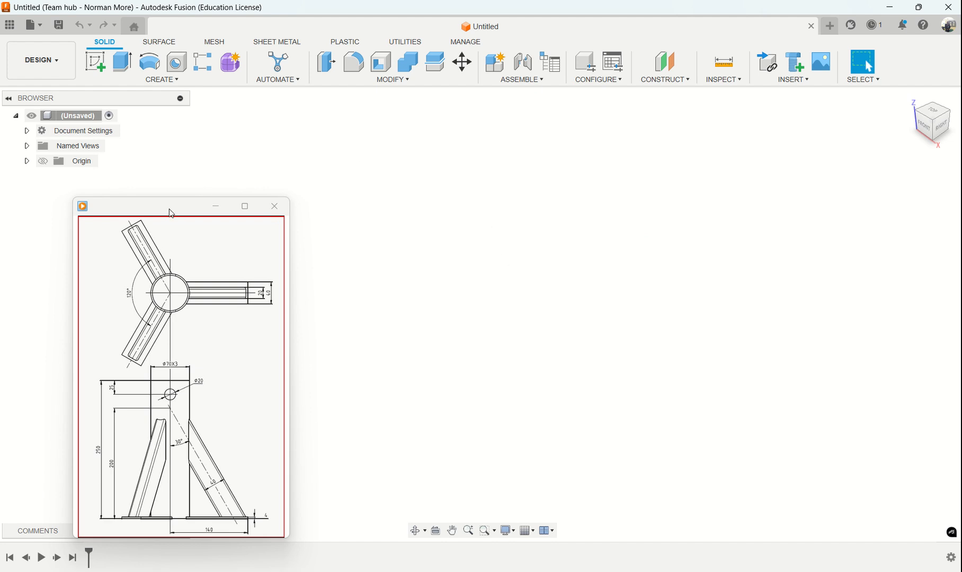
pyautogui.moveTo(171, 213)
pyautogui.mouseDown()
pyautogui.moveTo(691, 204)
pyautogui.moveTo(757, 170)
pyautogui.mouseUp()
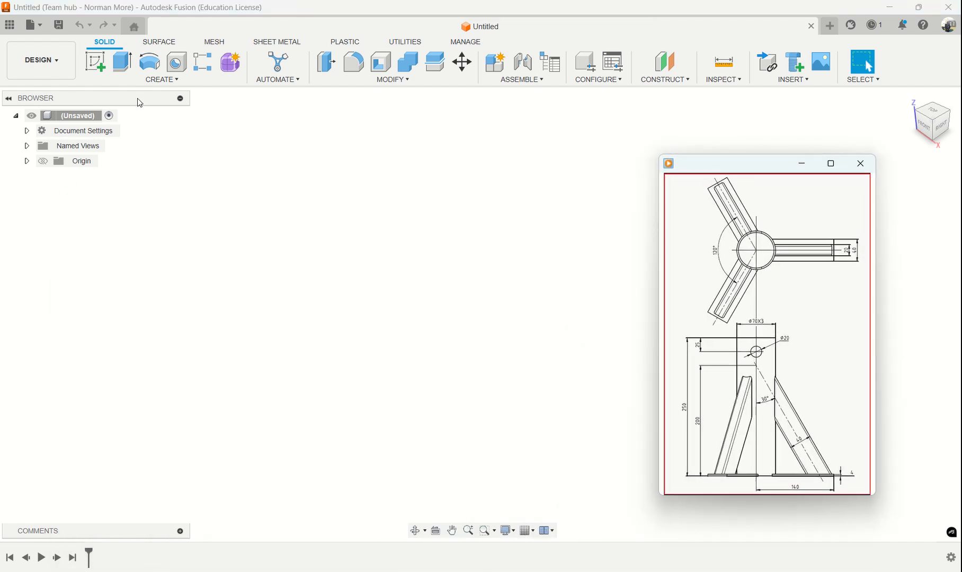
pyautogui.click(158, 80)
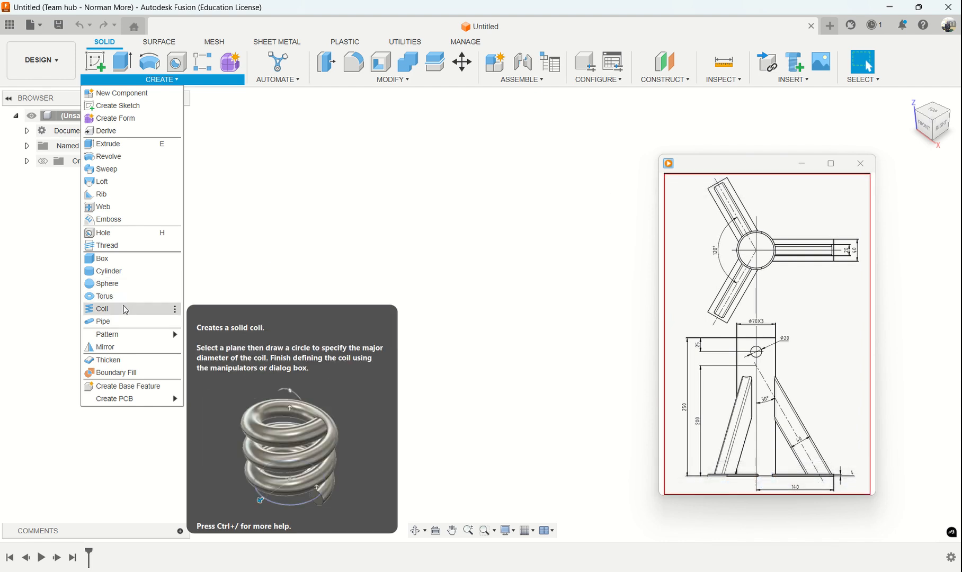
pyautogui.click(122, 321)
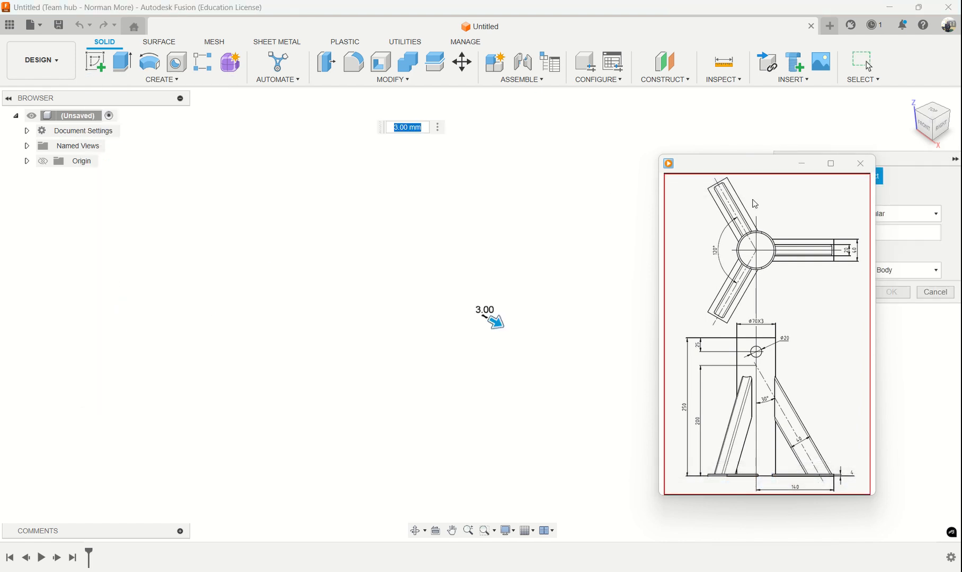
pyautogui.moveTo(739, 168); pyautogui.dragTo(127, 196)
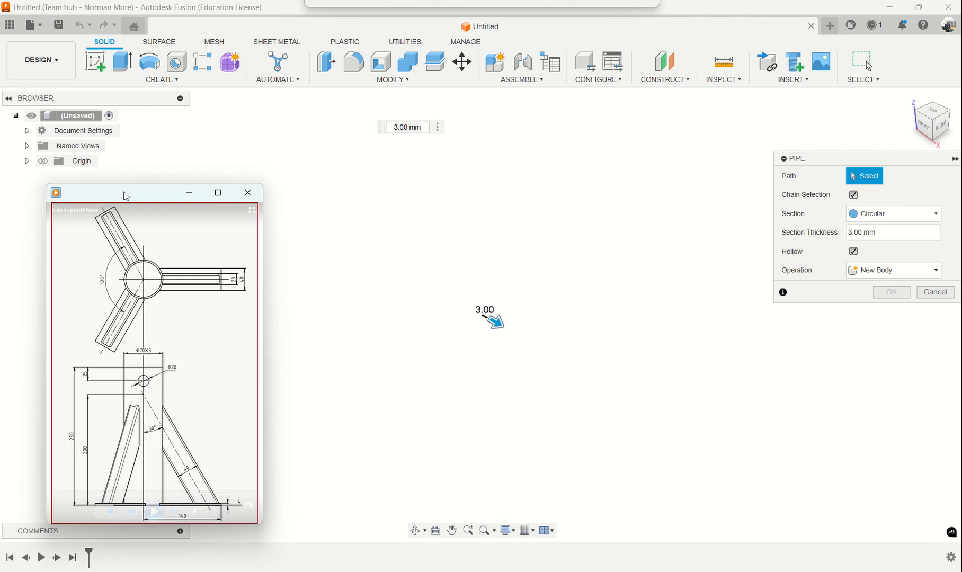
pyautogui.click(902, 217)
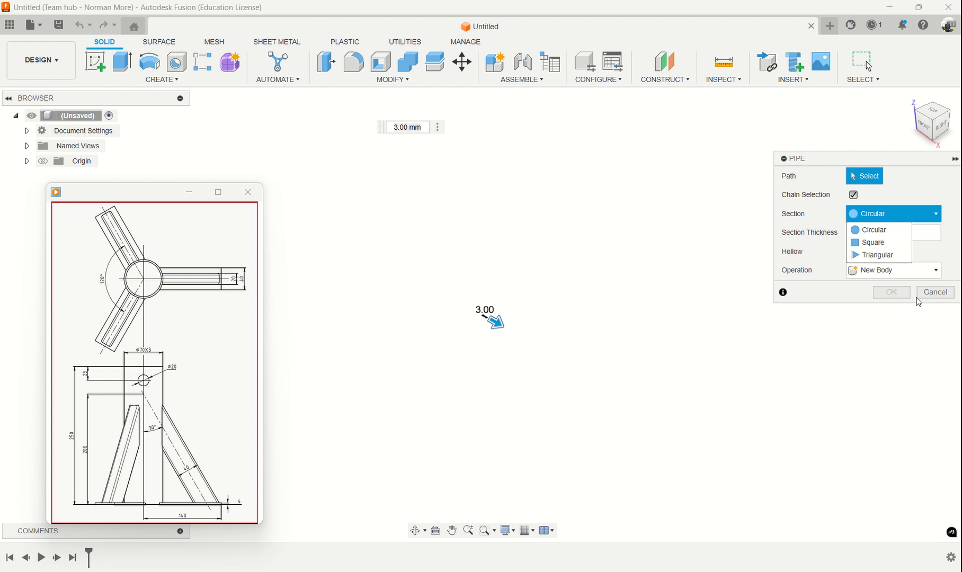
pyautogui.click(936, 293)
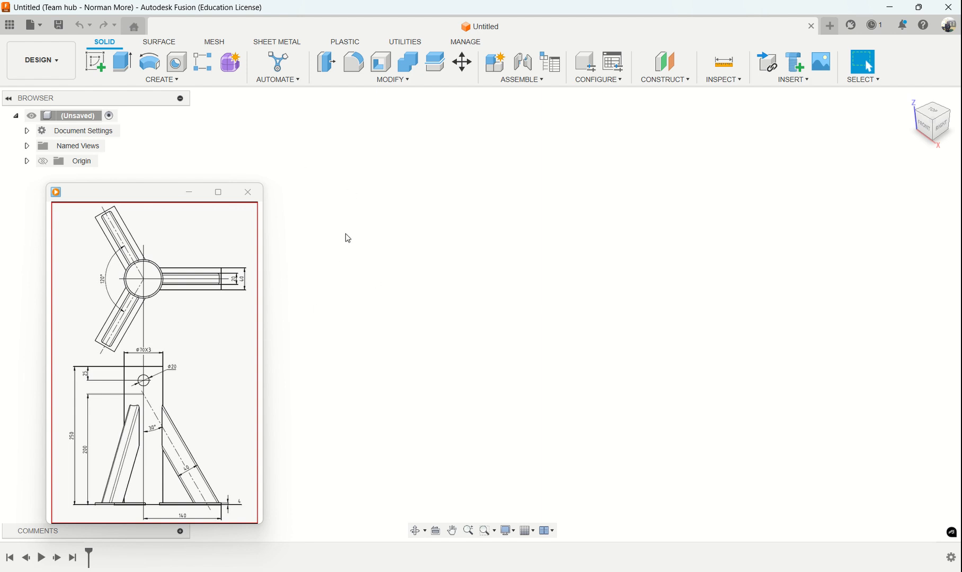
# Step: Create a sketch on the front plane and draw a 250 mm vertical line up from the origin
pyautogui.click(100, 64)
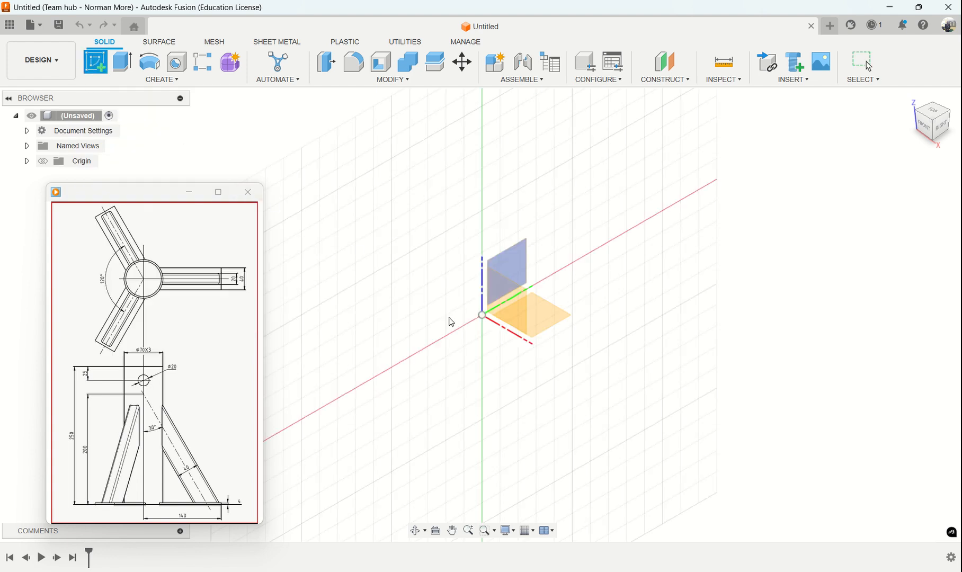
pyautogui.click(512, 302)
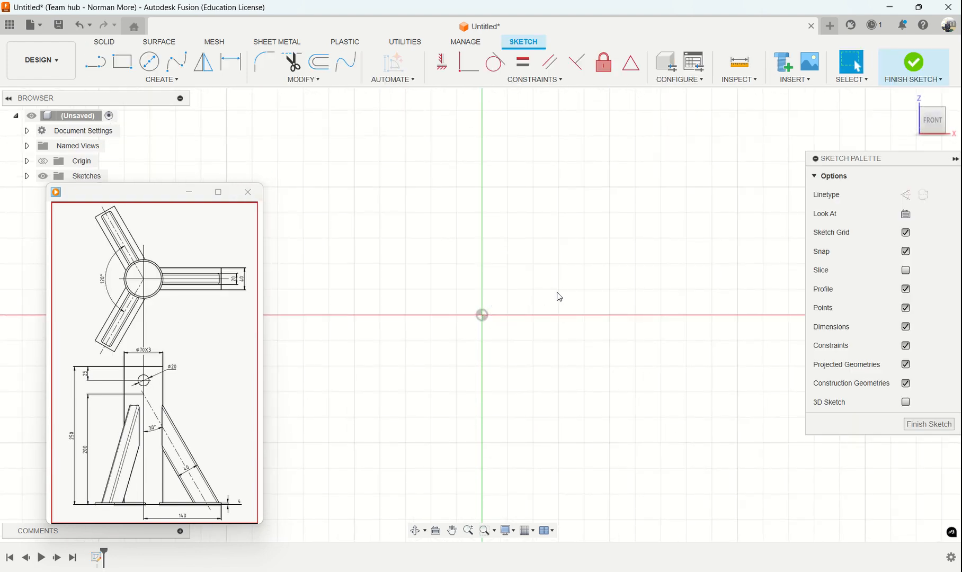
pyautogui.moveTo(558, 292)
pyautogui.mouseDown(button='middle')
pyautogui.moveTo(543, 357)
pyautogui.moveTo(512, 408)
pyautogui.moveTo(486, 405)
pyautogui.mouseUp(button='middle')
pyautogui.moveTo(157, 431)
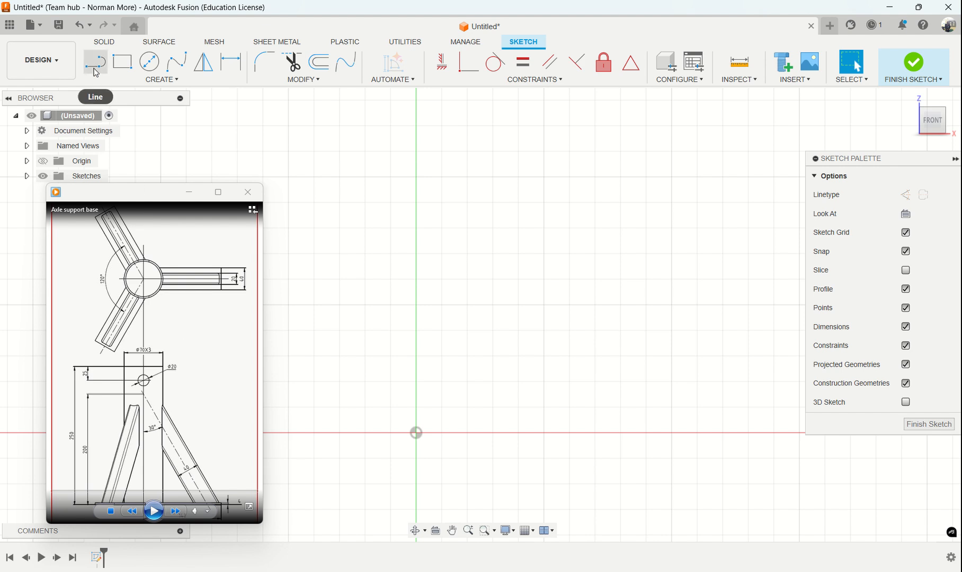
pyautogui.click(96, 62)
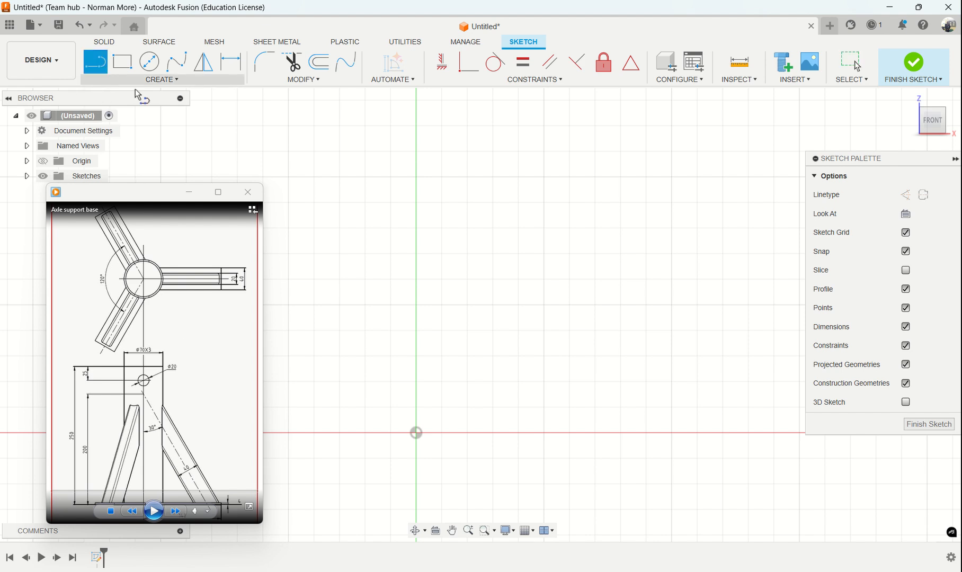
pyautogui.click(416, 433)
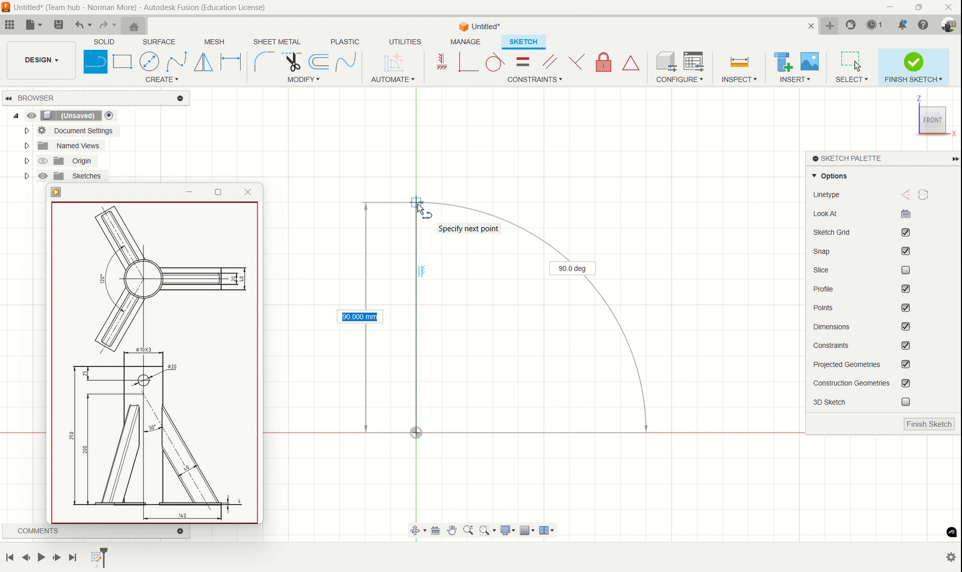
pyautogui.write('250')
pyautogui.press('Return')
pyautogui.press('Escape')
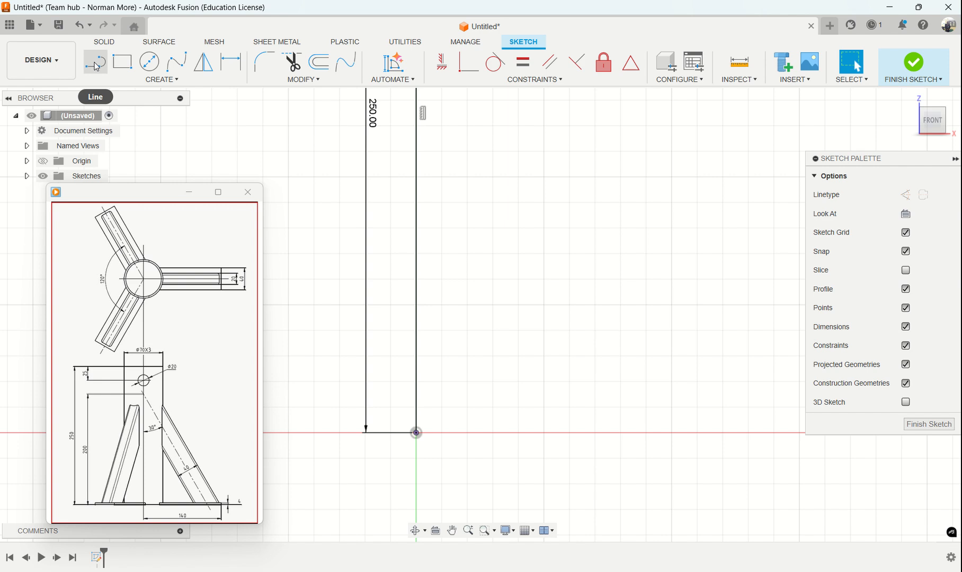
# Step: Draw a 140 mm horizontal line from the origin, perpendicular to the foot of the vertical line
pyautogui.click(96, 67)
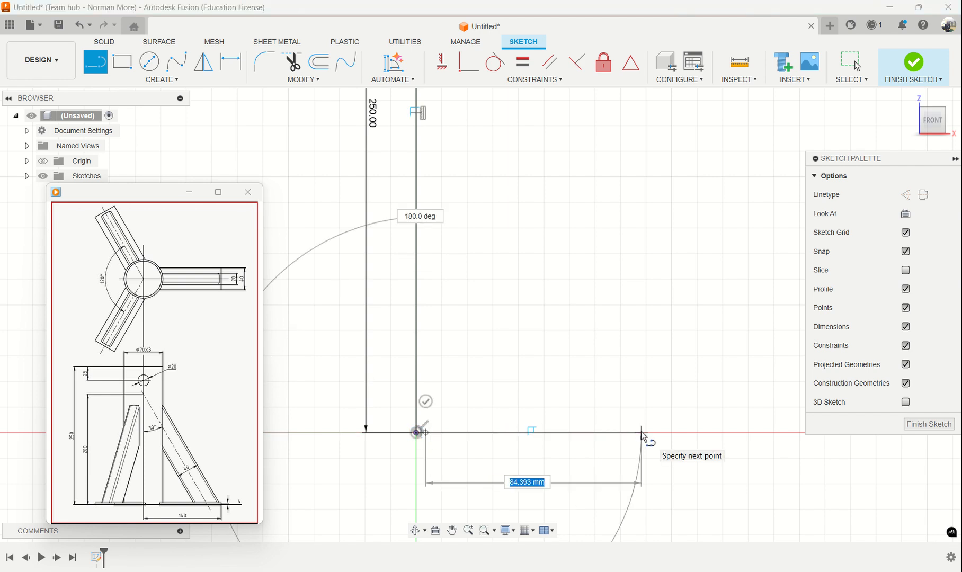
pyautogui.write('140')
pyautogui.press('Return')
pyautogui.press('Escape')
# Step: Sketch a slanted line that crosses the upper part of the vertical line and runs down past the horizontal line
pyautogui.scroll(1, 625, 419)
pyautogui.scroll(-4, 630, 379)
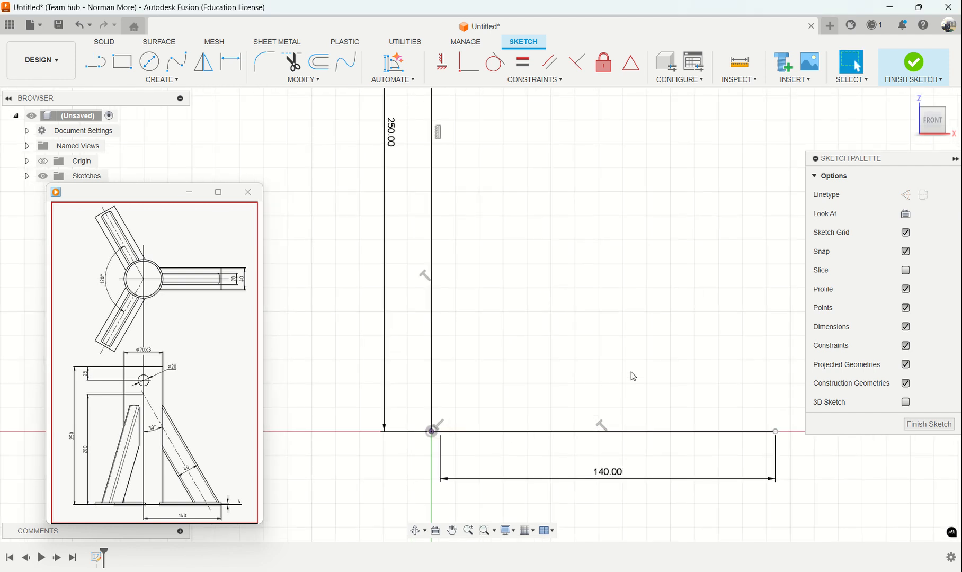
pyautogui.scroll(-3, 688, 313)
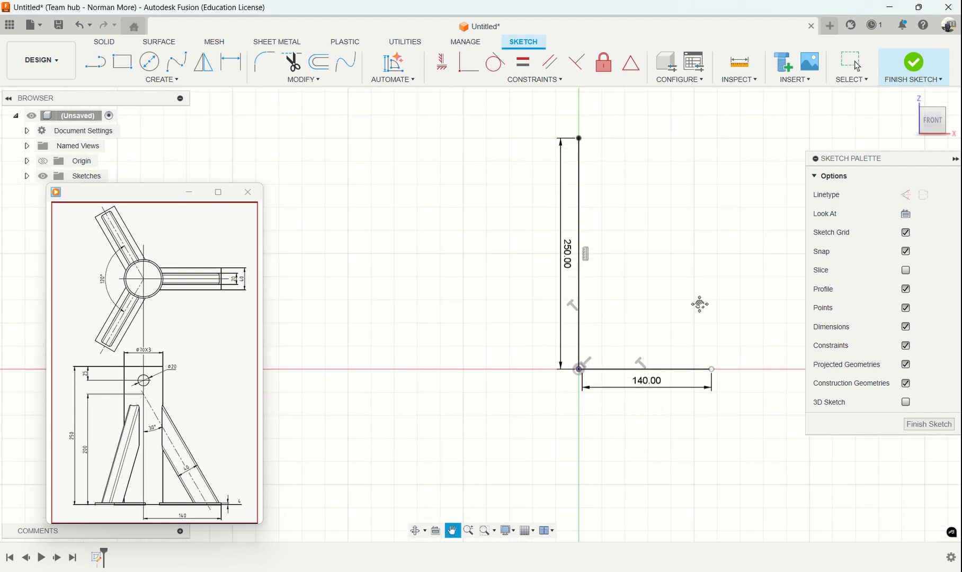
pyautogui.moveTo(697, 303); pyautogui.dragTo(562, 327, button='middle')
pyautogui.click(95, 62)
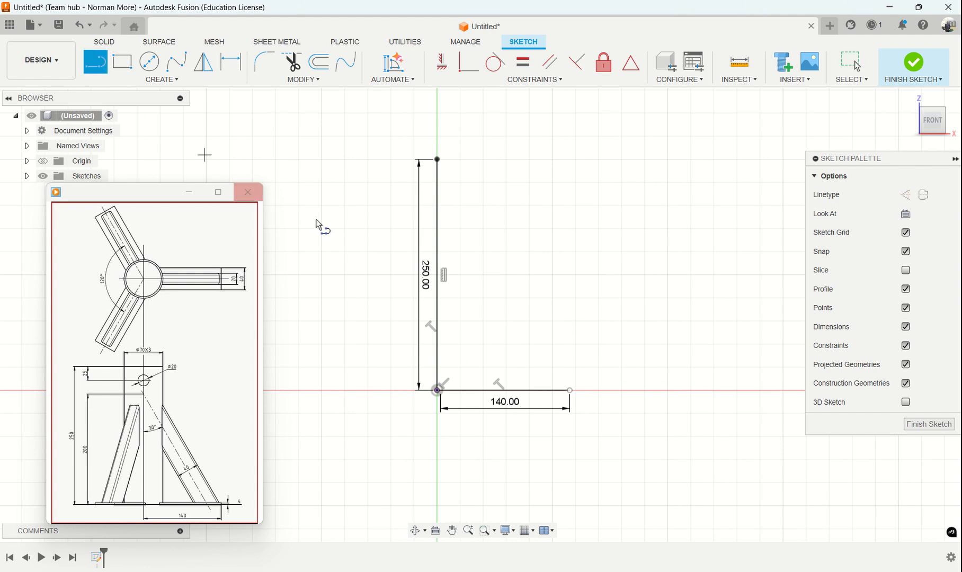
pyautogui.click(425, 197)
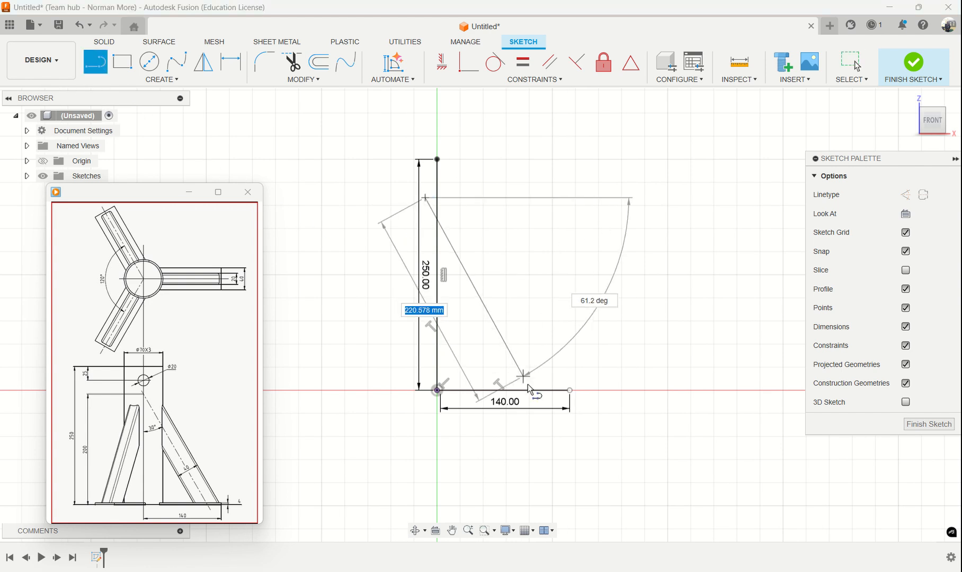
pyautogui.click(544, 421)
pyautogui.press('Escape')
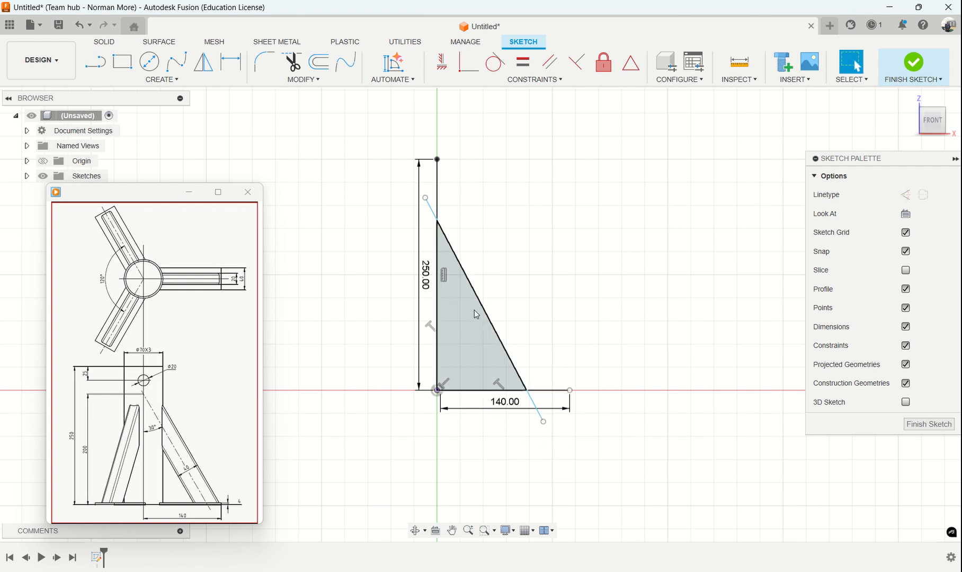
# Step: Dimension the angle between the vertical line and the slanted line as 30°
pyautogui.click(231, 62)
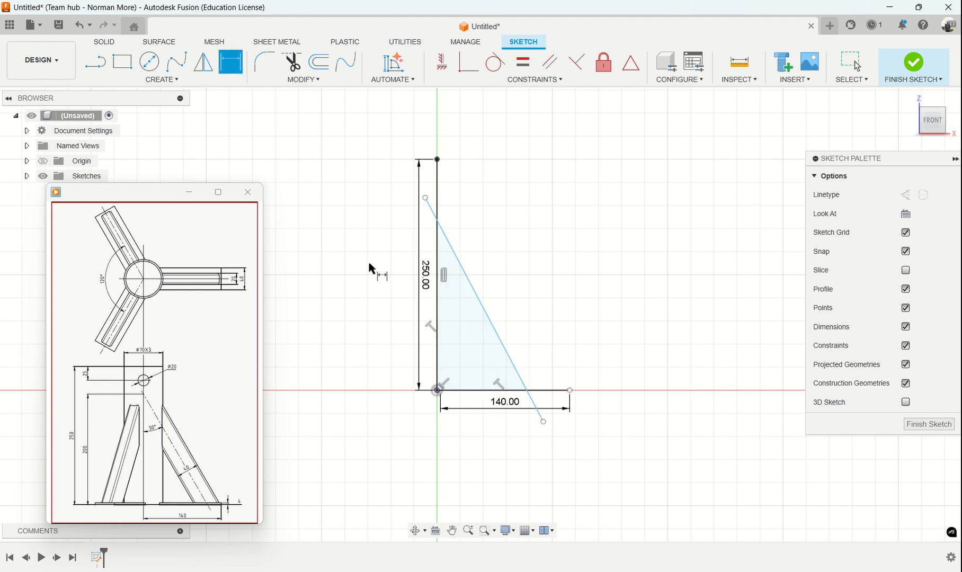
pyautogui.click(438, 318)
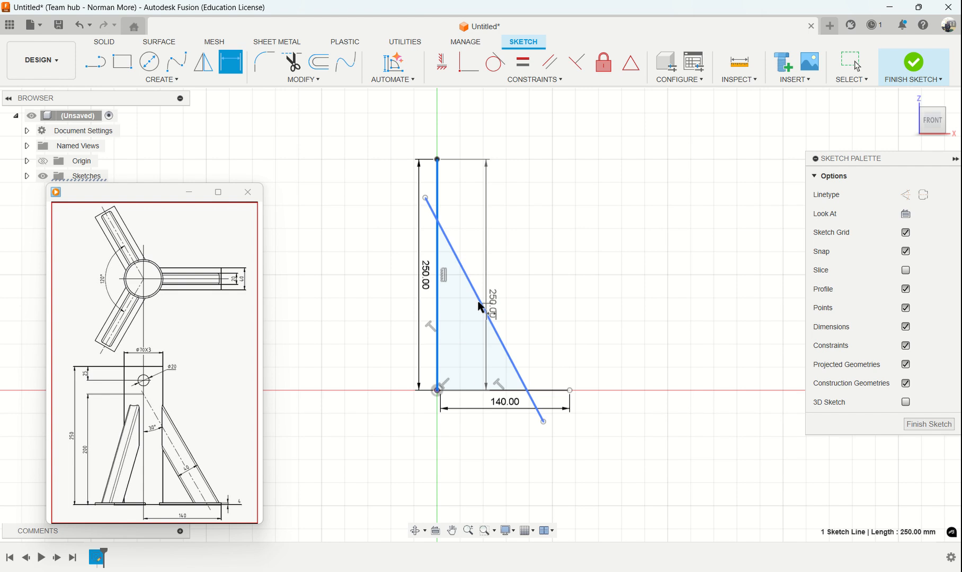
pyautogui.click(480, 308)
pyautogui.click(464, 325)
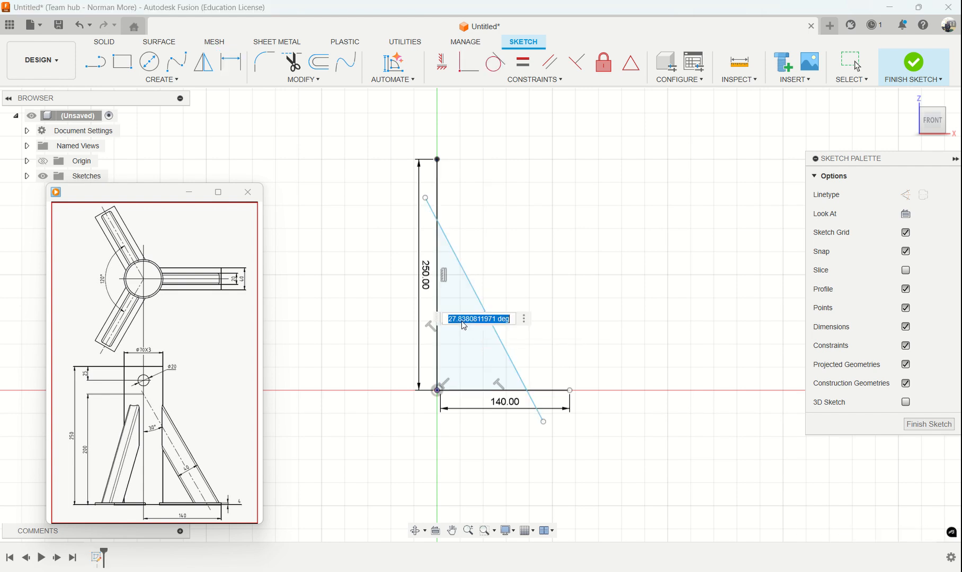
pyautogui.write('30')
pyautogui.press('Return')
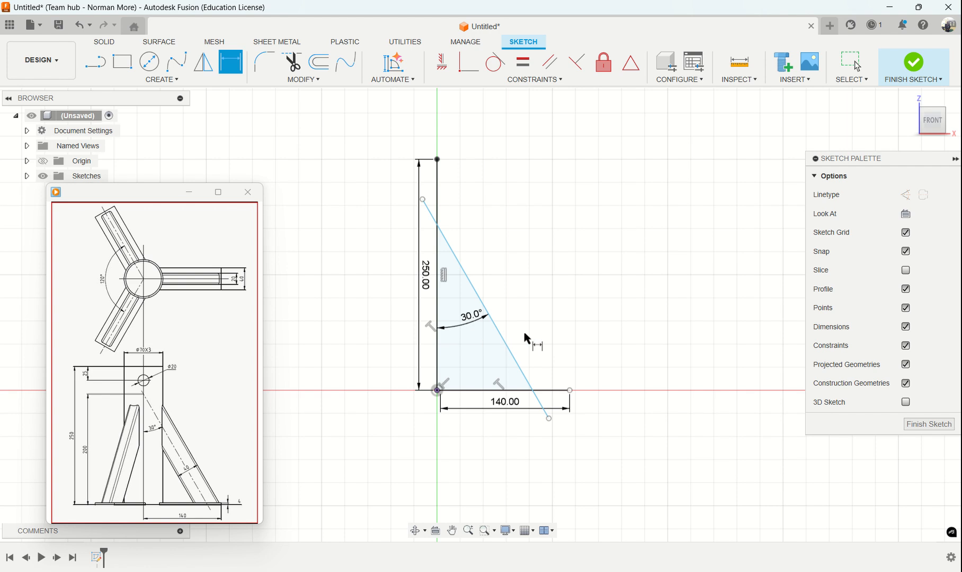
# Step: Trim both ends of the slanted line that extend beyond the vertical and horizontal lines
pyautogui.click(293, 63)
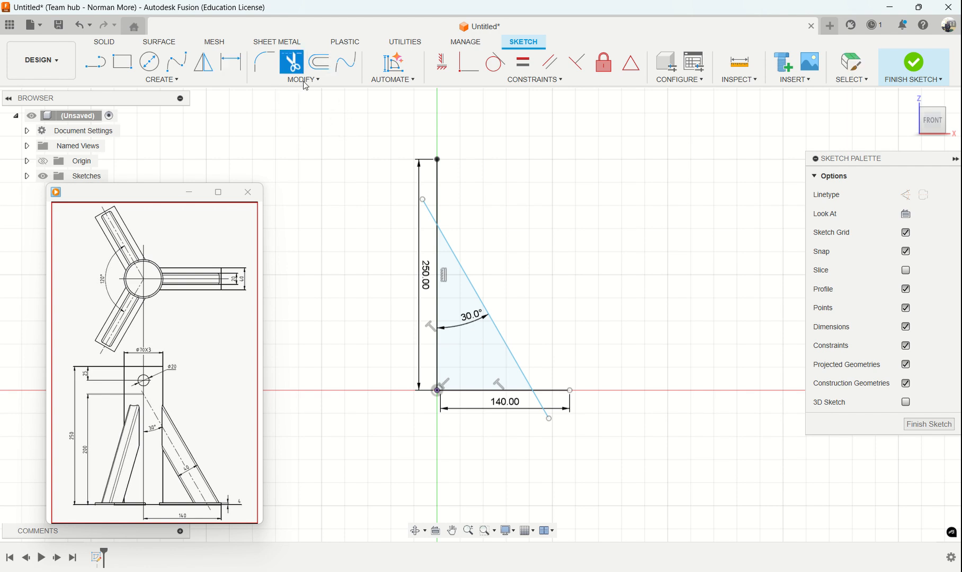
pyautogui.click(430, 213)
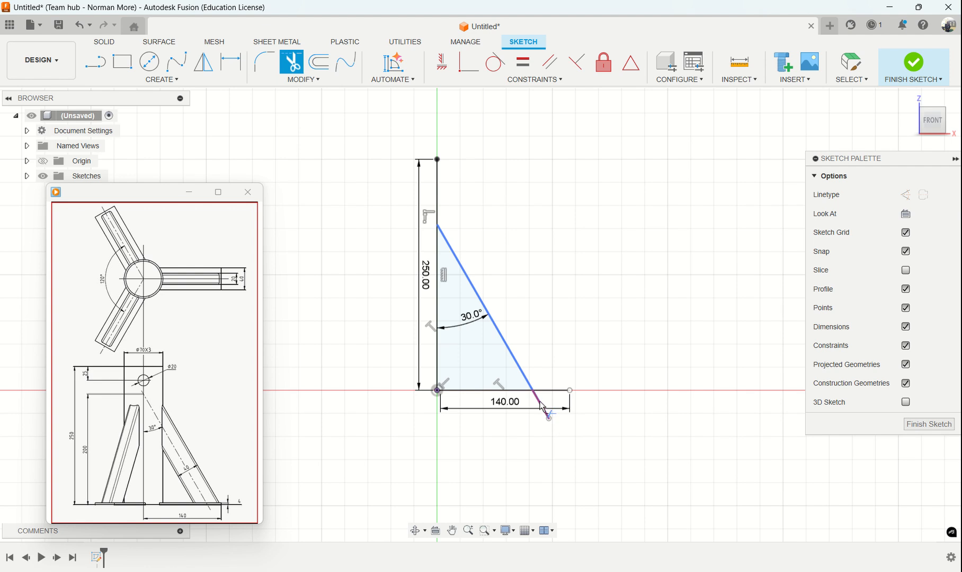
pyautogui.click(544, 413)
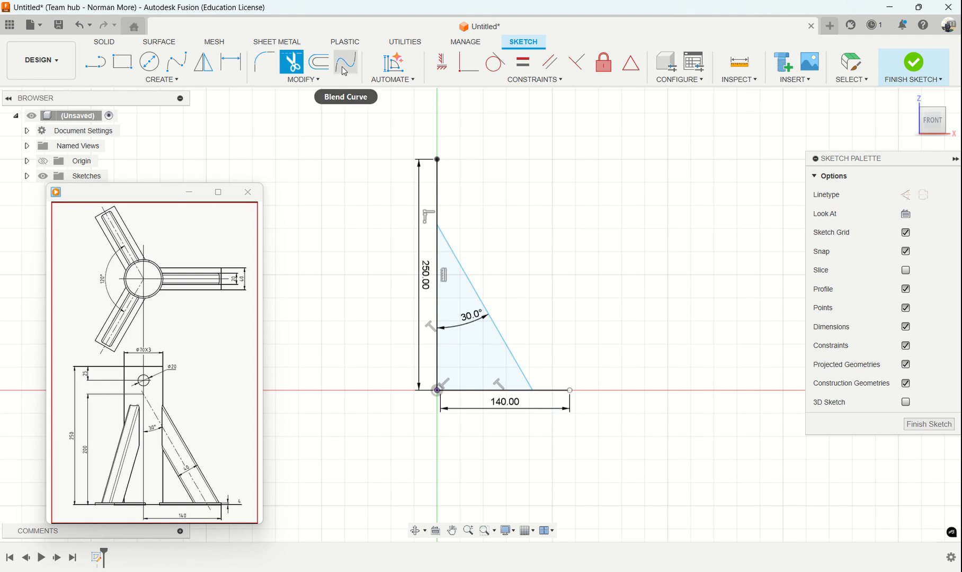
# Step: Dimension the height of the slanted line's upper endpoint above the horizontal line as 200 mm
pyautogui.click(230, 62)
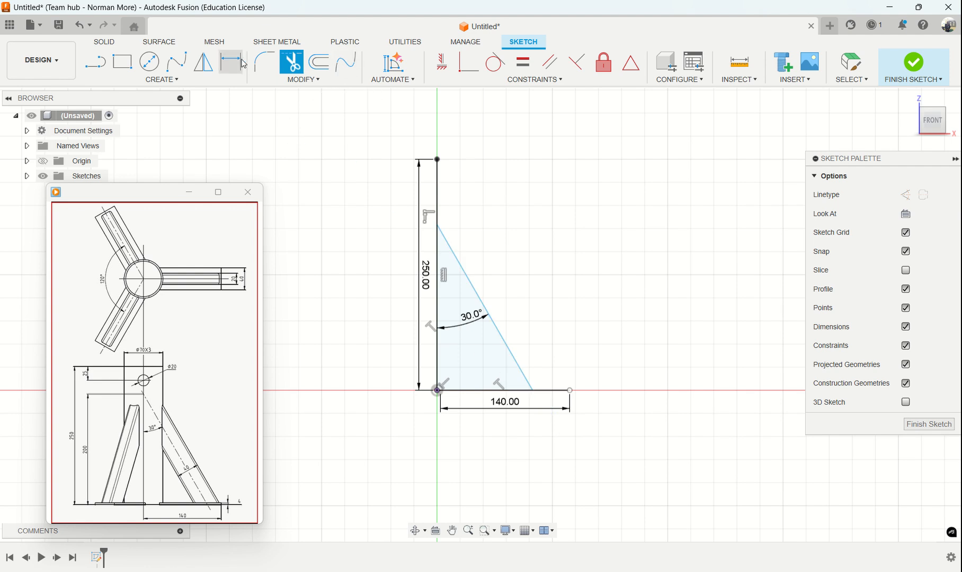
pyautogui.click(437, 225)
pyautogui.click(467, 394)
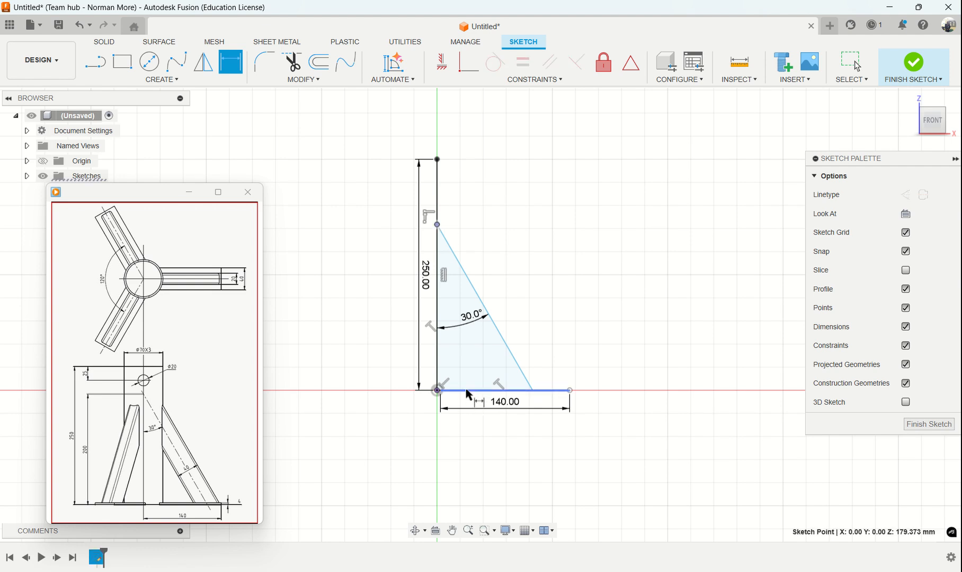
pyautogui.click(364, 305)
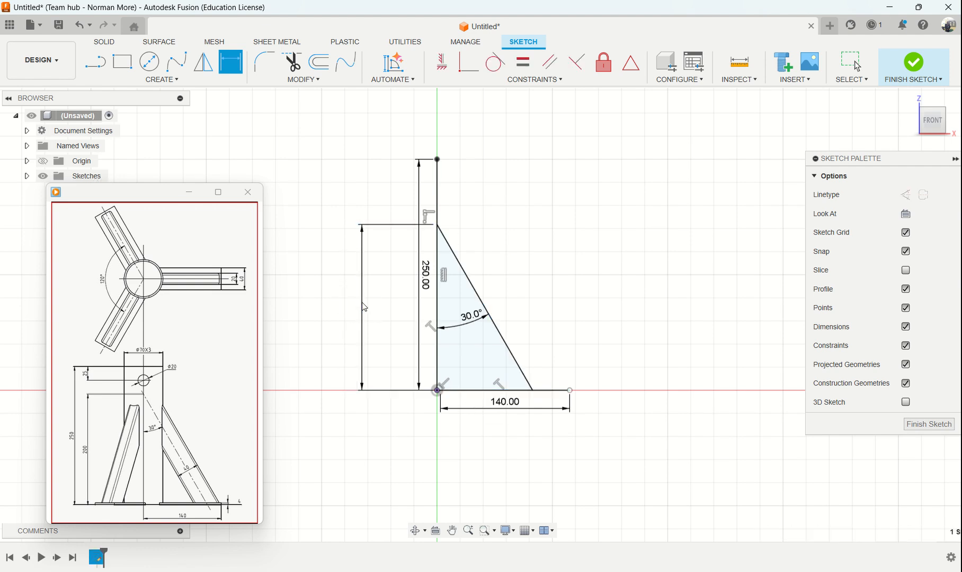
pyautogui.write('2')
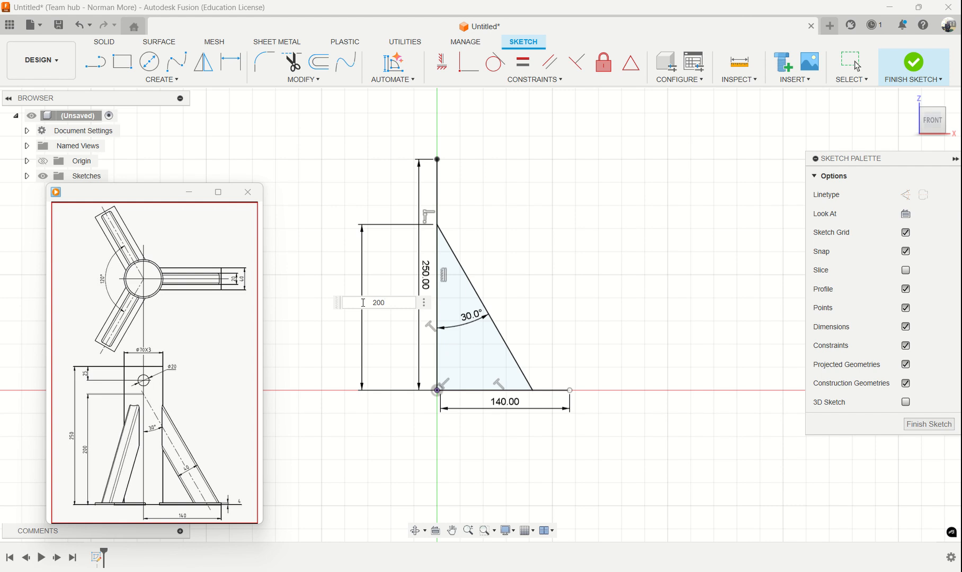
pyautogui.write('00')
pyautogui.press('Return')
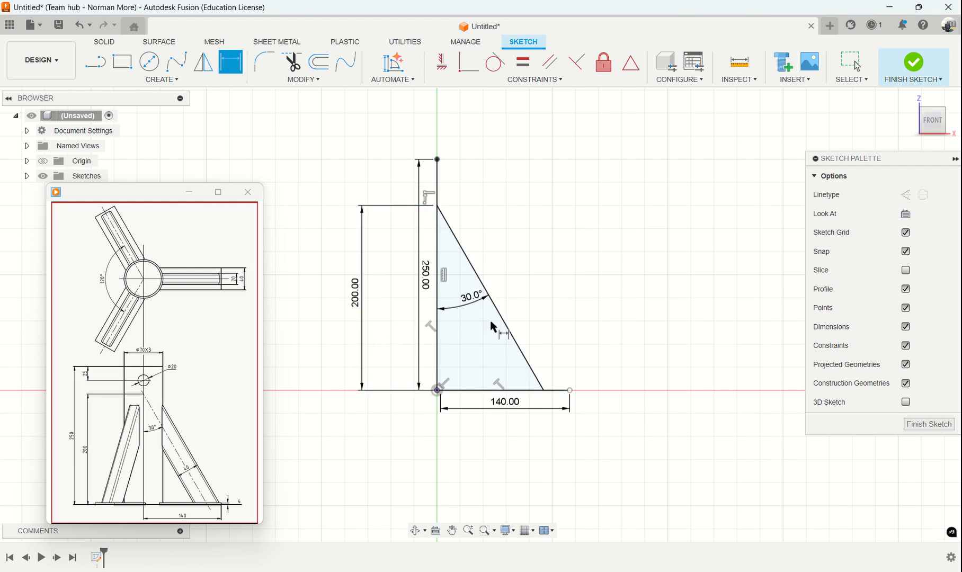
pyautogui.press('Escape')
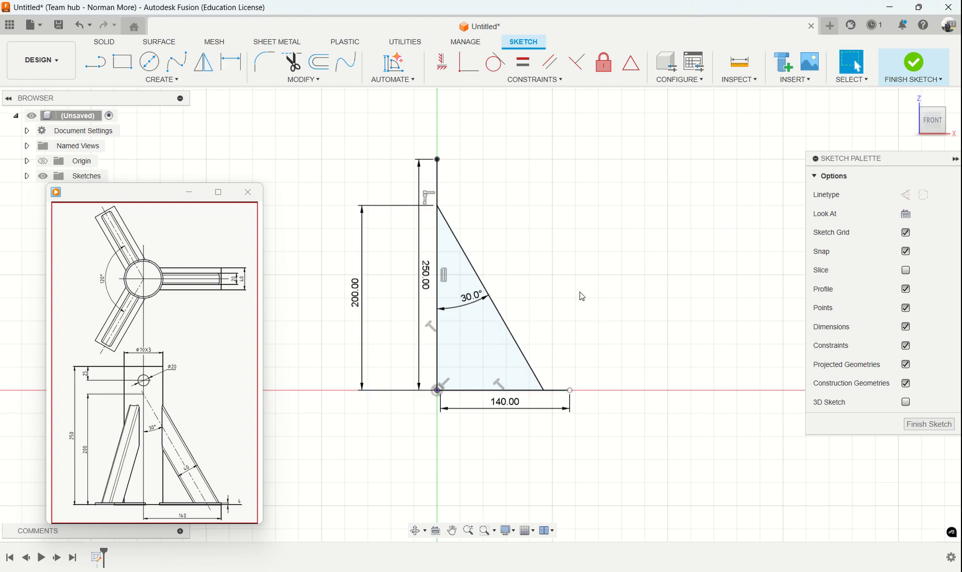
# Step: Create a hollow circular pipe along the vertical sketch line as a new body, with section size 70 mm and thickness 3 mm
pyautogui.click(151, 81)
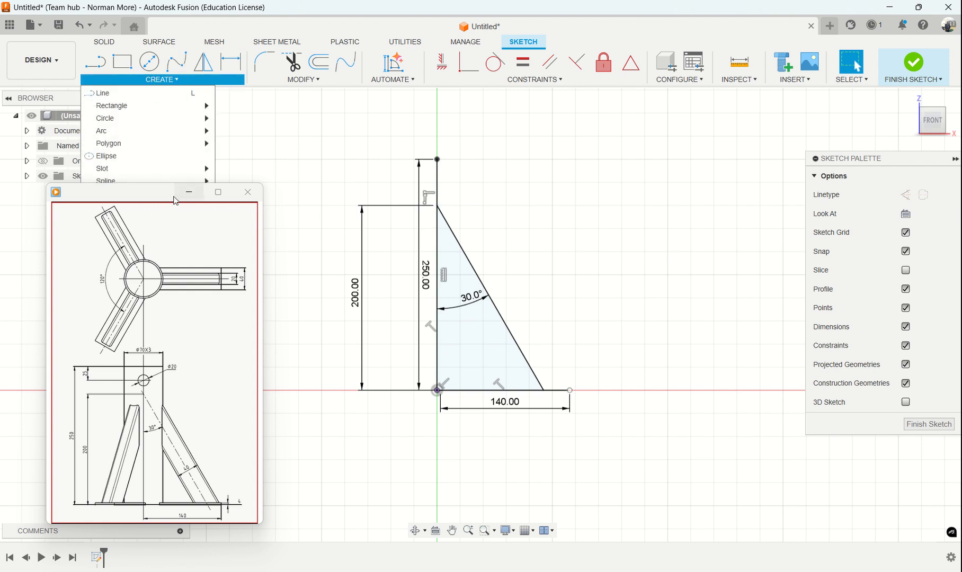
pyautogui.moveTo(150, 196)
pyautogui.mouseDown()
pyautogui.moveTo(653, 314)
pyautogui.moveTo(821, 211)
pyautogui.moveTo(816, 183)
pyautogui.mouseUp()
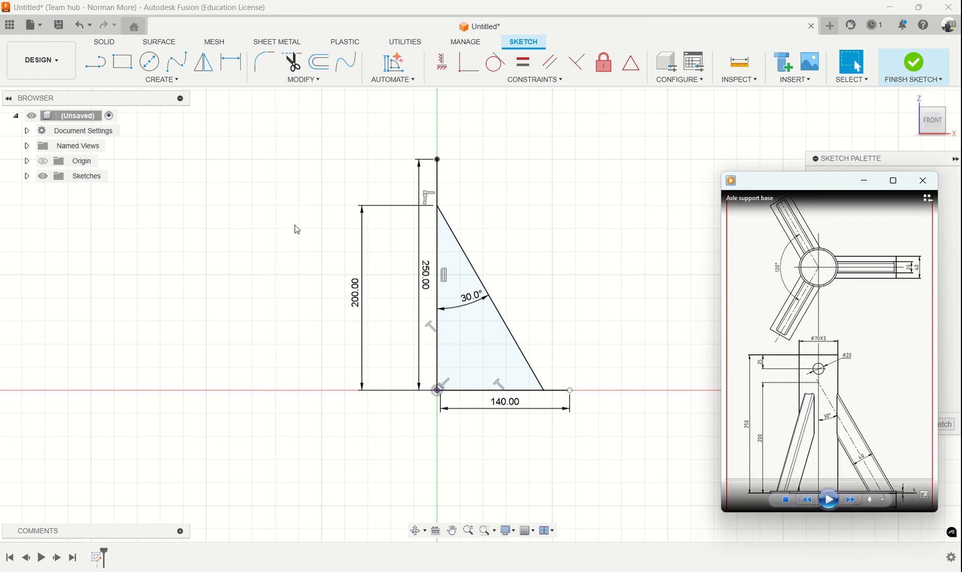
pyautogui.click(159, 82)
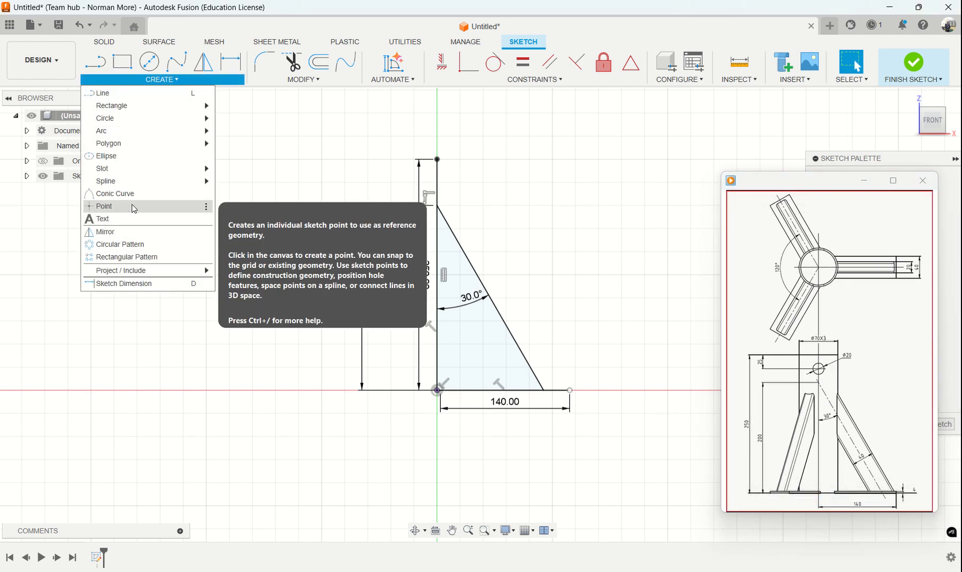
pyautogui.click(109, 47)
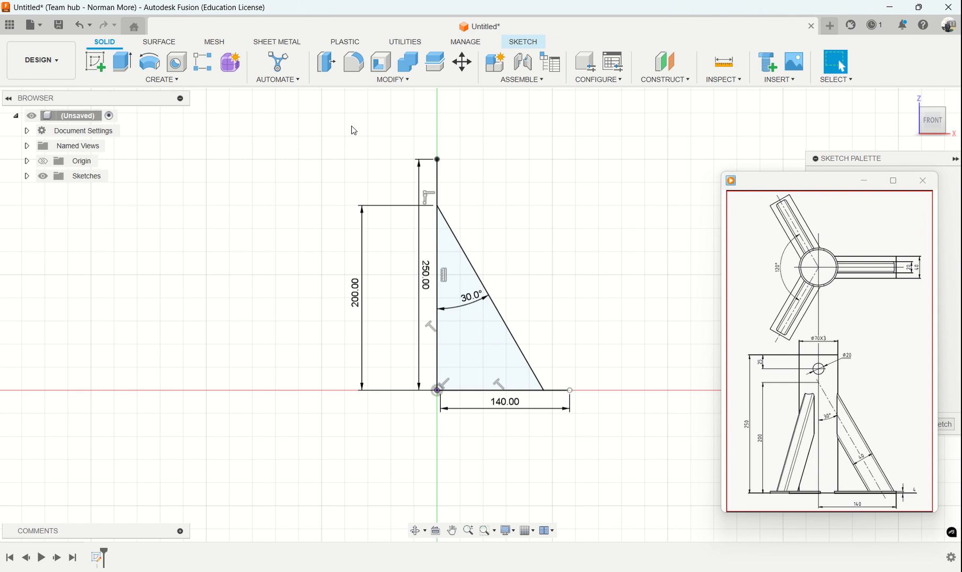
pyautogui.click(153, 81)
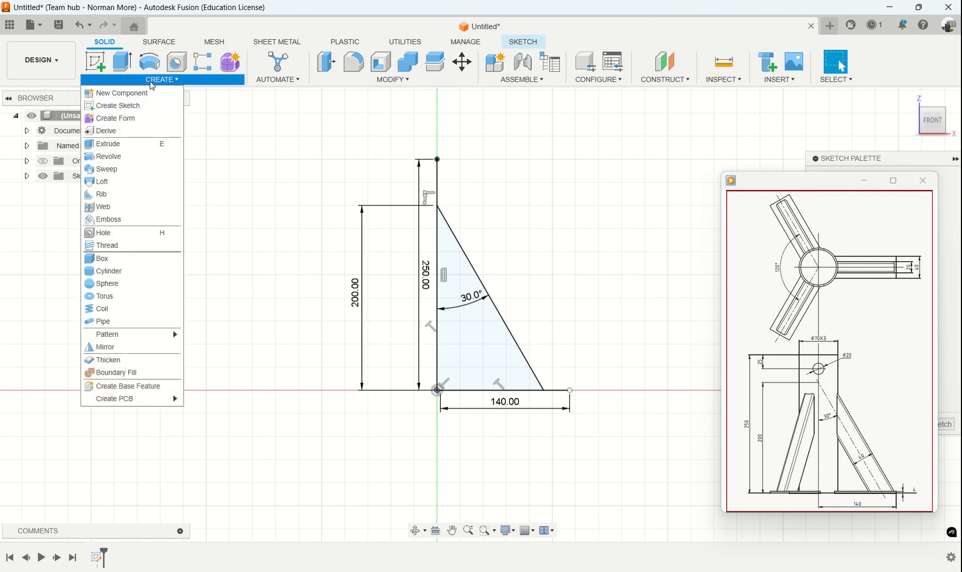
pyautogui.click(110, 322)
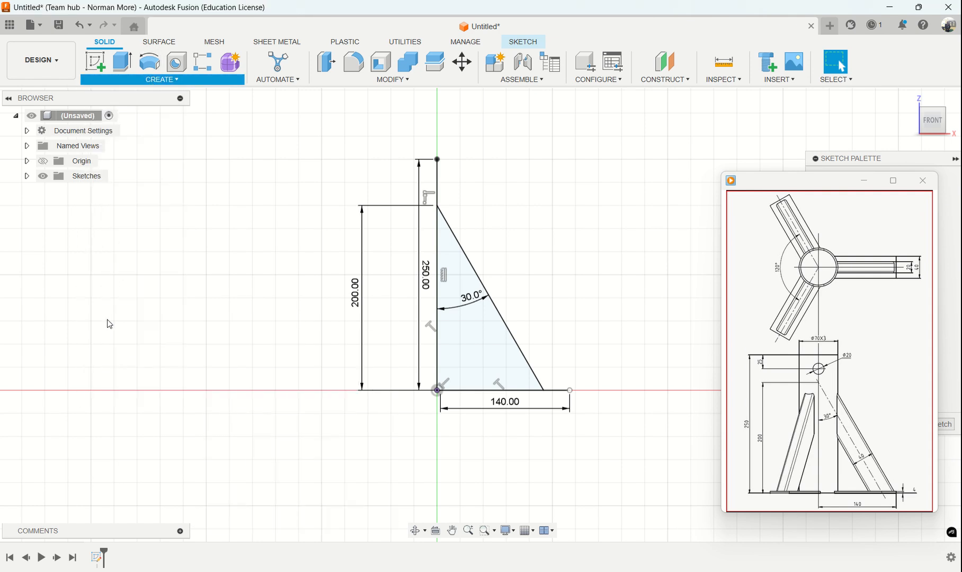
pyautogui.click(434, 194)
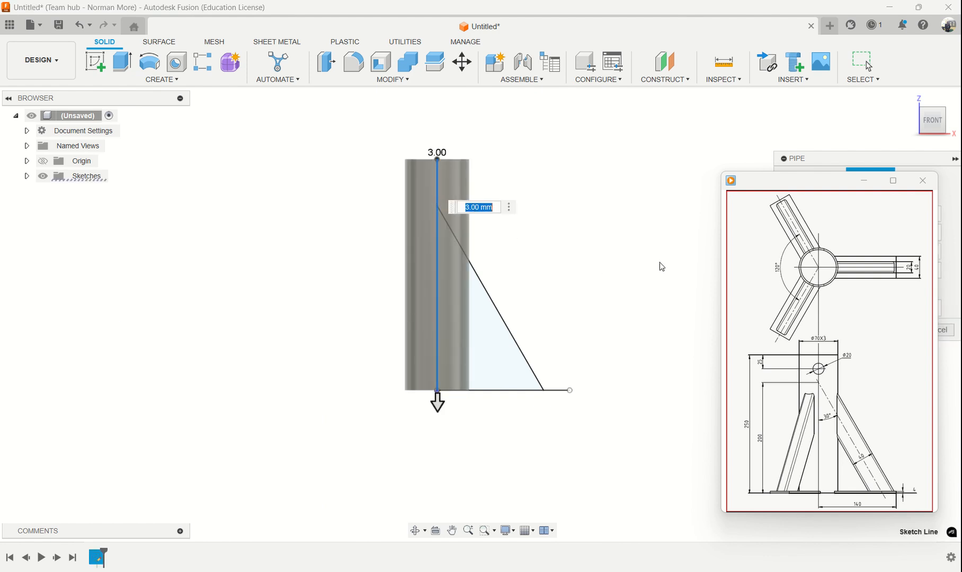
pyautogui.moveTo(777, 191)
pyautogui.mouseDown()
pyautogui.moveTo(421, 236)
pyautogui.moveTo(125, 207)
pyautogui.mouseUp()
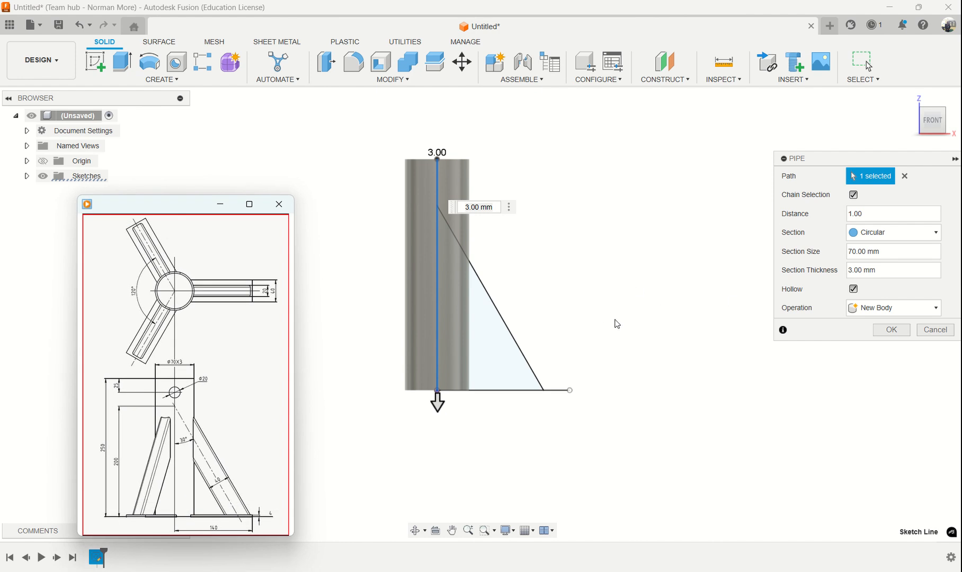
pyautogui.keyDown('shift'); pyautogui.moveTo(615, 322); pyautogui.dragTo(615, 353, button='middle'); pyautogui.keyUp('shift')
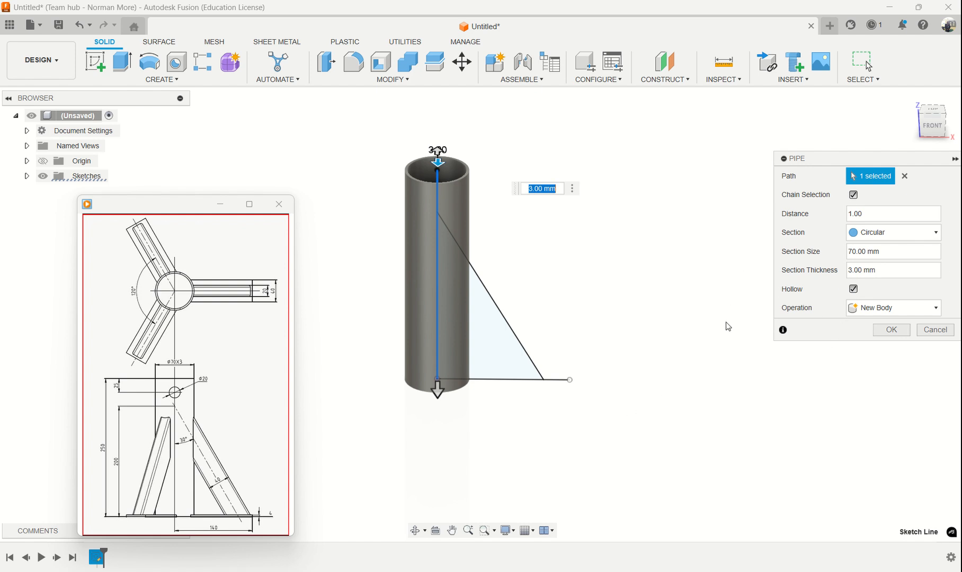
pyautogui.click(896, 330)
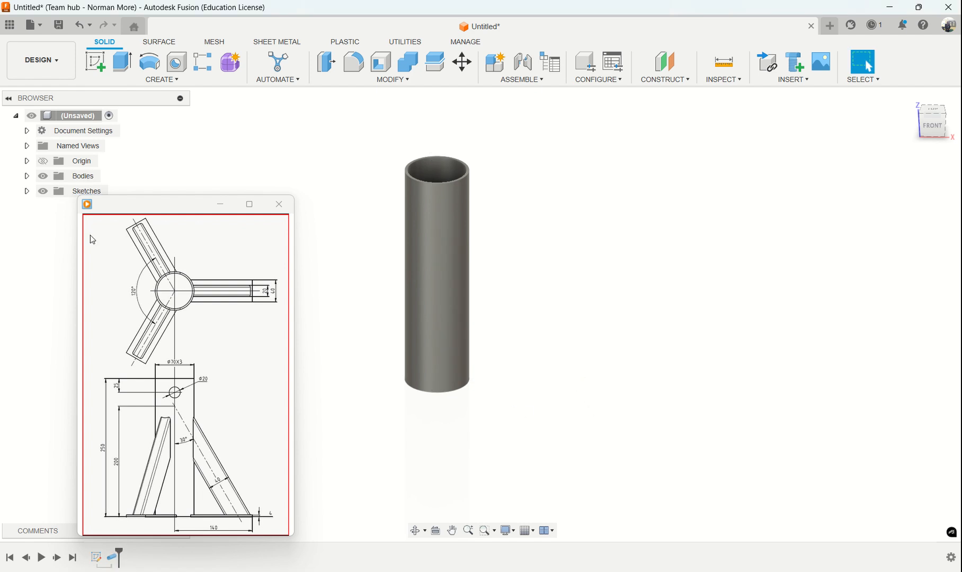
# Step: Make the centreline sketch Sketch1 visible again and move the reference drawing clear of the browser tree
pyautogui.click(27, 191)
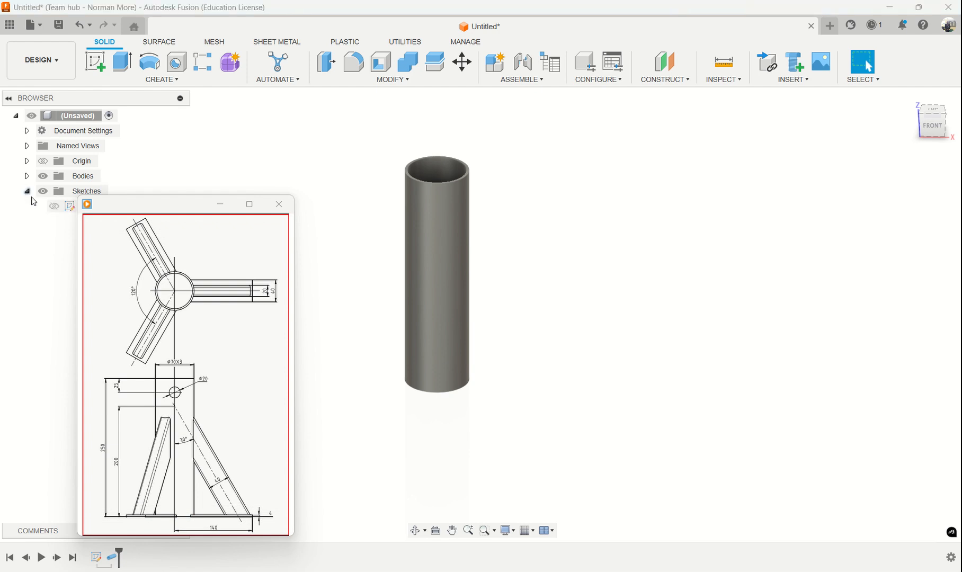
pyautogui.click(55, 207)
pyautogui.moveTo(141, 206); pyautogui.dragTo(122, 249)
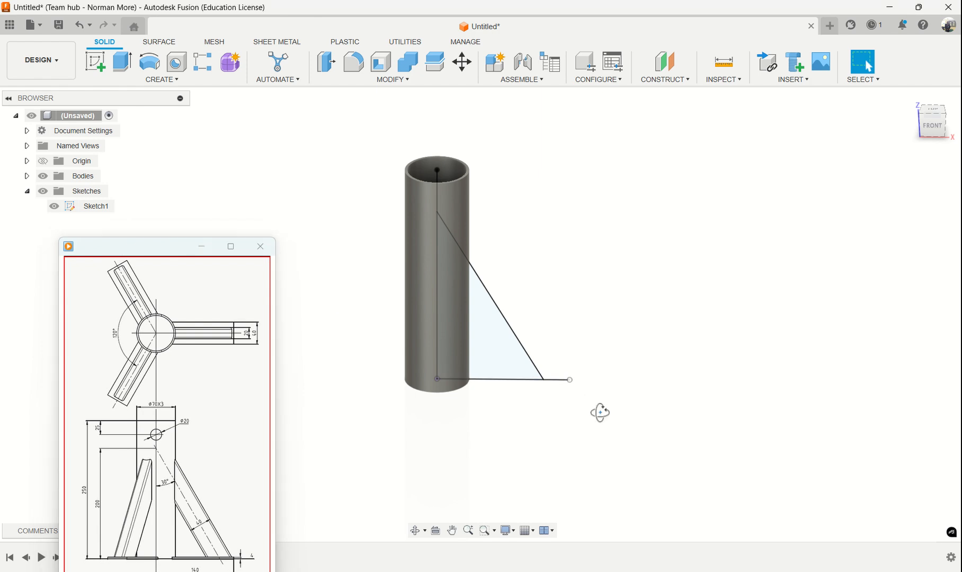
# Step: Construct a plane along the horizontal base line, using a physical distance of 140 mm from the tube's axis
pyautogui.moveTo(599, 411)
pyautogui.keyDown('shift'); pyautogui.mouseDown(button='middle')
pyautogui.moveTo(584, 432)
pyautogui.moveTo(586, 418)
pyautogui.mouseUp(button='middle'); pyautogui.keyUp('shift')
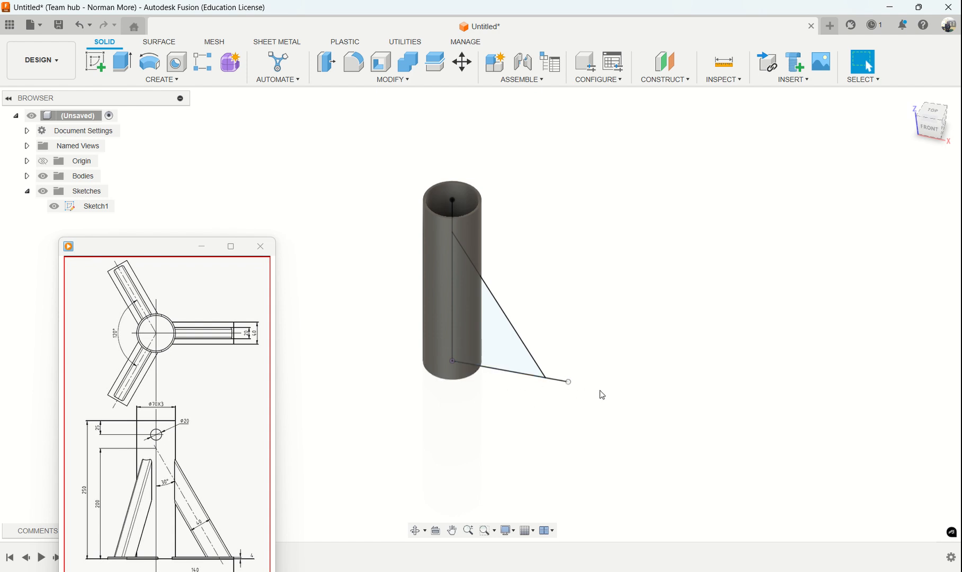
pyautogui.moveTo(600, 392); pyautogui.dragTo(598, 401, button='middle')
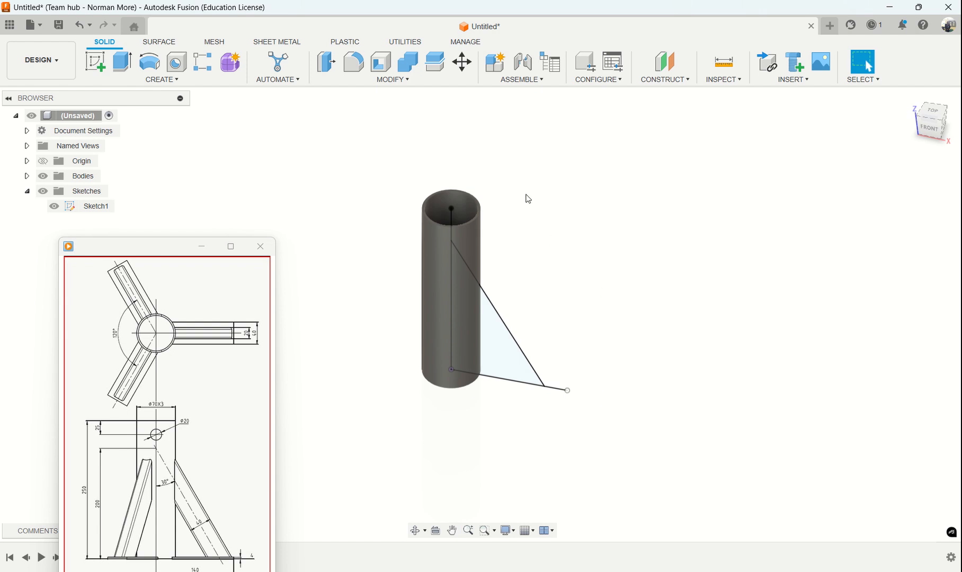
pyautogui.click(672, 81)
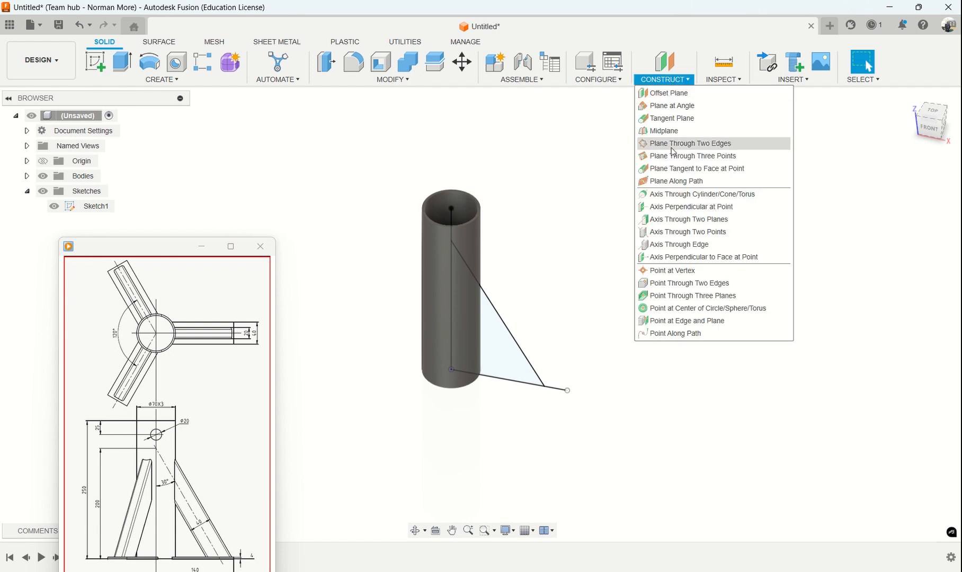
pyautogui.click(674, 182)
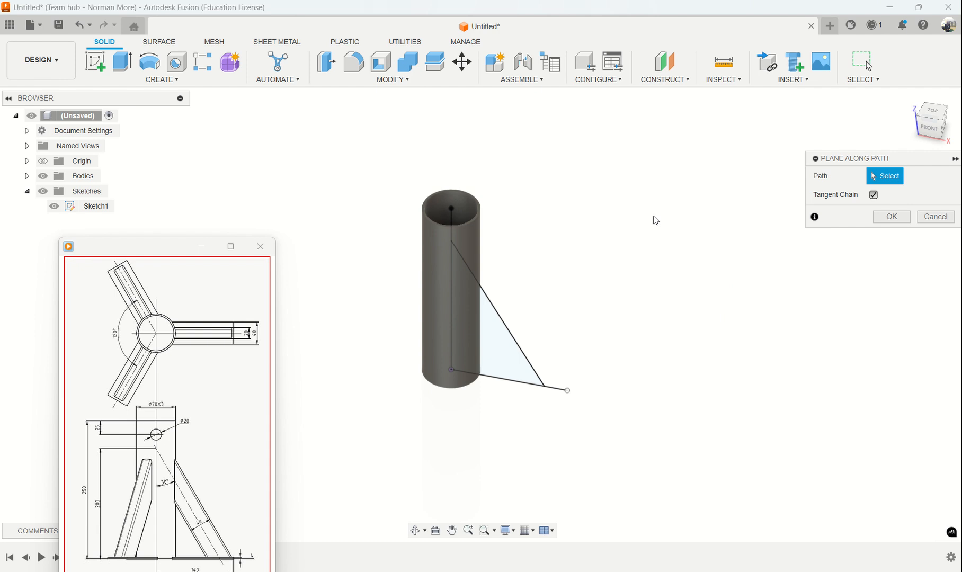
pyautogui.click(569, 393)
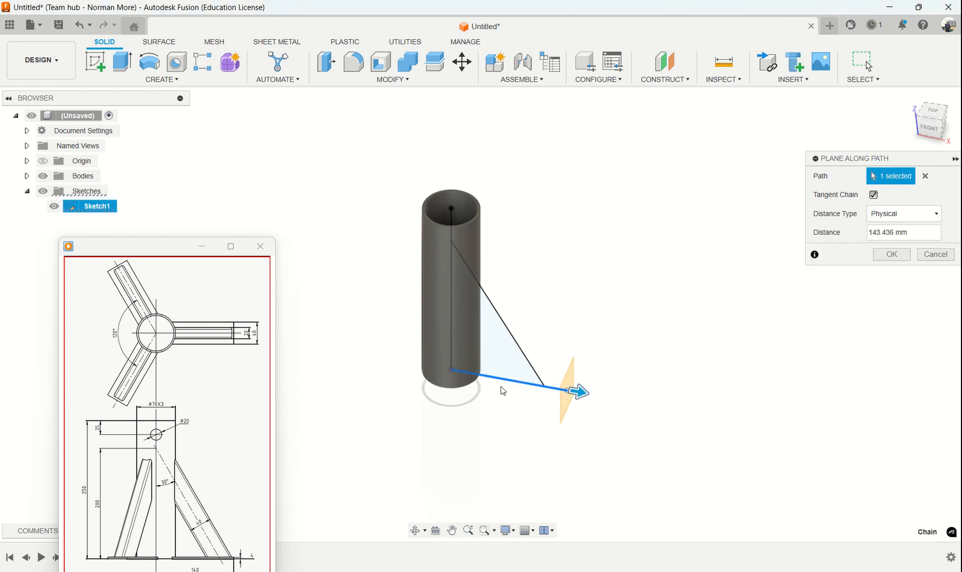
pyautogui.click(924, 214)
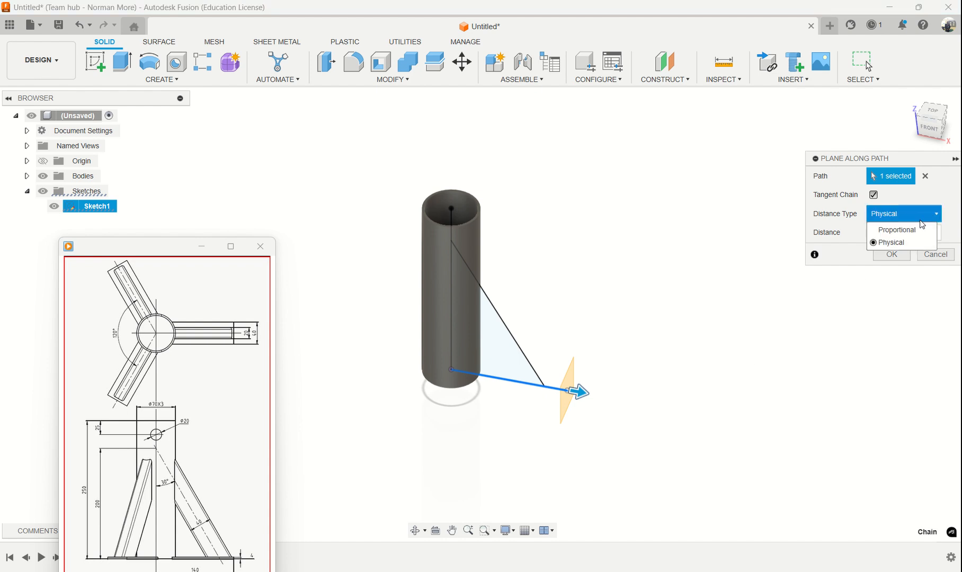
pyautogui.click(895, 243)
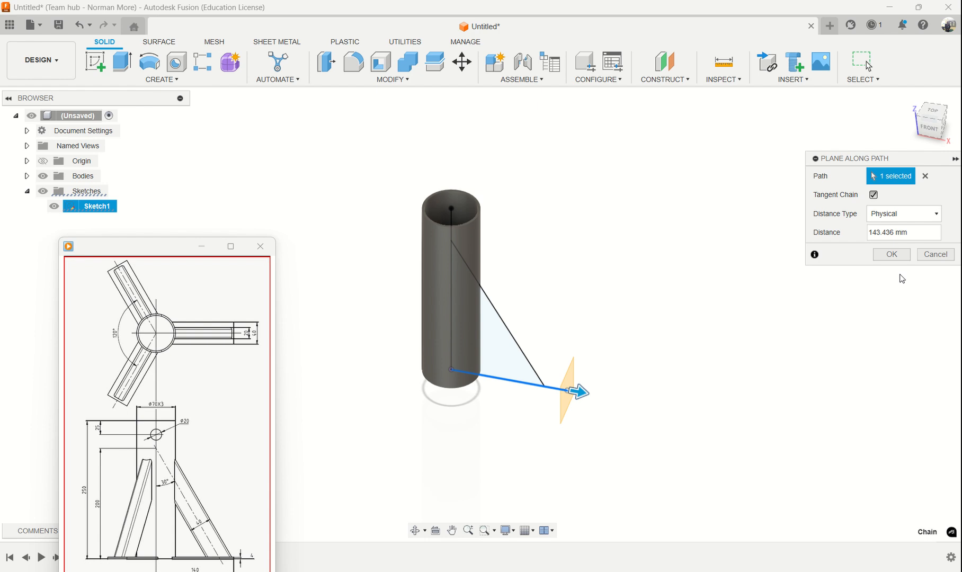
pyautogui.click(894, 217)
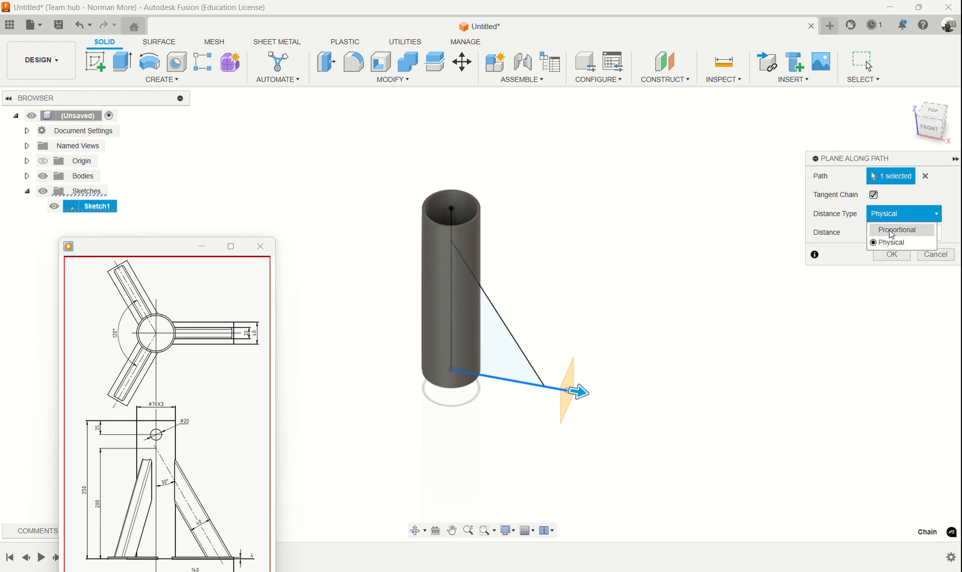
pyautogui.click(895, 229)
pyautogui.click(893, 217)
pyautogui.click(895, 243)
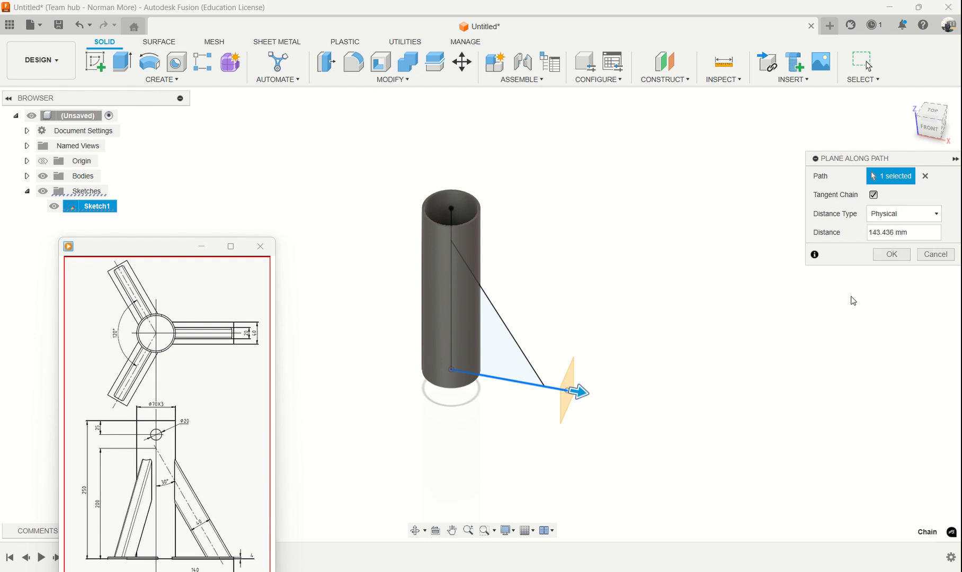
pyautogui.click(922, 235)
pyautogui.moveTo(920, 232); pyautogui.dragTo(879, 232)
pyautogui.write('140')
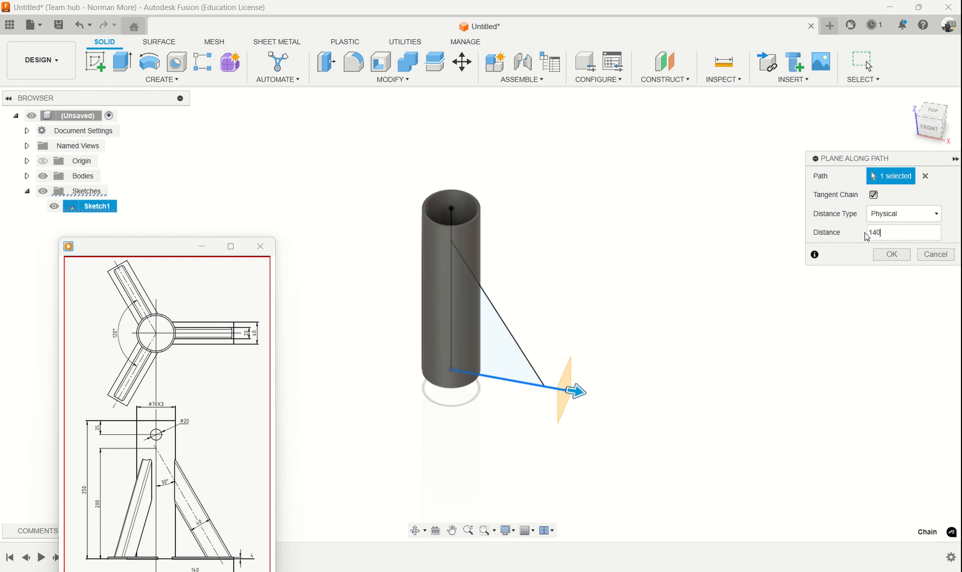
pyautogui.press('Return')
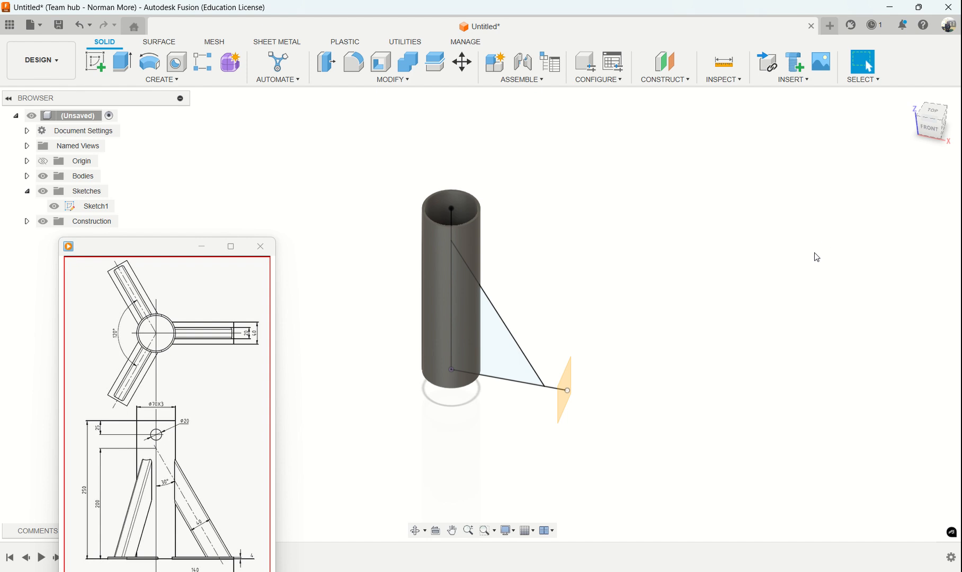
# Step: Start a sketch on the new construction plane and draw a 20 mm horizontal line leftwards from the origin
pyautogui.keyDown('shift'); pyautogui.moveTo(601, 398); pyautogui.dragTo(598, 404, button='middle'); pyautogui.keyUp('shift')
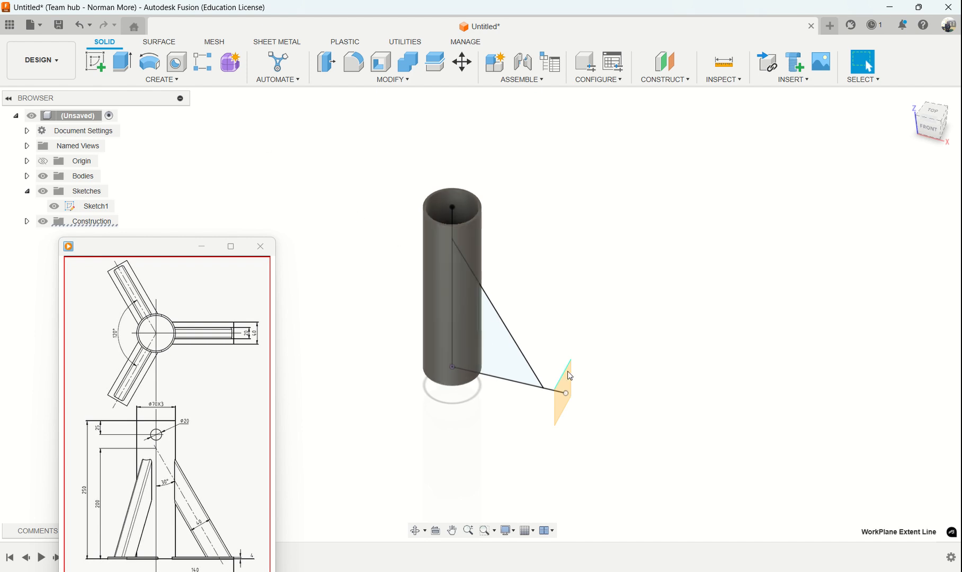
pyautogui.click(562, 409)
pyautogui.click(97, 63)
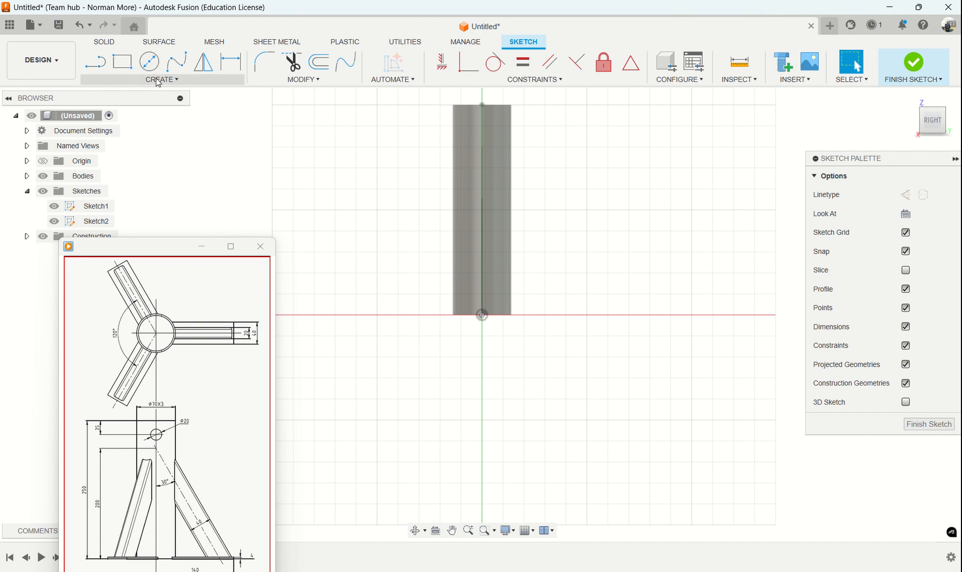
pyautogui.click(95, 63)
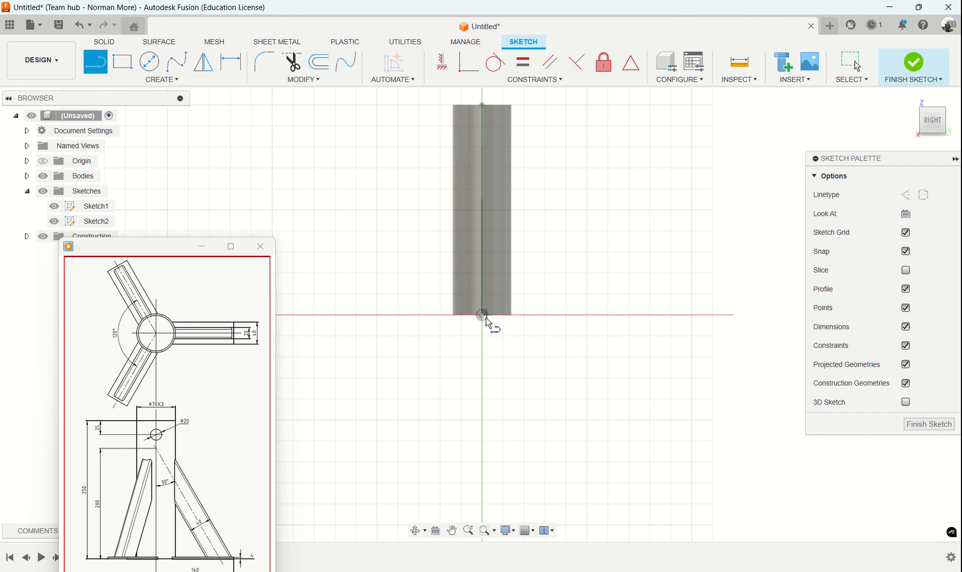
pyautogui.click(483, 316)
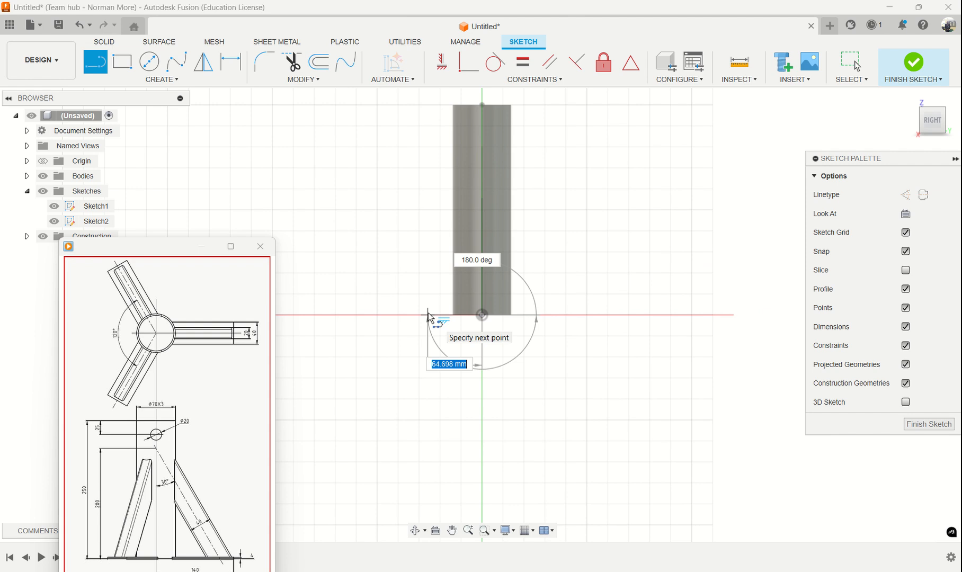
pyautogui.write('20')
pyautogui.press('Return')
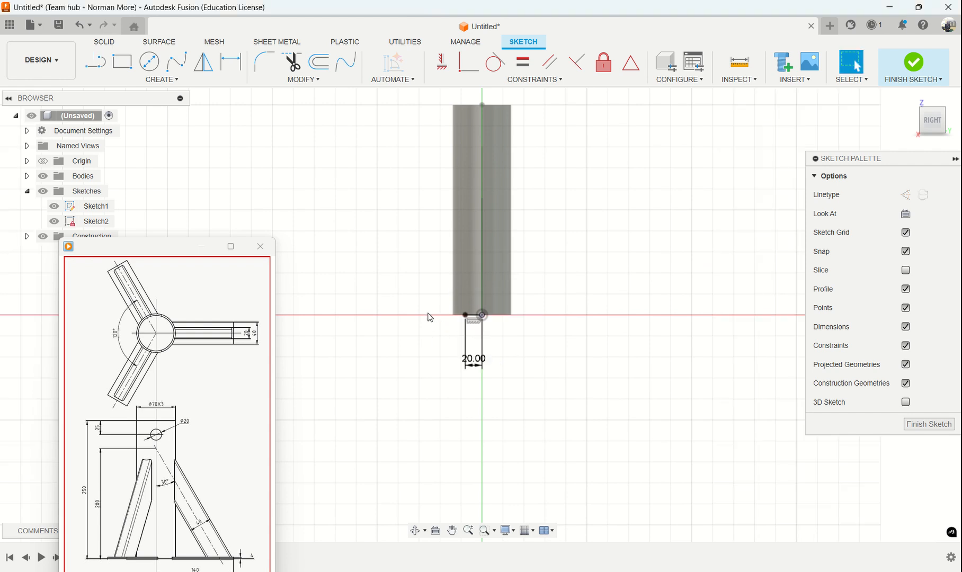
pyautogui.press('Escape')
# Step: Draw a 4 mm vertical line upwards from the outer end of the 20 mm line
pyautogui.scroll(2, 473, 335)
pyautogui.scroll(1, 473, 336)
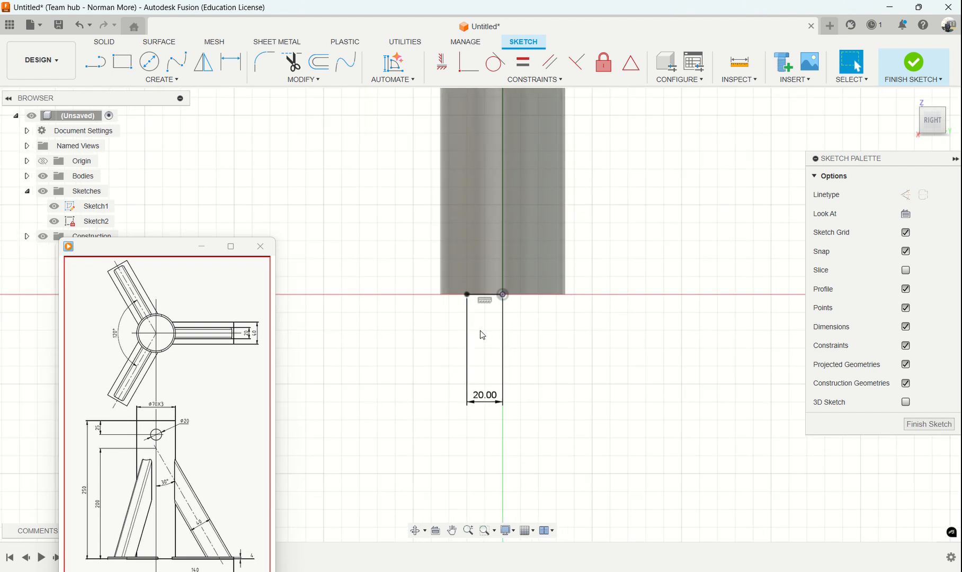
pyautogui.click(96, 61)
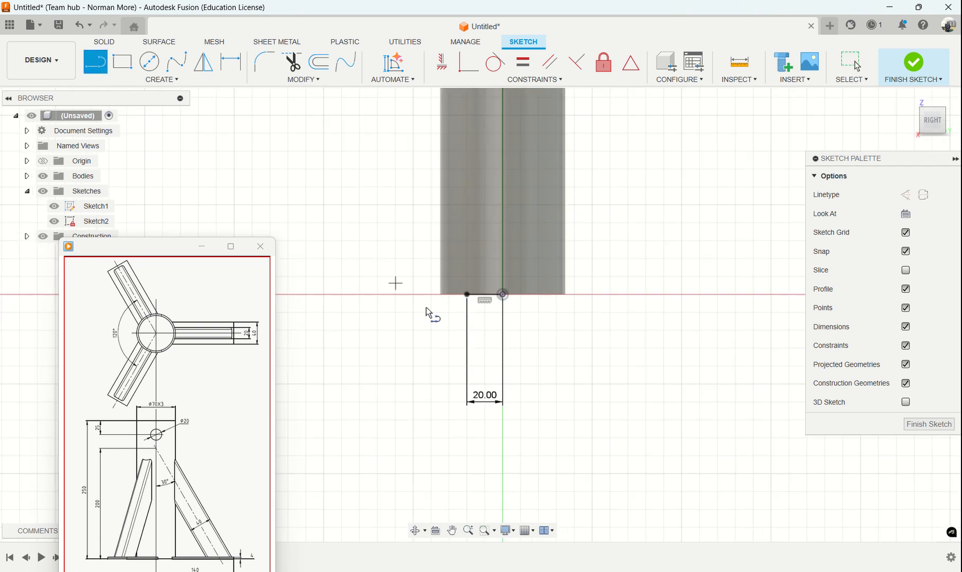
pyautogui.click(468, 295)
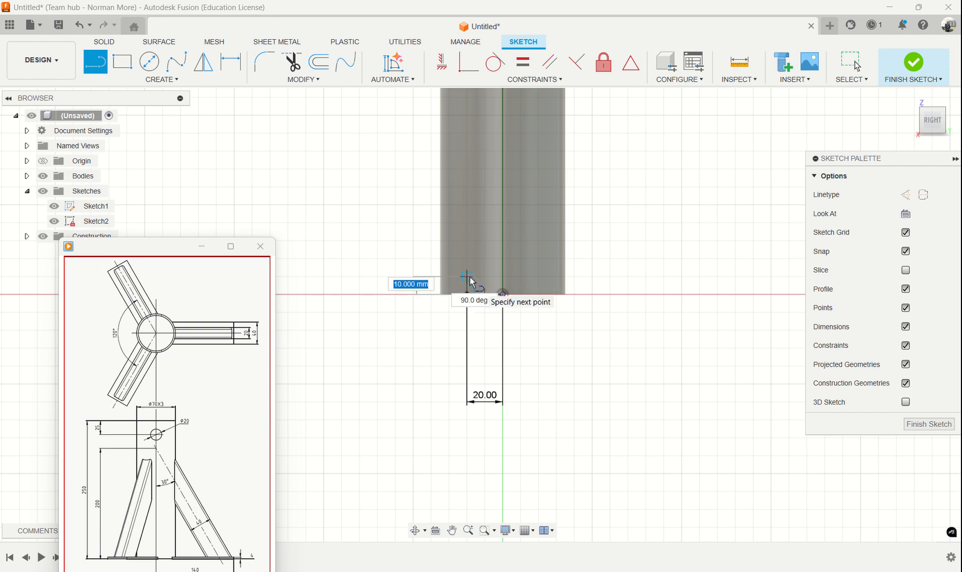
pyautogui.write('4')
pyautogui.press('Return')
pyautogui.press('Escape')
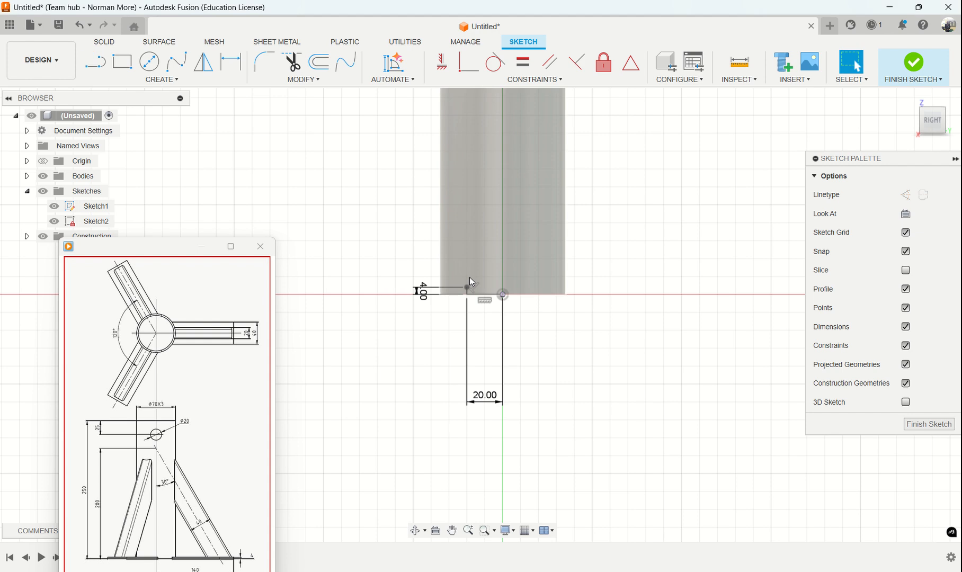
# Step: Draw a 40 mm horizontal line across from the upper end of the 4 mm line
pyautogui.scroll(5, 509, 317)
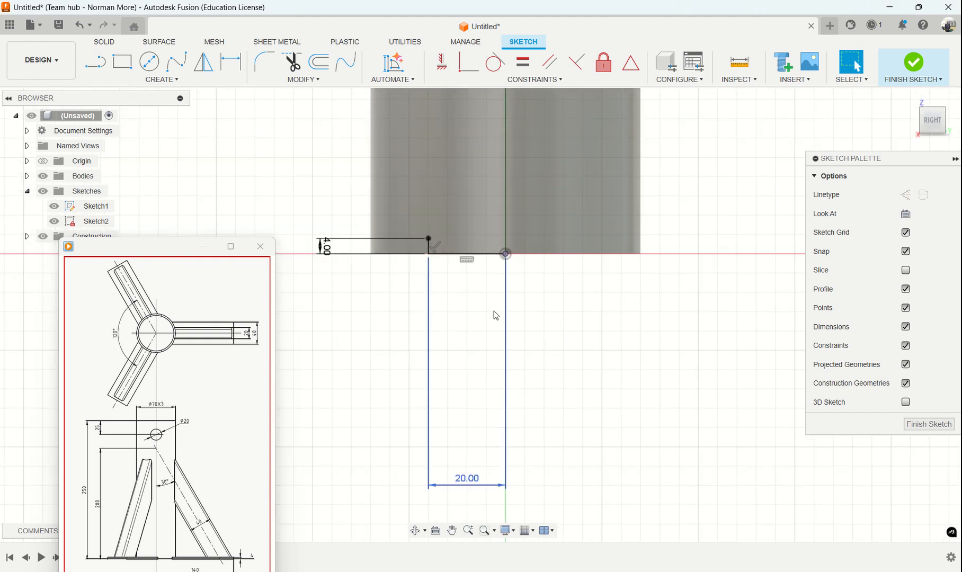
pyautogui.click(96, 62)
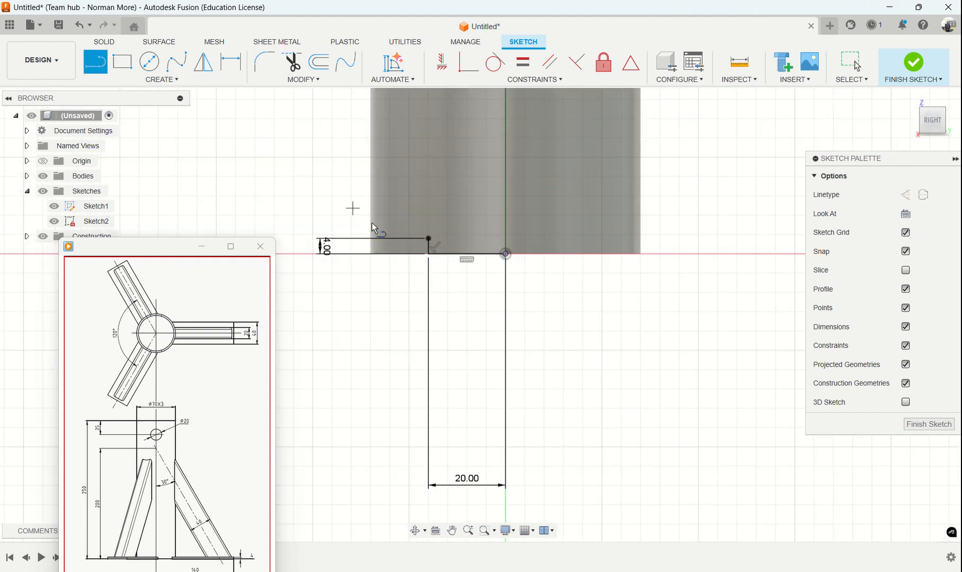
pyautogui.click(430, 238)
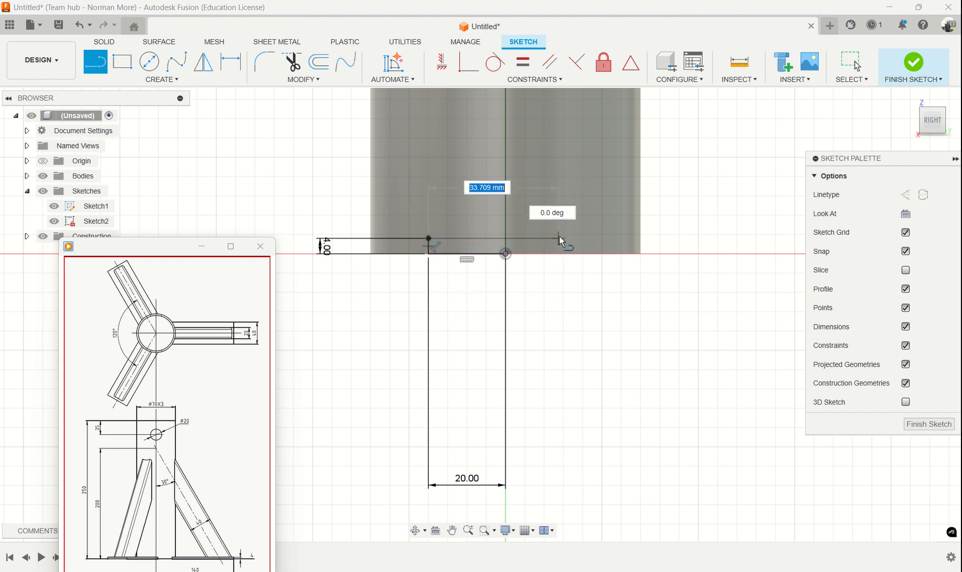
pyautogui.write('40')
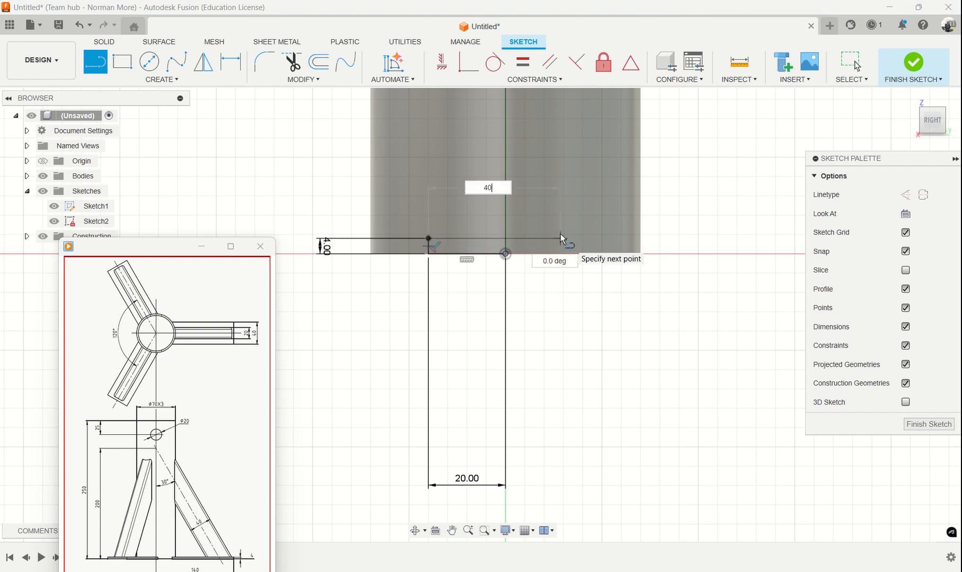
pyautogui.press('Return')
pyautogui.press('Escape')
# Step: Close the foot profile with a vertical line down to the base axis and a line back to the origin, and move the 20 mm dimension closer
pyautogui.press('l')
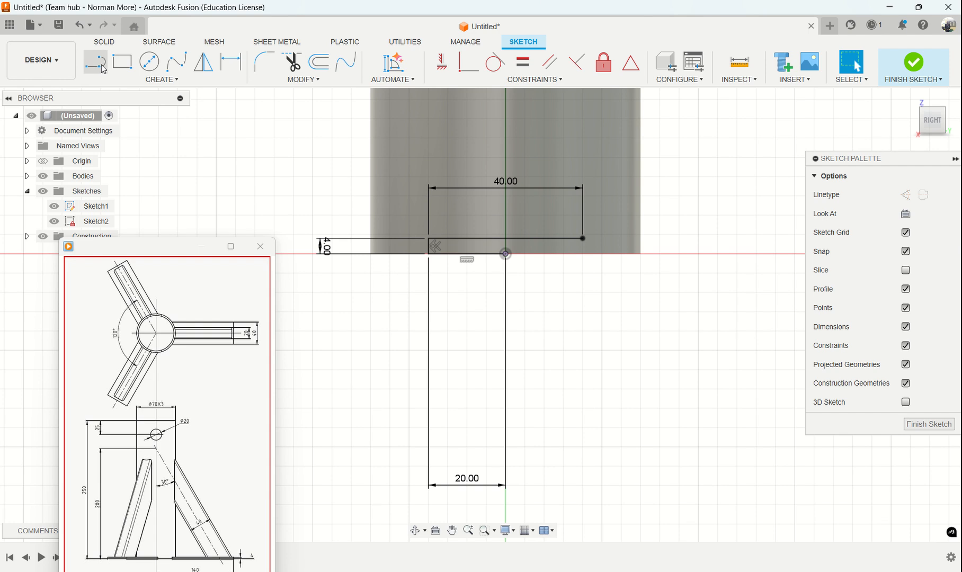
pyautogui.click(583, 238)
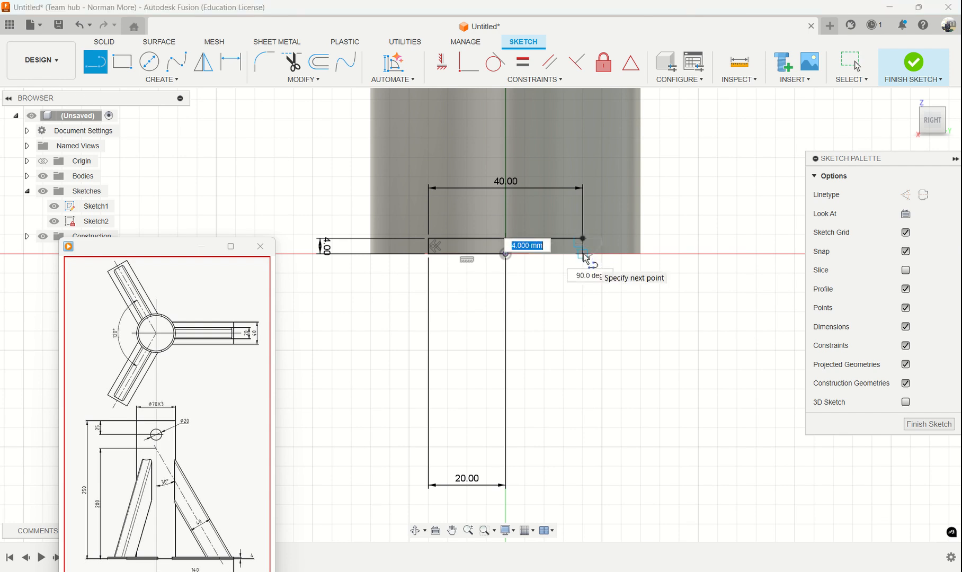
pyautogui.click(583, 254)
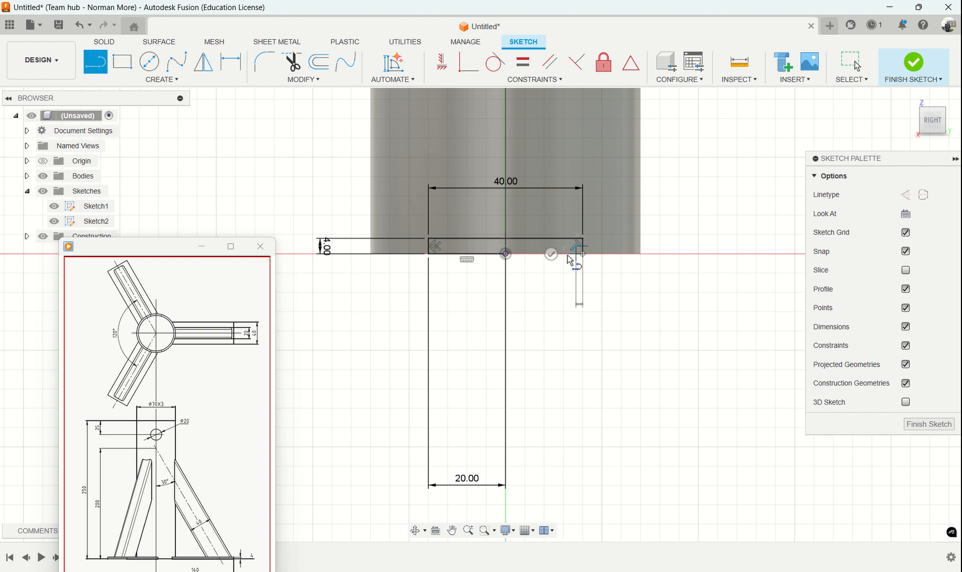
pyautogui.click(506, 254)
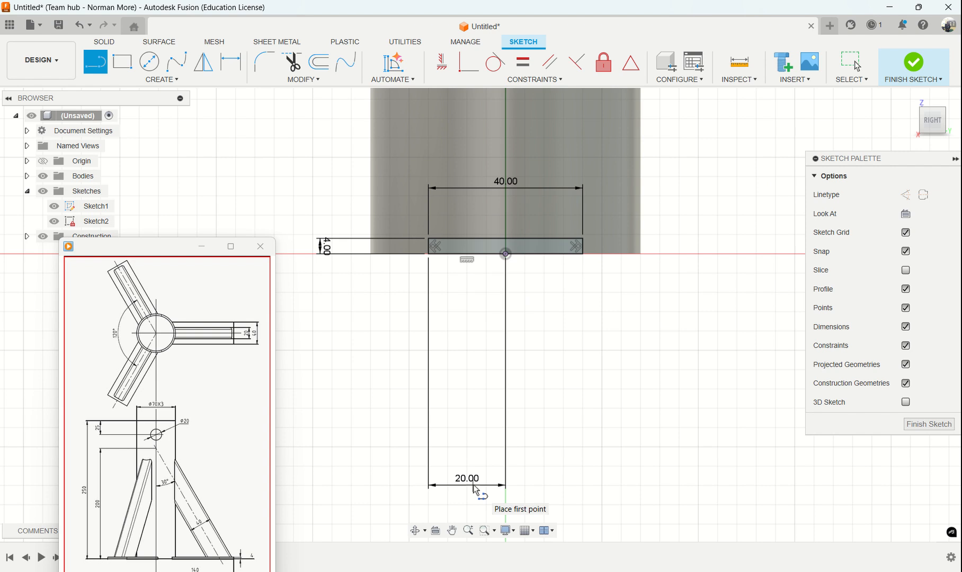
pyautogui.press('Escape')
pyautogui.moveTo(473, 490); pyautogui.dragTo(487, 304)
# Step: Start extruding the closed foot profile 40 mm towards the tube, and move the reference drawing farther from the model
pyautogui.click(899, 108)
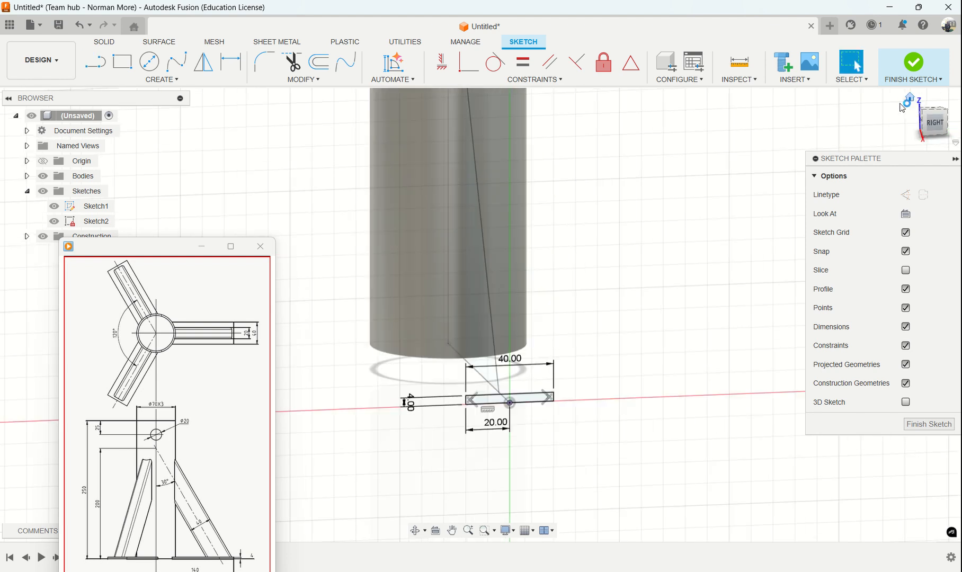
pyautogui.scroll(2, 583, 491)
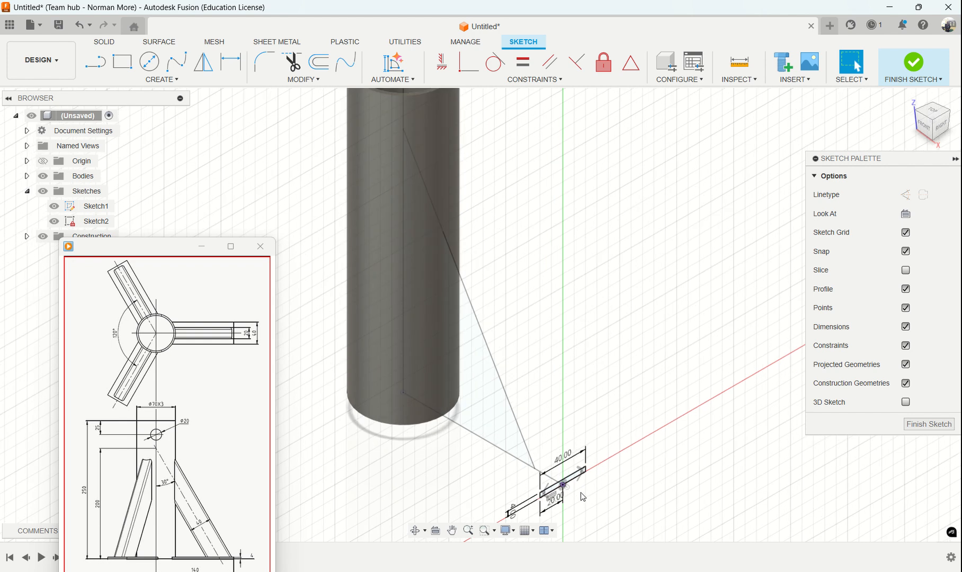
pyautogui.scroll(1, 582, 496)
pyautogui.moveTo(581, 498); pyautogui.dragTo(601, 442, button='middle')
pyautogui.scroll(2, 594, 454)
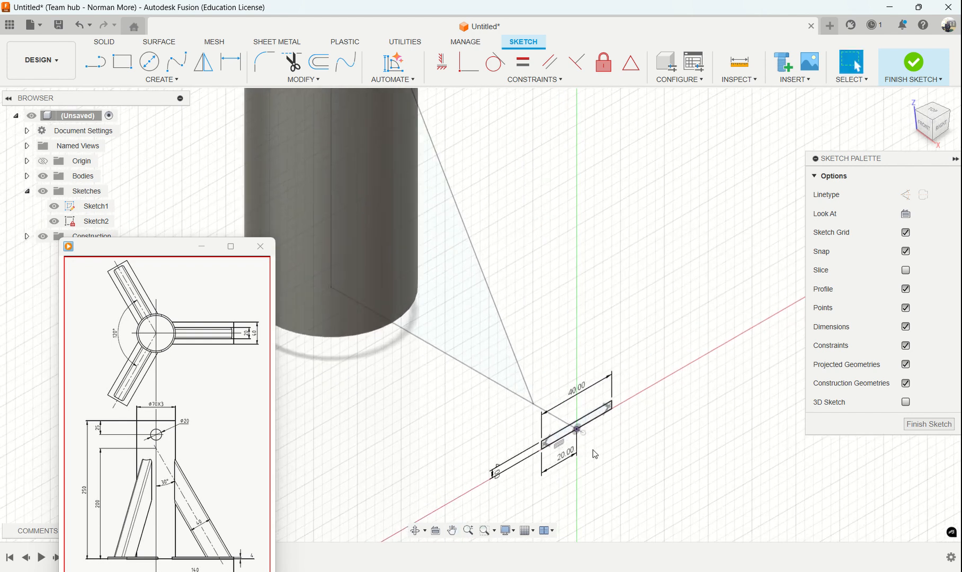
pyautogui.scroll(1, 595, 454)
pyautogui.press('e')
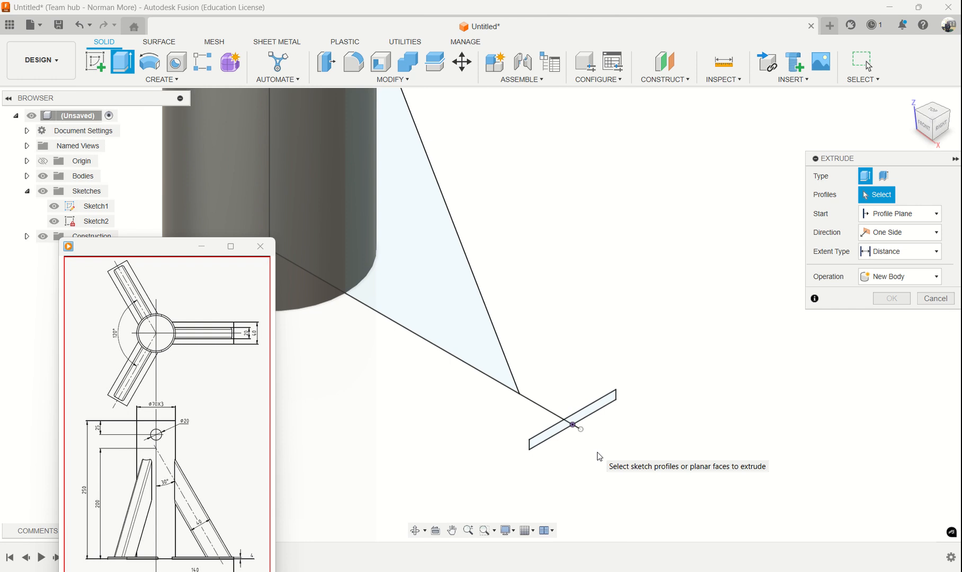
pyautogui.moveTo(154, 255)
pyautogui.moveTo(154, 255); pyautogui.dragTo(76, 253)
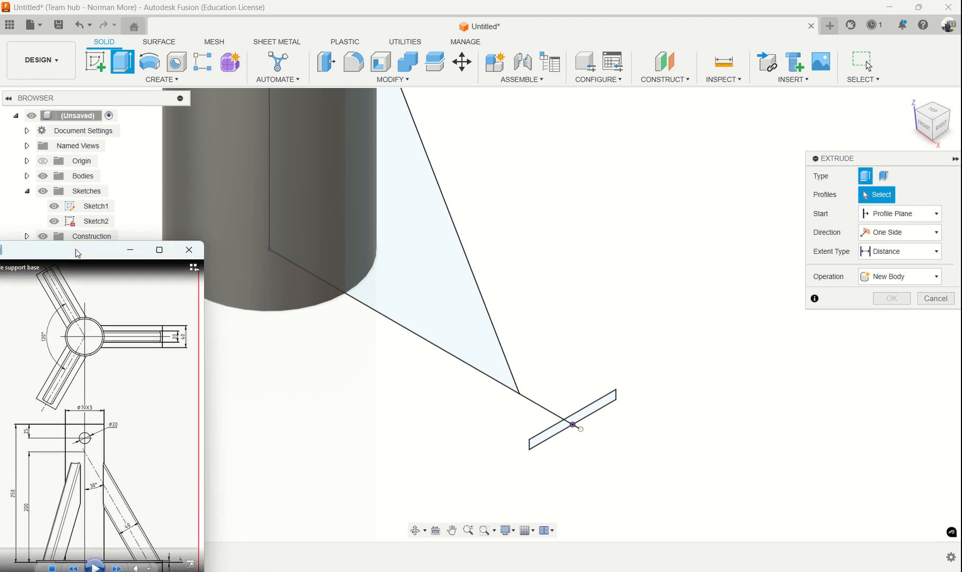
pyautogui.click(604, 403)
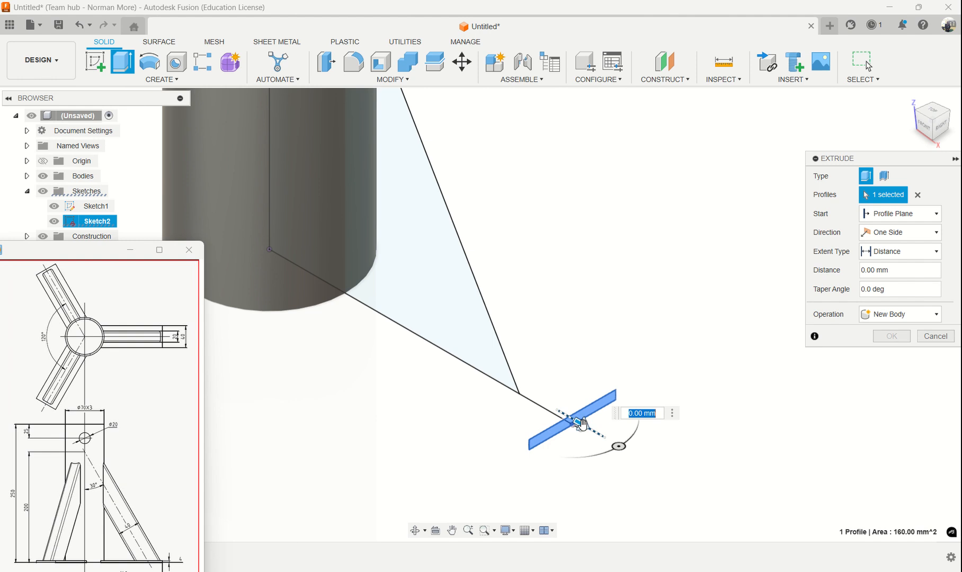
pyautogui.moveTo(581, 424); pyautogui.dragTo(477, 364)
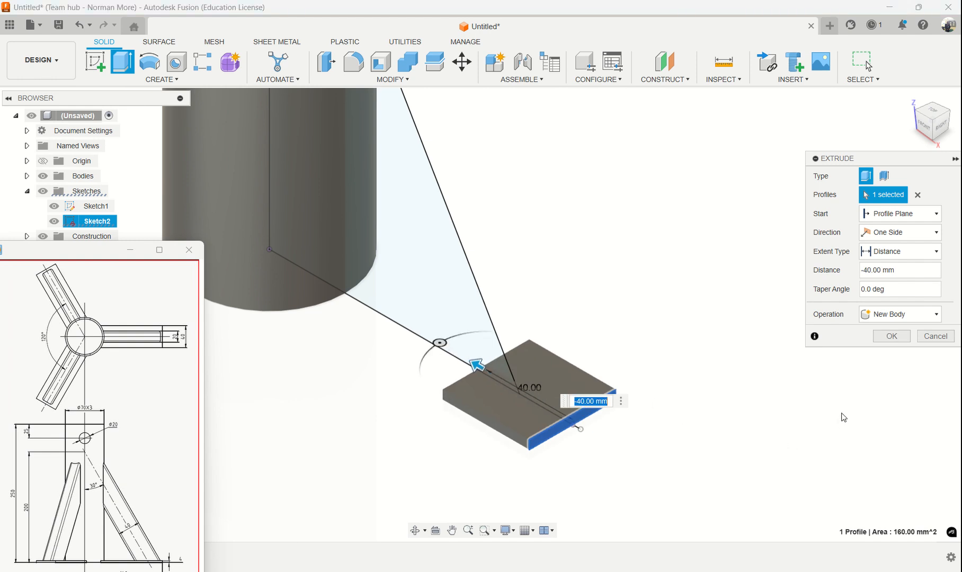
# Step: Extend the foot extrusion up to the tube's outer face using the To Object extent and join it to the tube
pyautogui.click(898, 252)
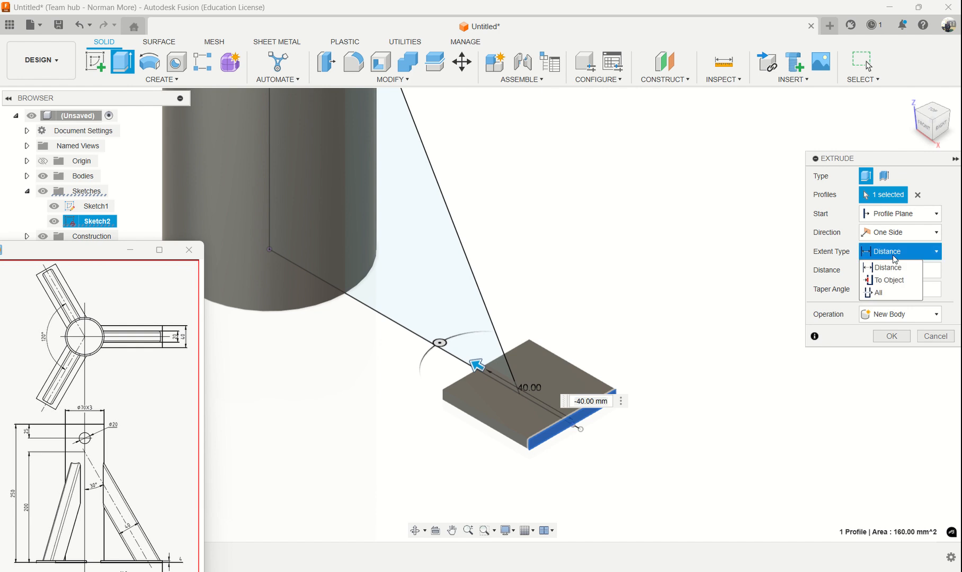
pyautogui.click(882, 278)
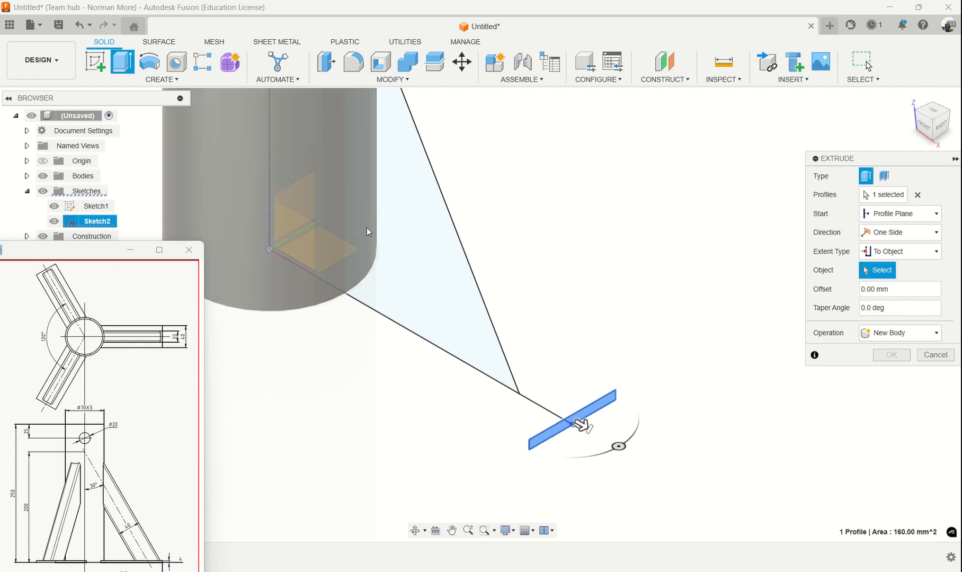
pyautogui.click(344, 203)
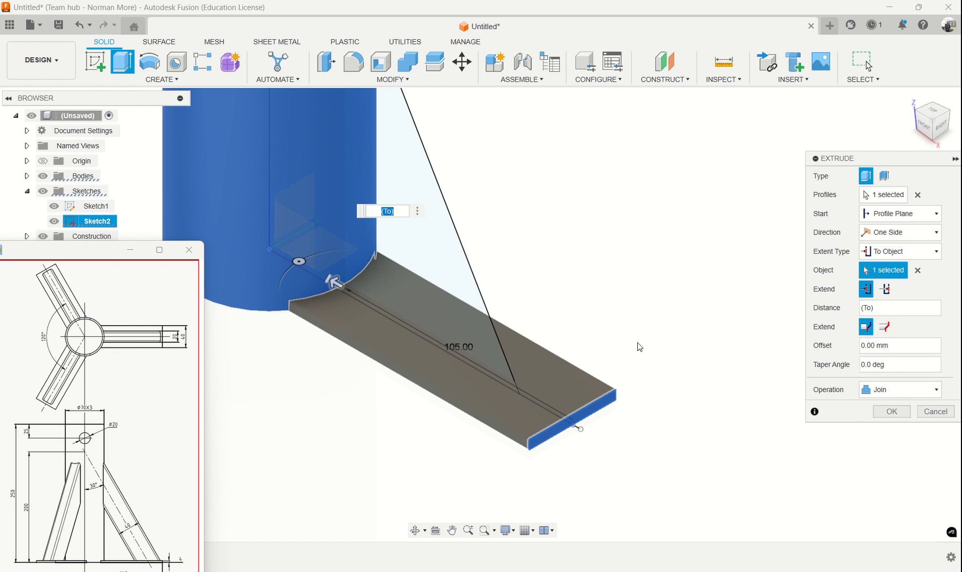
pyautogui.moveTo(625, 316); pyautogui.dragTo(677, 346, button='middle')
pyautogui.moveTo(617, 328)
pyautogui.keyDown('shift'); pyautogui.mouseDown(button='middle')
pyautogui.moveTo(634, 225)
pyautogui.moveTo(651, 285)
pyautogui.moveTo(627, 331)
pyautogui.mouseUp(button='middle'); pyautogui.keyUp('shift')
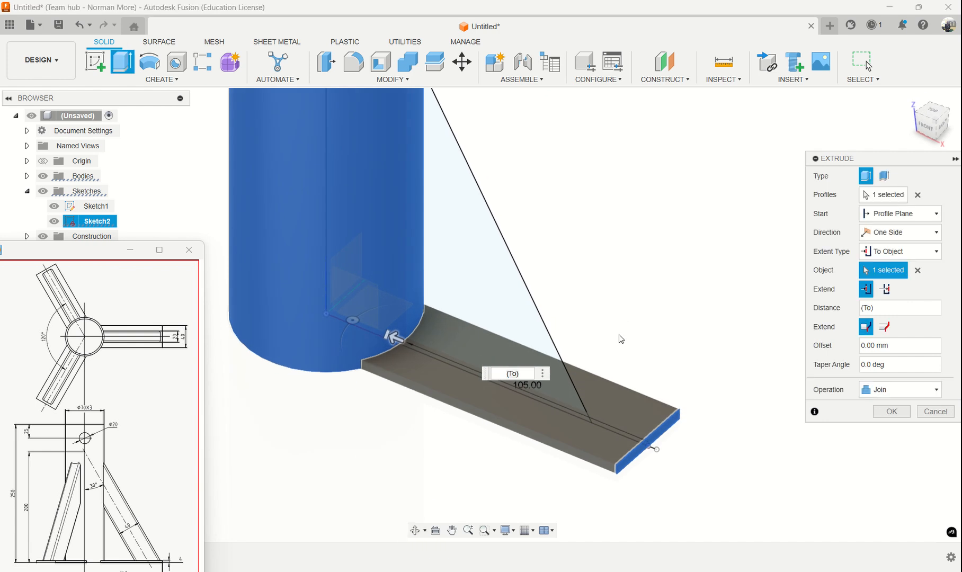
pyautogui.click(877, 412)
# Step: Construct a plane along the inclined centreline of Sketch1, at a physical distance of about 115 mm
pyautogui.keyDown('shift'); pyautogui.moveTo(597, 414); pyautogui.dragTo(612, 367, button='middle'); pyautogui.keyUp('shift')
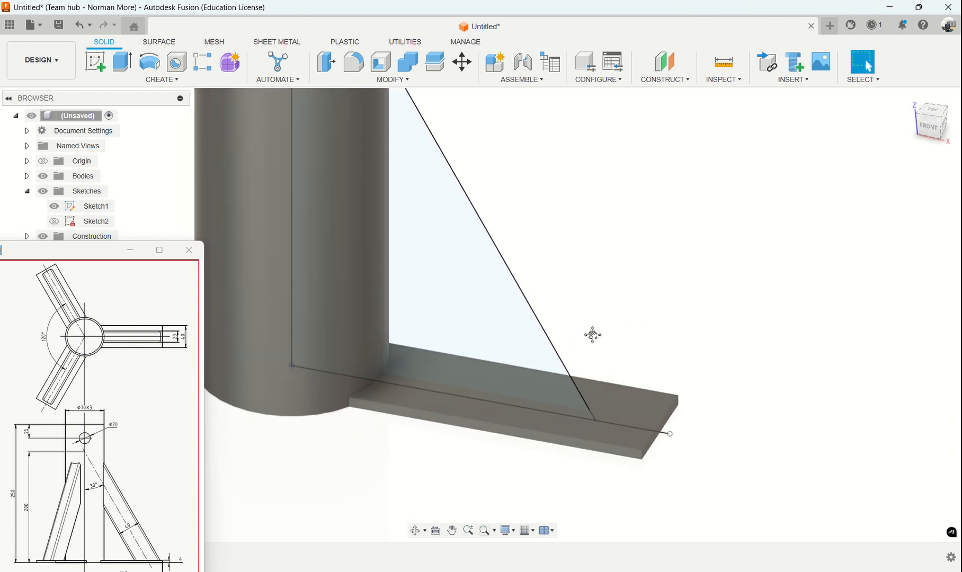
pyautogui.moveTo(593, 334); pyautogui.dragTo(733, 408, button='middle')
pyautogui.scroll(-3, 657, 315)
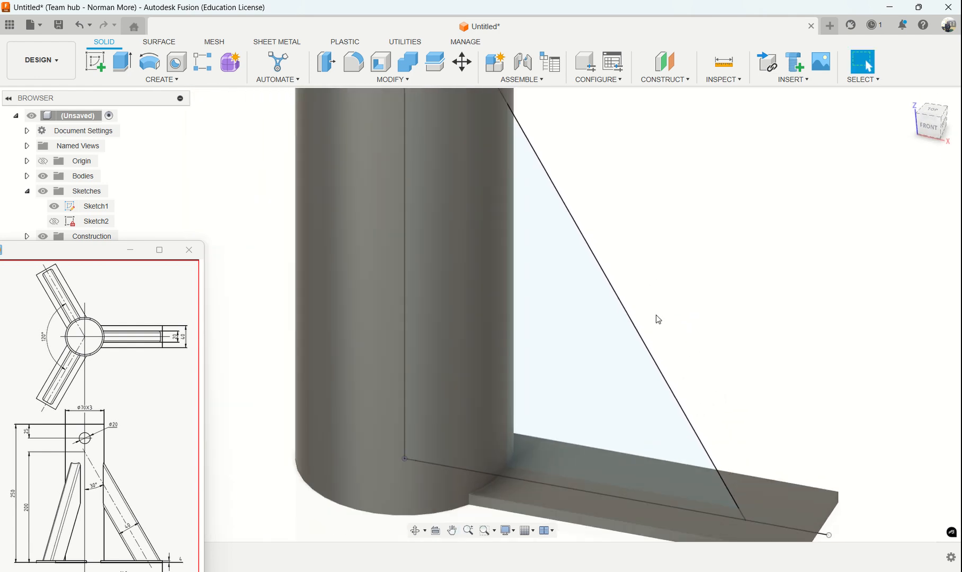
pyautogui.moveTo(666, 286); pyautogui.dragTo(641, 359, button='middle')
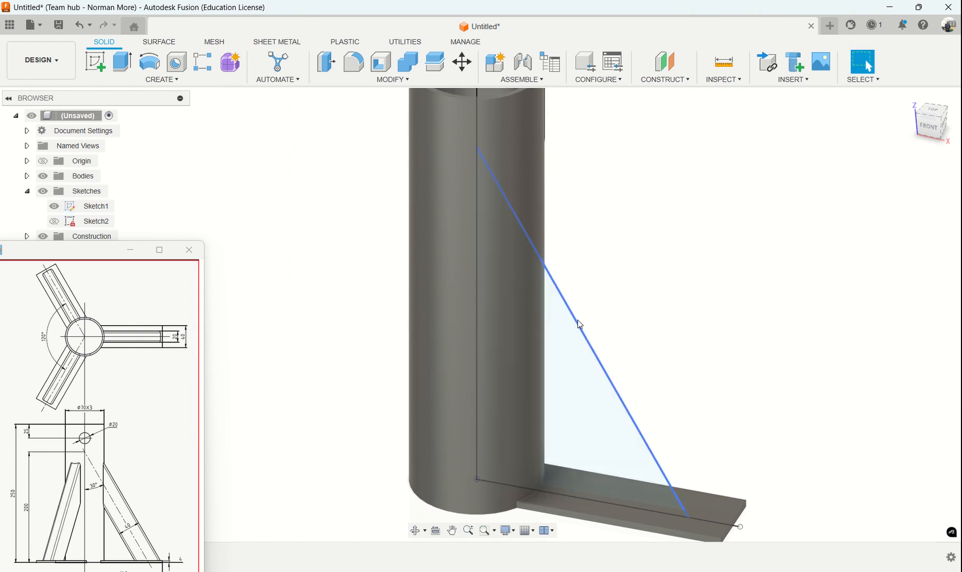
pyautogui.moveTo(661, 311); pyautogui.dragTo(647, 335, button='middle')
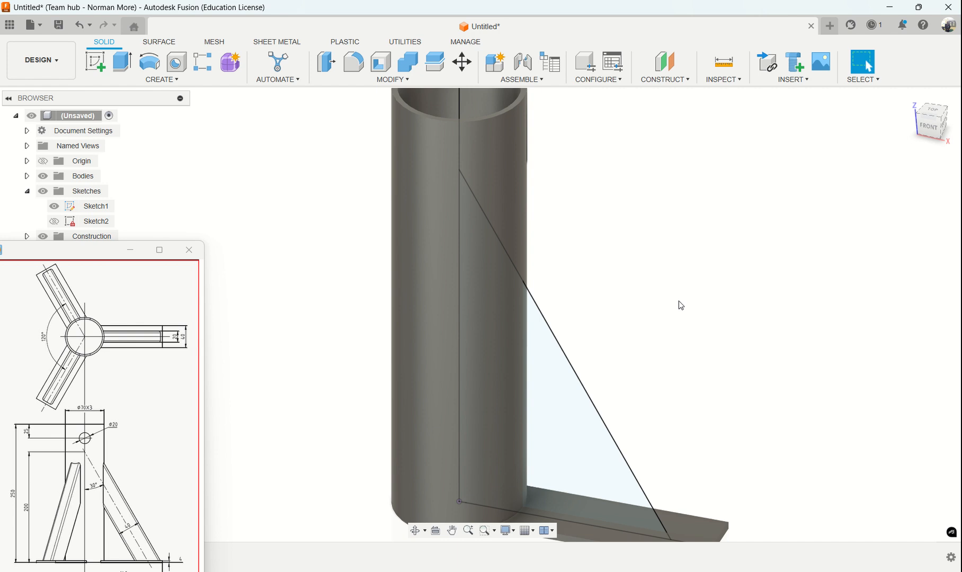
pyautogui.click(668, 79)
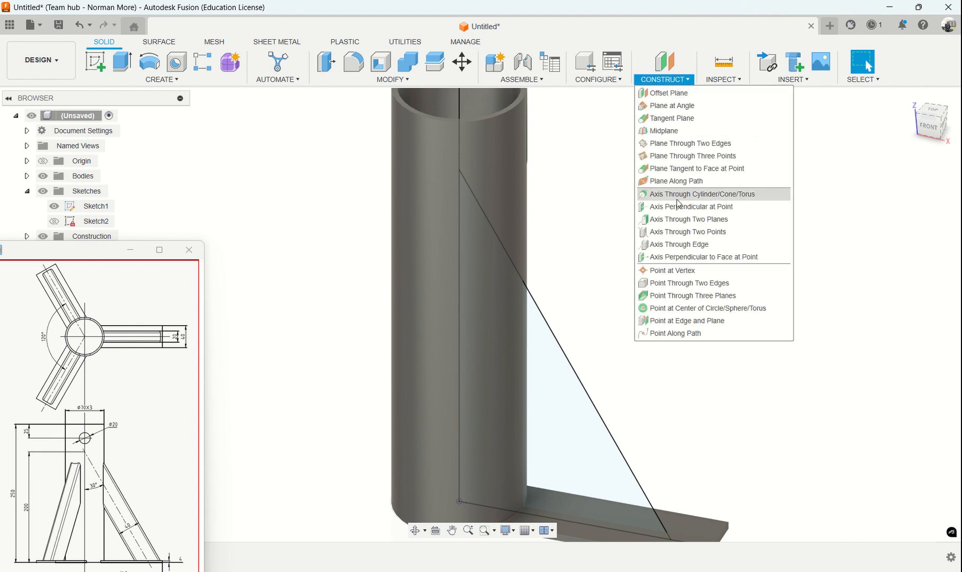
pyautogui.click(682, 181)
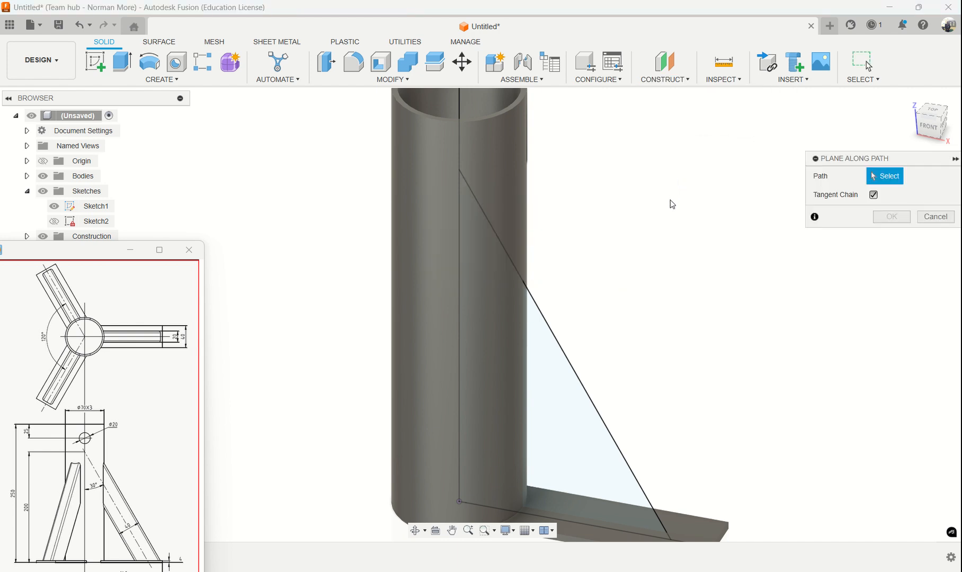
pyautogui.click(567, 359)
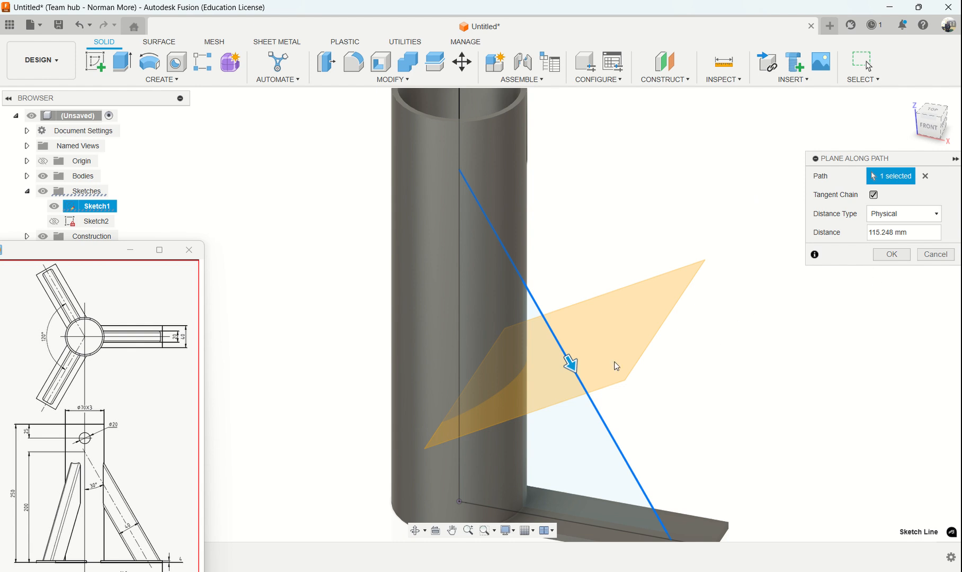
pyautogui.click(892, 255)
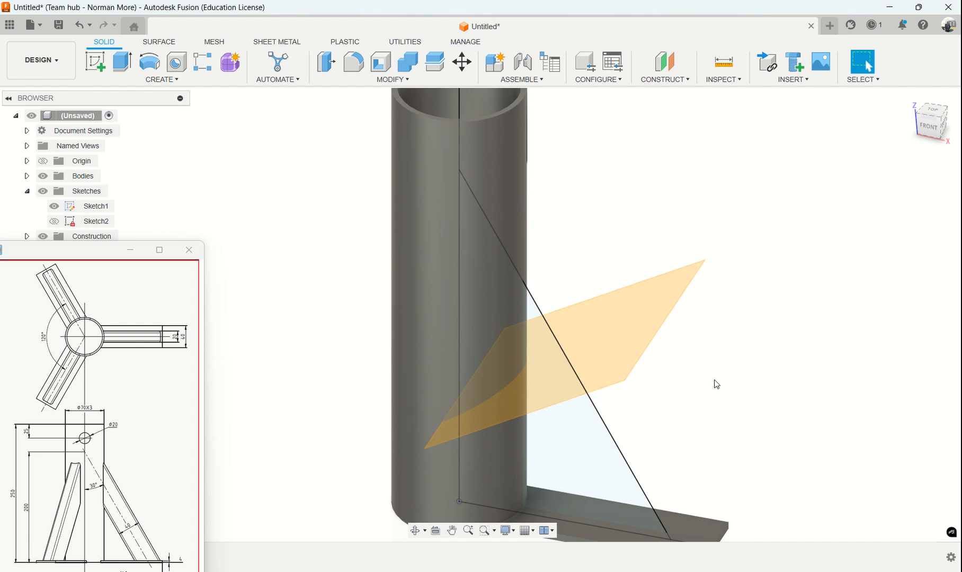
# Step: Start a sketch on the new plane and draw a 20 mm by 40 mm center rectangle centred on the inclined centreline
pyautogui.click(640, 309)
pyautogui.click(101, 62)
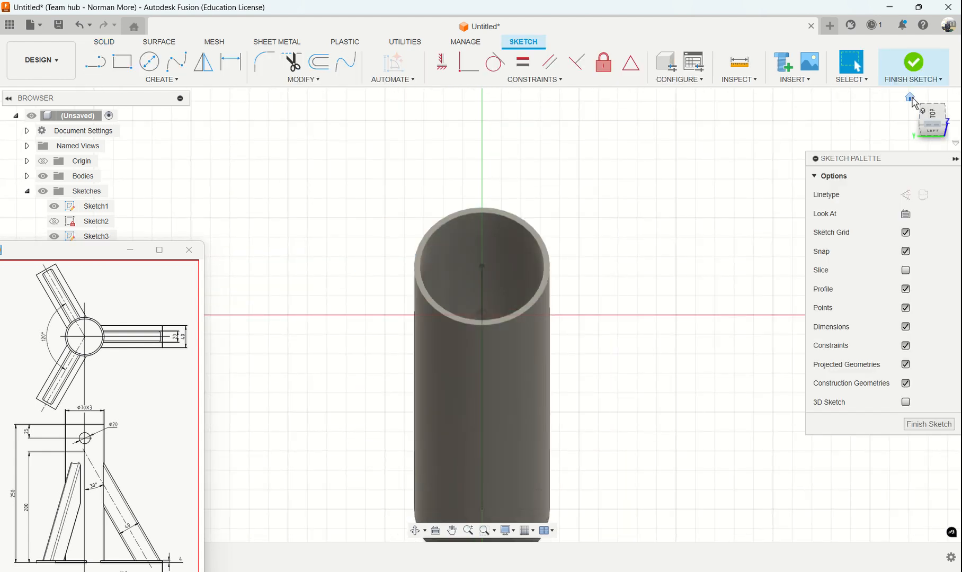
pyautogui.click(911, 98)
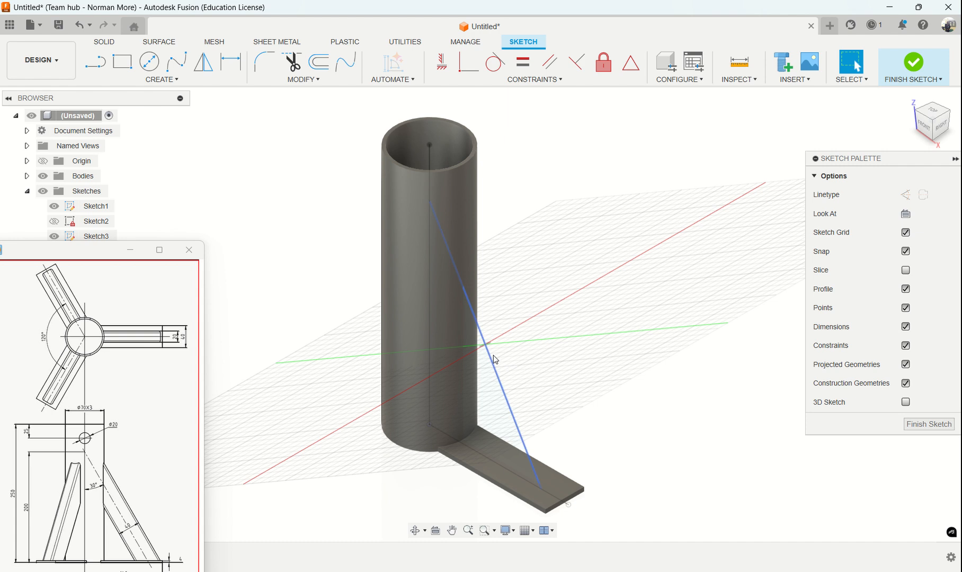
pyautogui.keyDown('shift'); pyautogui.moveTo(522, 347); pyautogui.dragTo(535, 366, button='middle'); pyautogui.keyUp('shift')
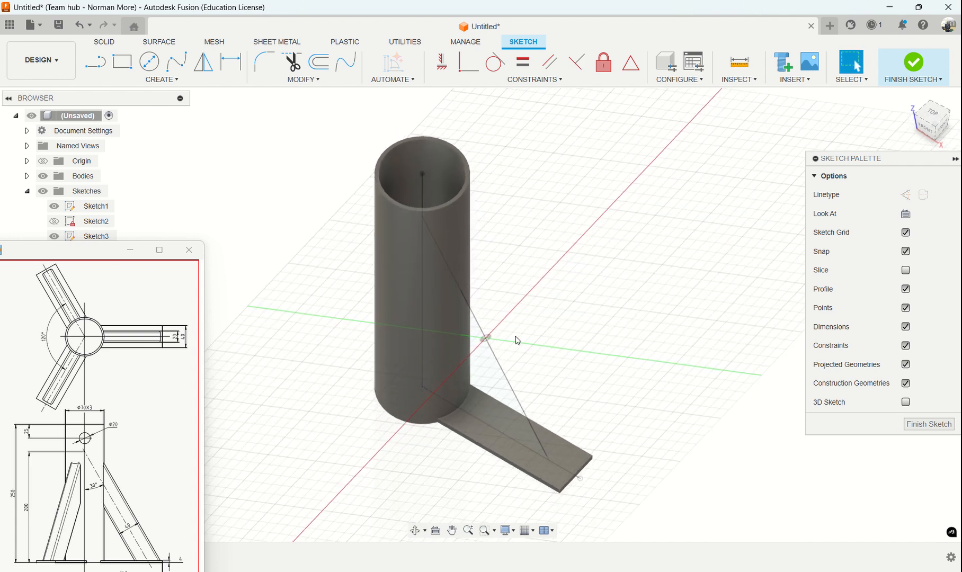
pyautogui.click(119, 65)
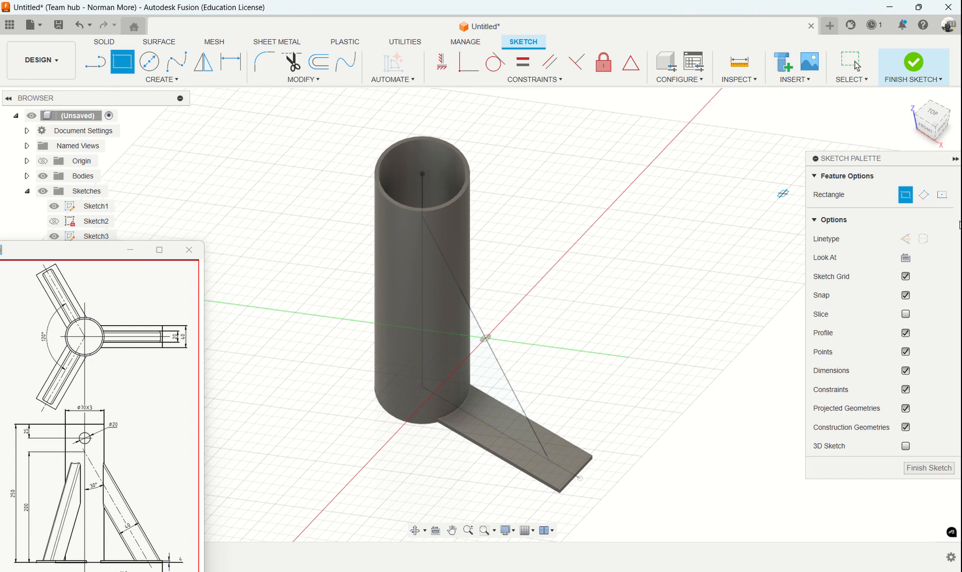
pyautogui.click(943, 196)
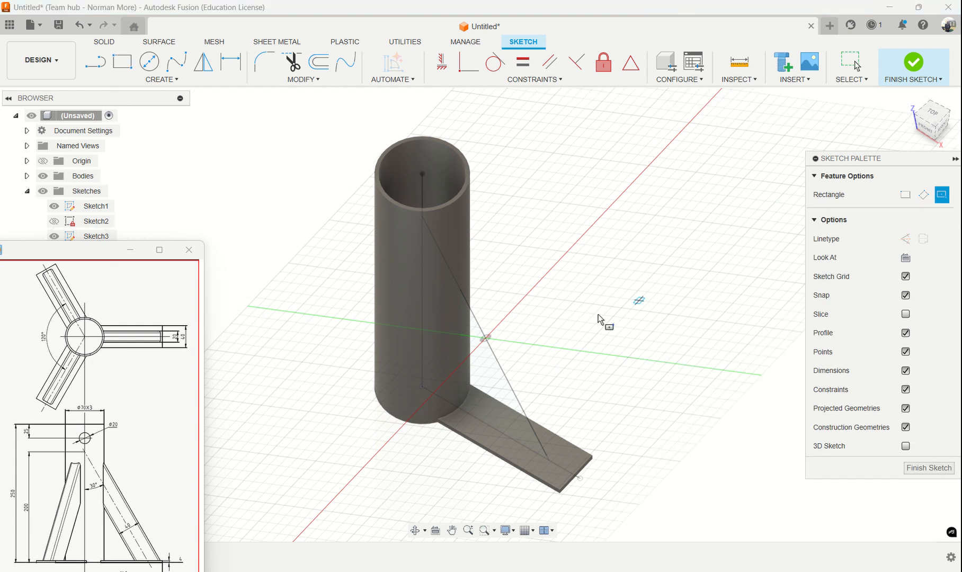
pyautogui.click(486, 339)
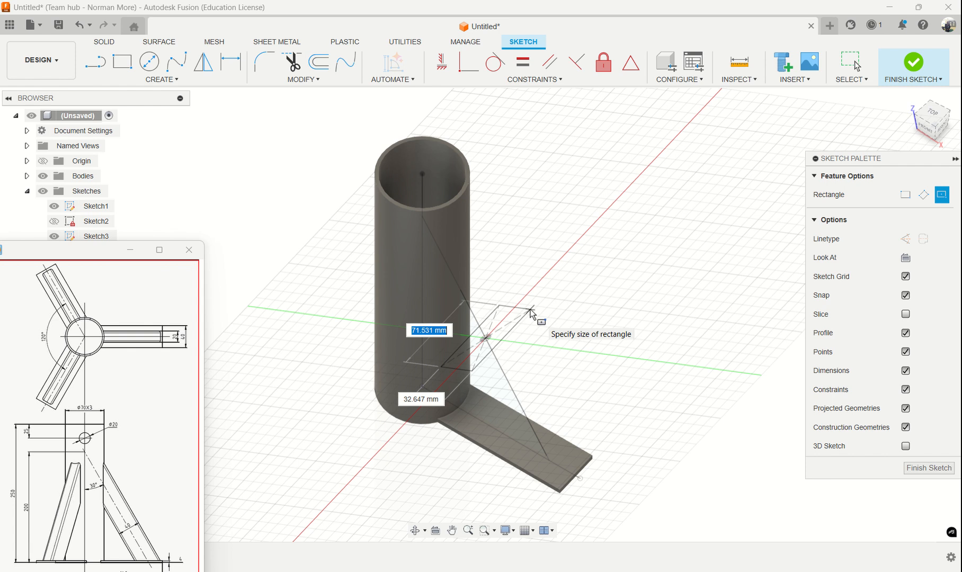
pyautogui.write('20')
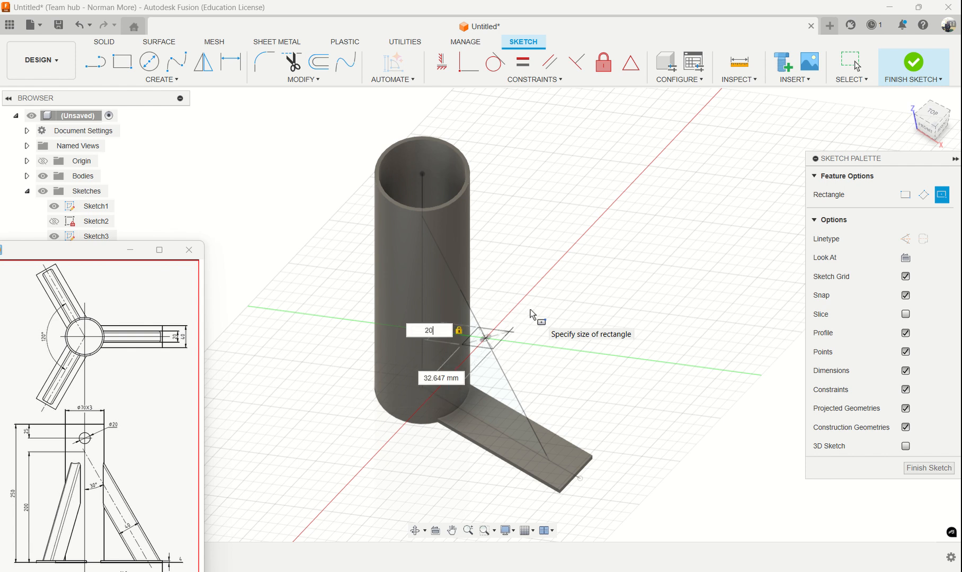
pyautogui.press('Tab')
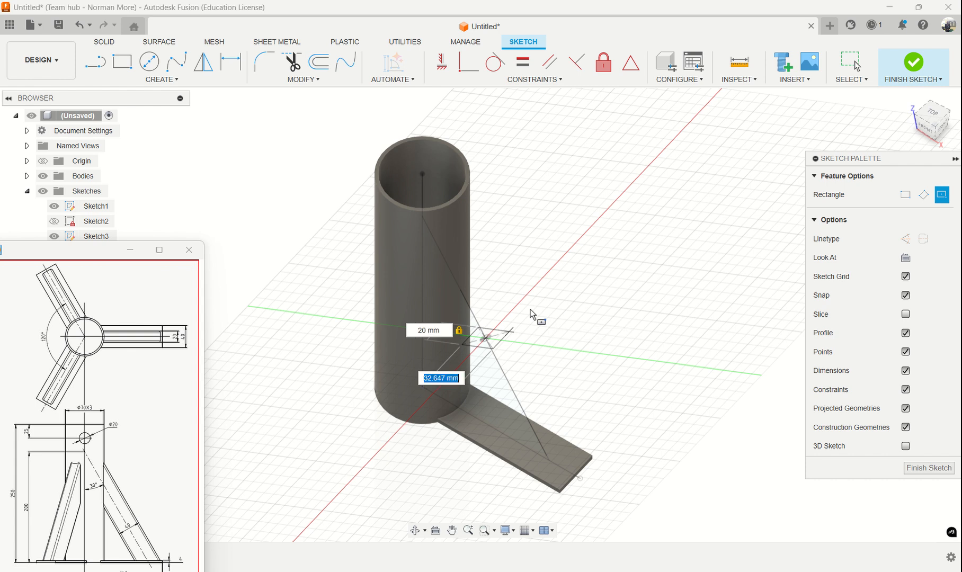
pyautogui.write('40')
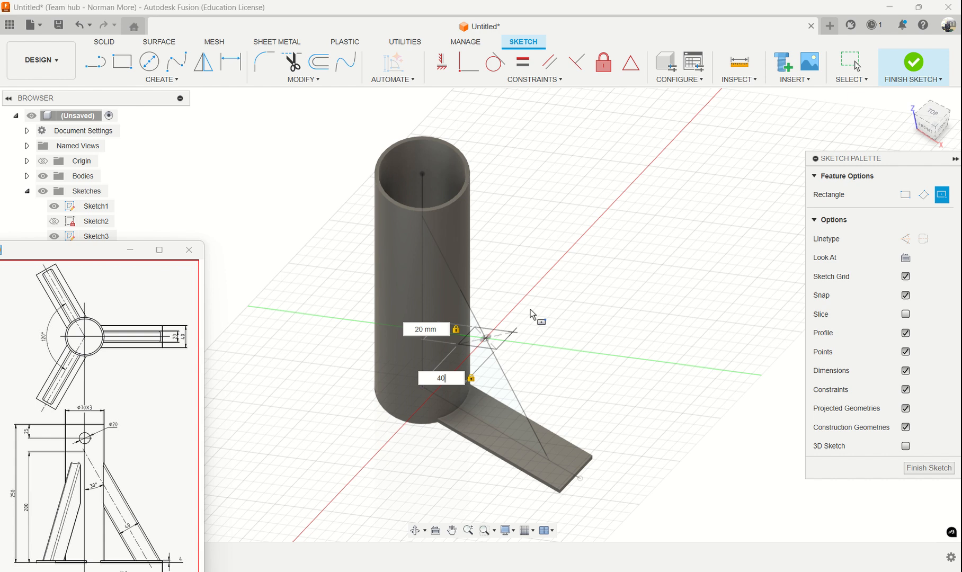
pyautogui.press('Return')
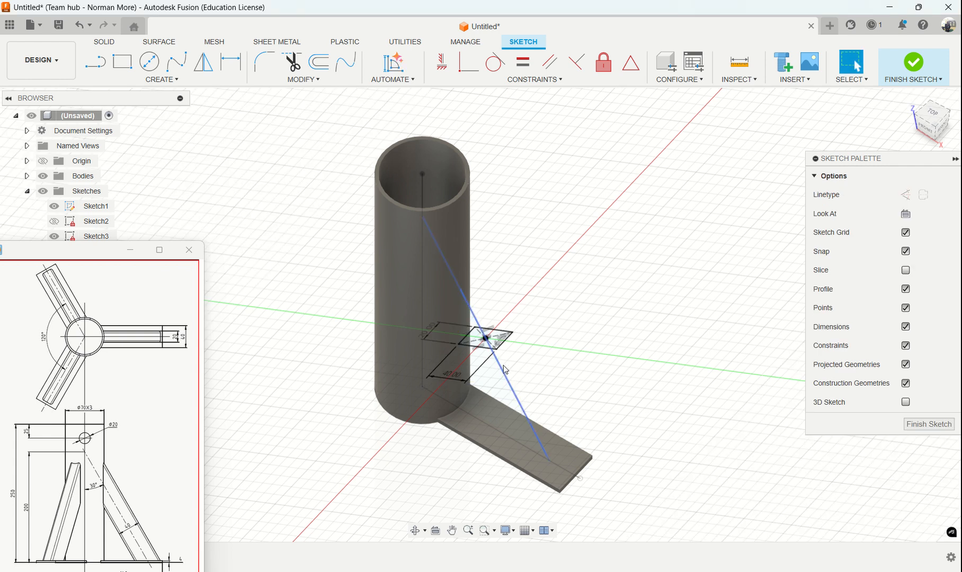
# Step: Fillet the rectangle corner farthest from the tube with a 3 mm radius
pyautogui.scroll(5, 502, 368)
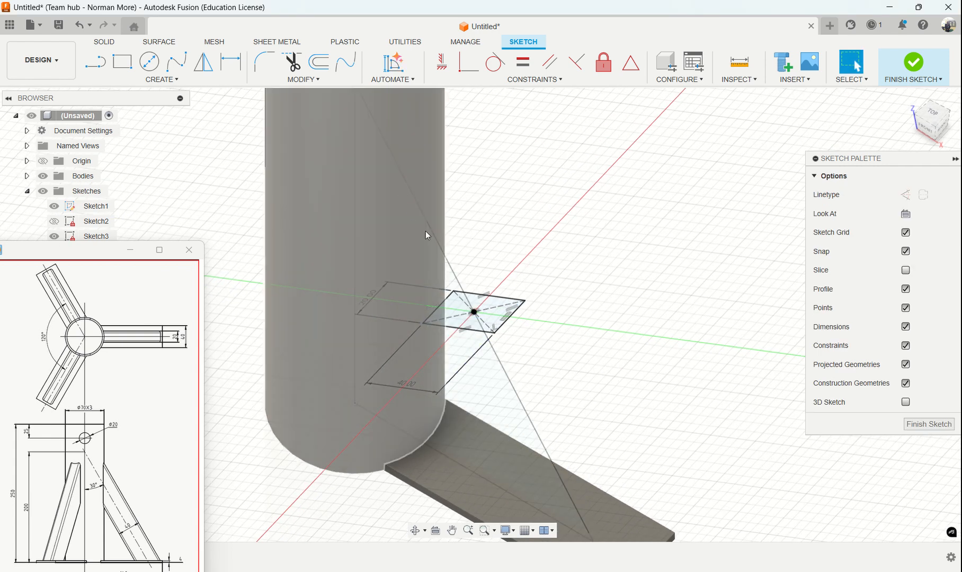
pyautogui.moveTo(125, 514)
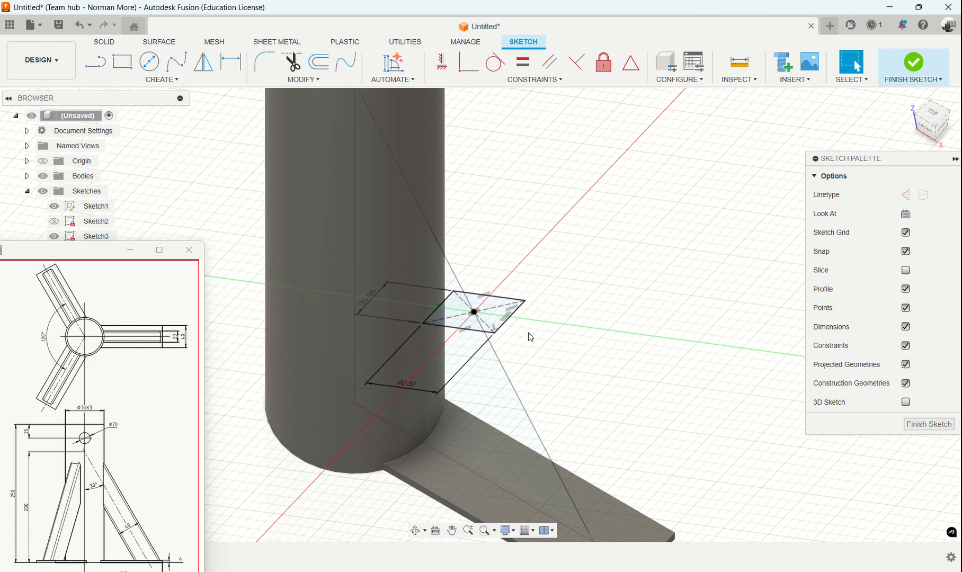
pyautogui.scroll(2, 524, 339)
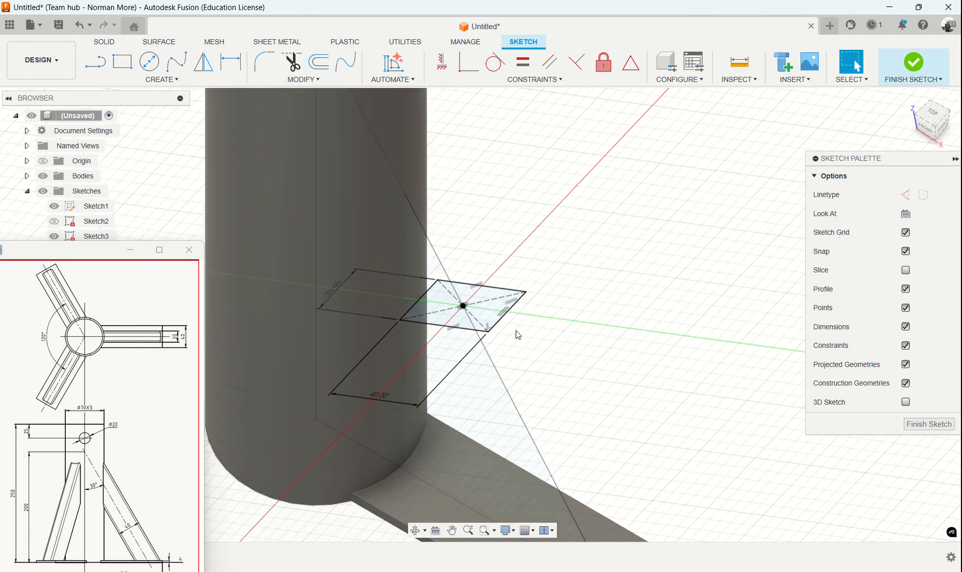
pyautogui.scroll(1, 477, 307)
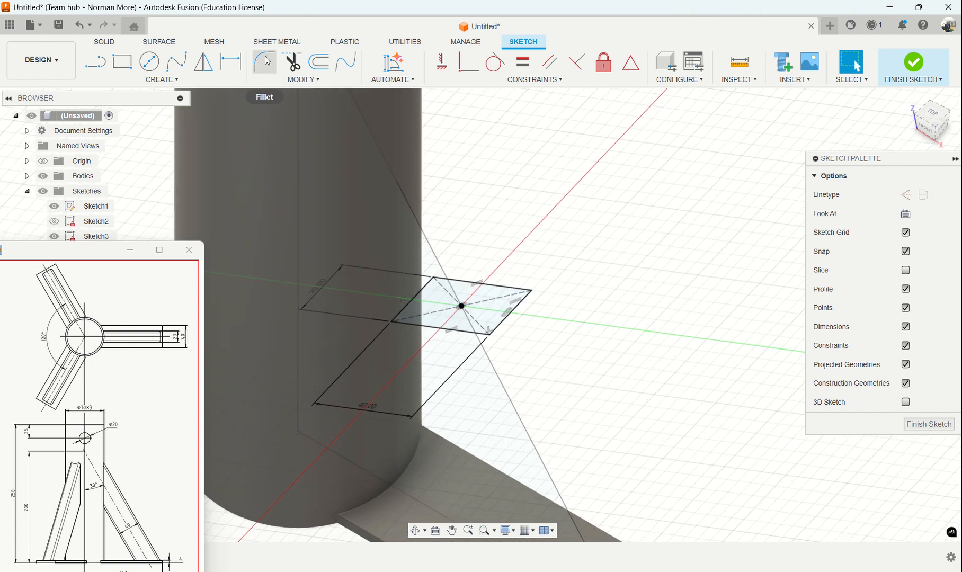
pyautogui.click(267, 60)
pyautogui.click(520, 300)
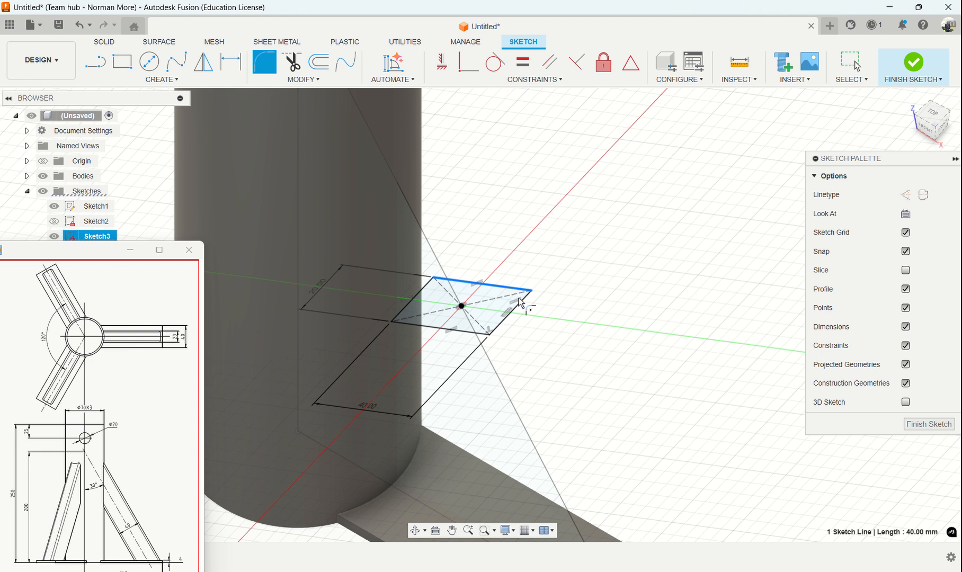
pyautogui.click(506, 320)
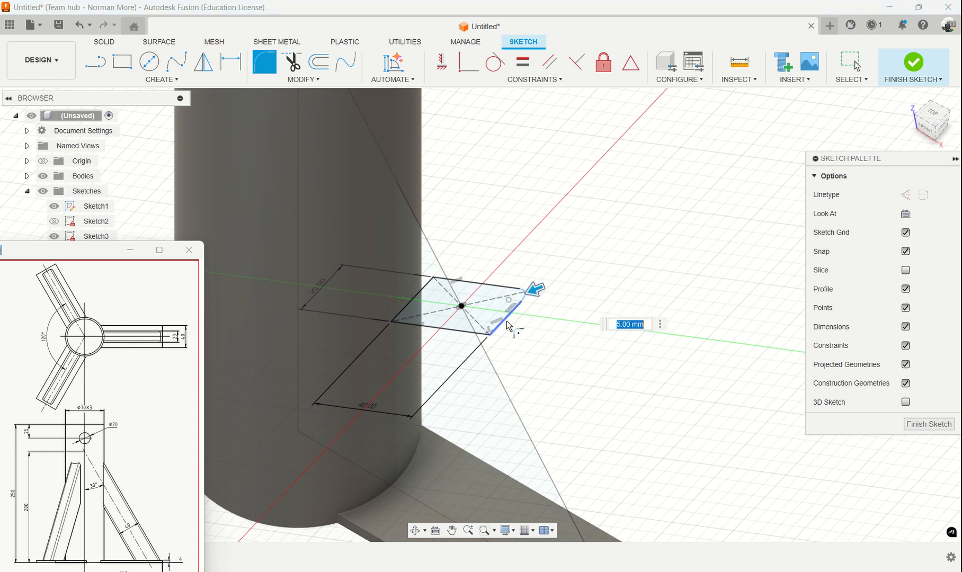
pyautogui.write('3')
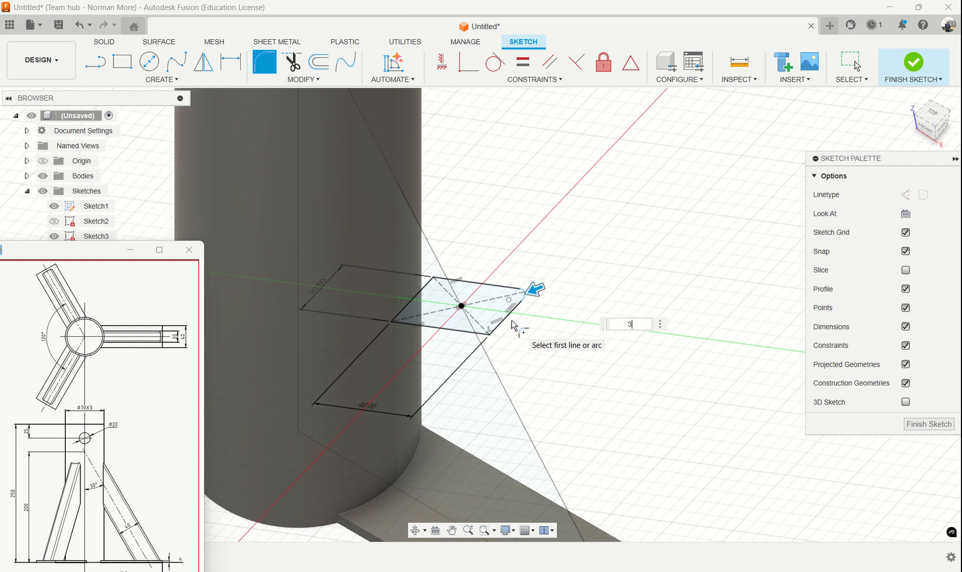
pyautogui.press('Return')
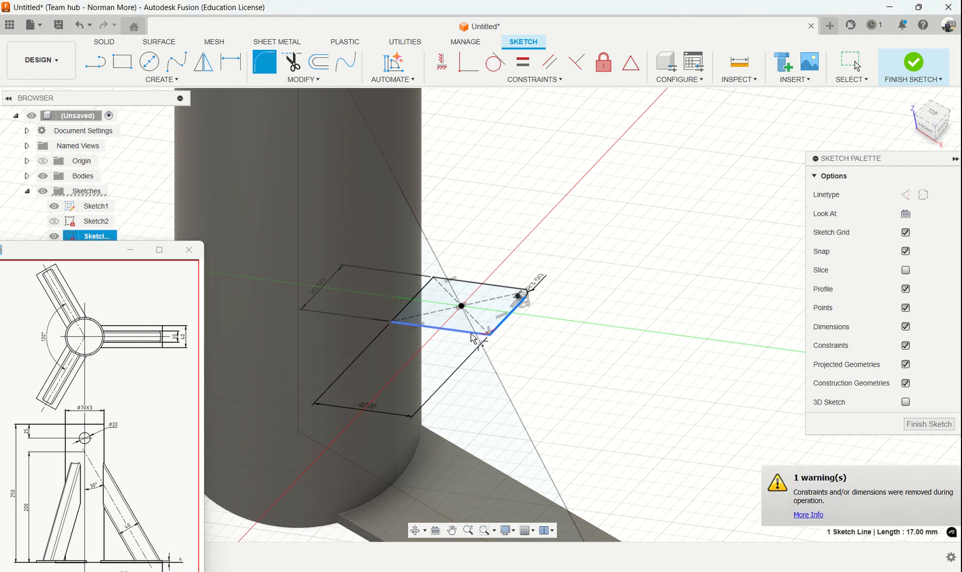
# Step: Round the remaining three rectangle corners with the same 3 mm fillet radius
pyautogui.click(519, 296)
pyautogui.click(406, 329)
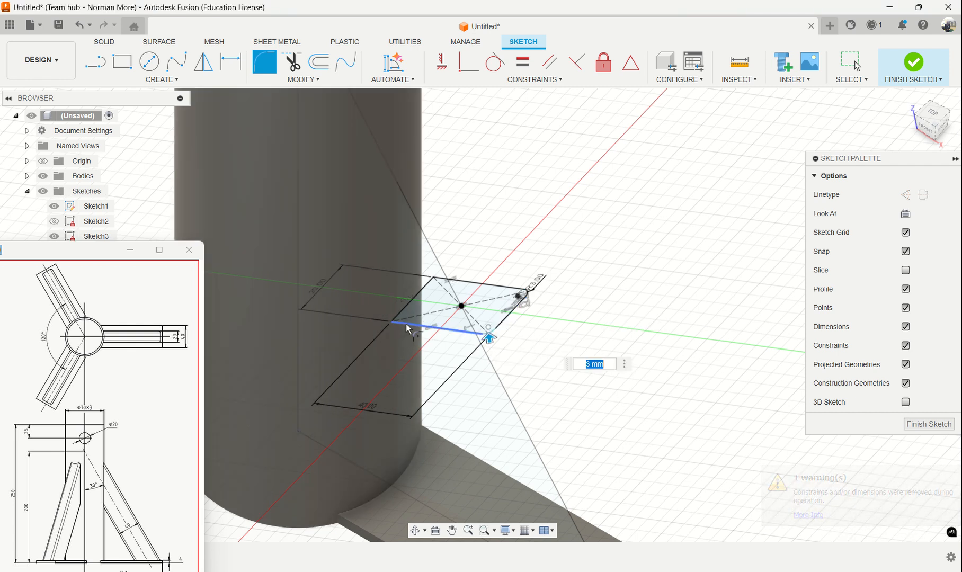
pyautogui.press('Return')
pyautogui.click(403, 316)
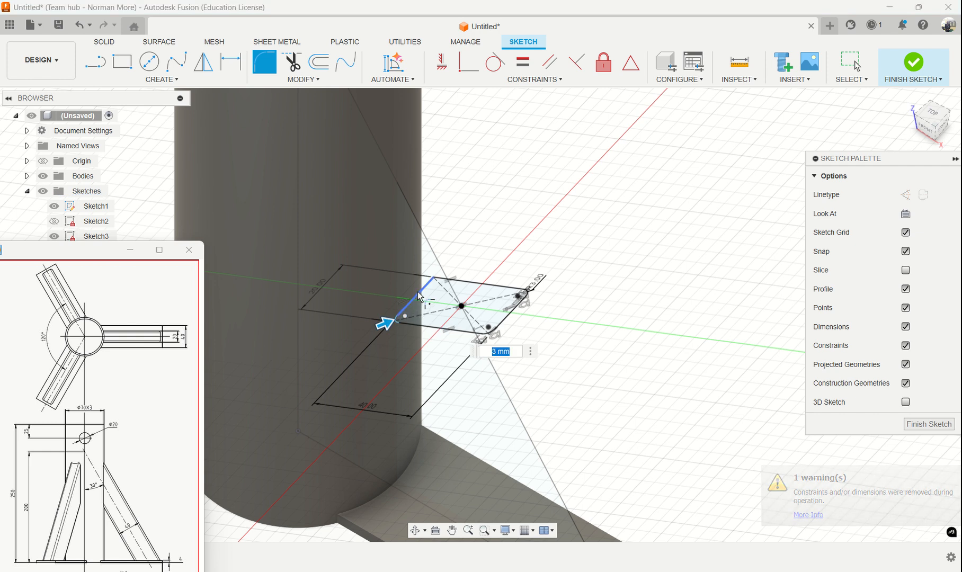
pyautogui.click(419, 290)
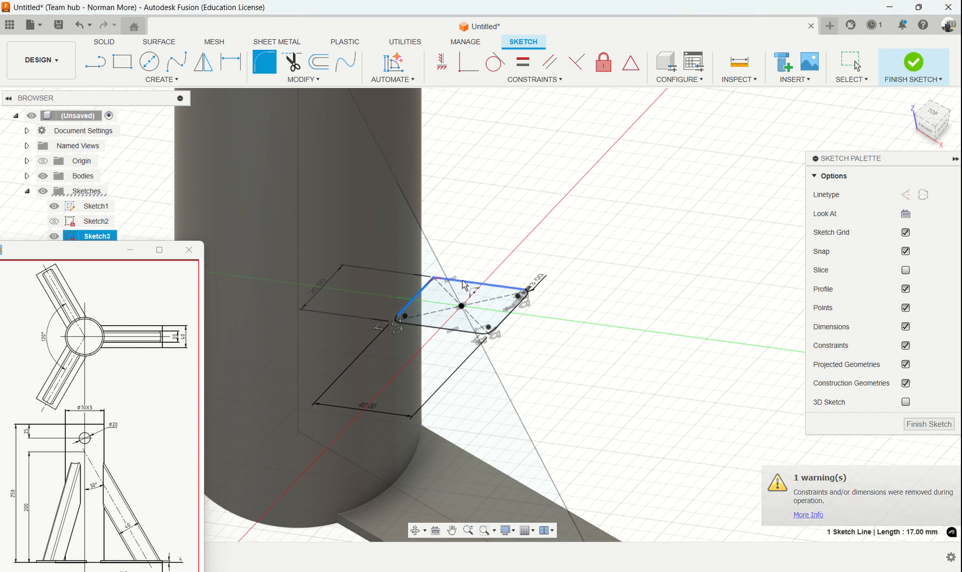
pyautogui.click(459, 281)
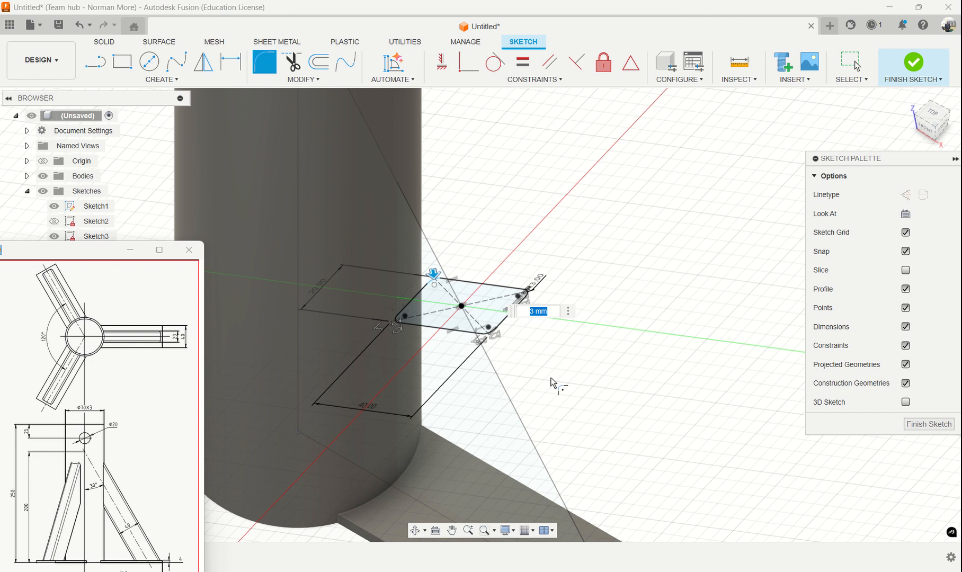
pyautogui.press('Return')
pyautogui.press('Escape')
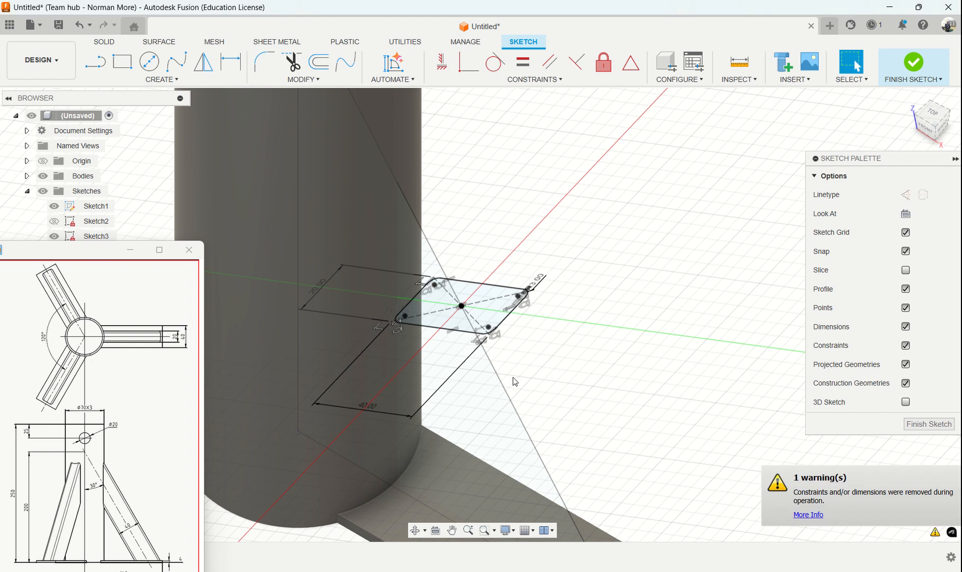
# Step: Offset the rounded rectangle inward by 2 mm to form the brace's wall thickness
pyautogui.click(320, 63)
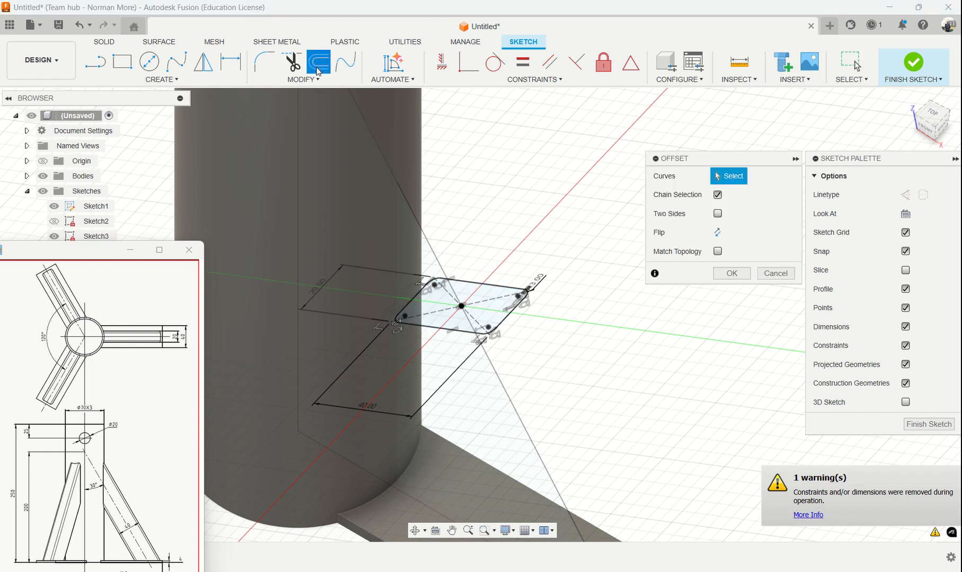
pyautogui.click(511, 312)
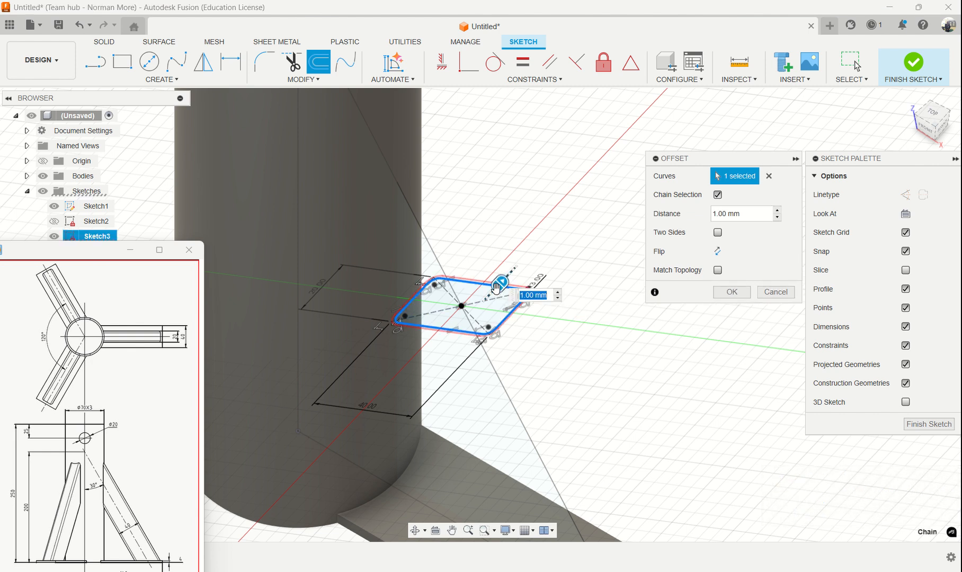
pyautogui.click(742, 214)
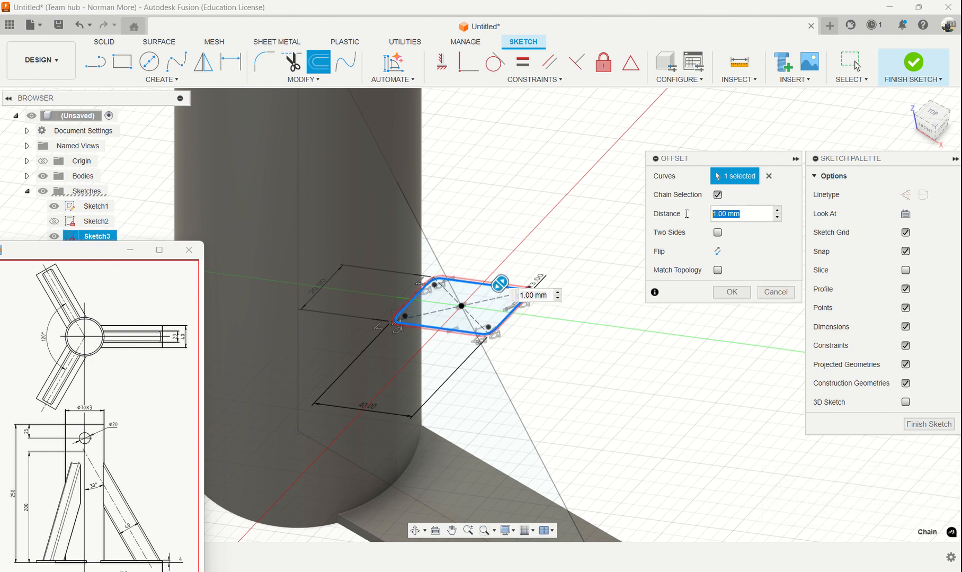
pyautogui.write('-2')
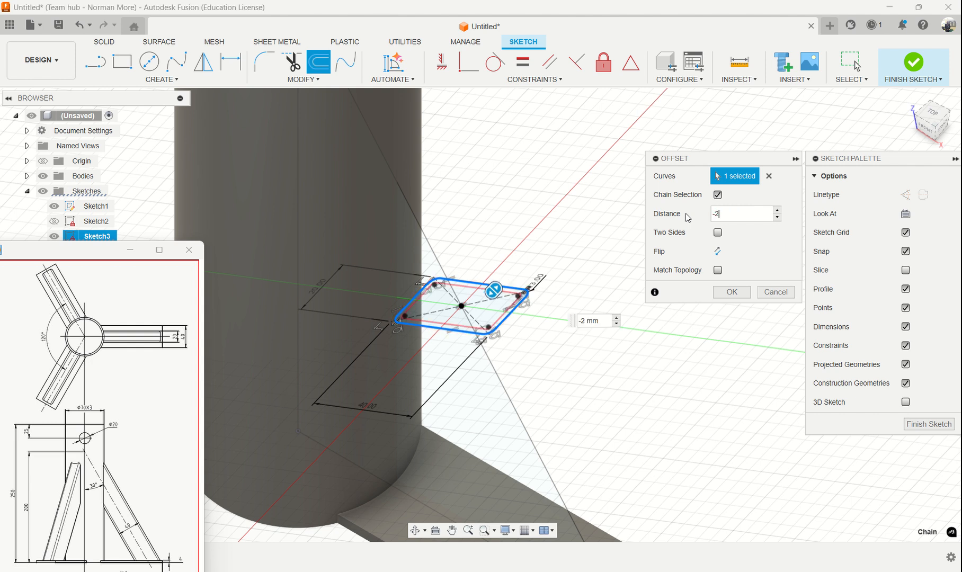
pyautogui.click(739, 293)
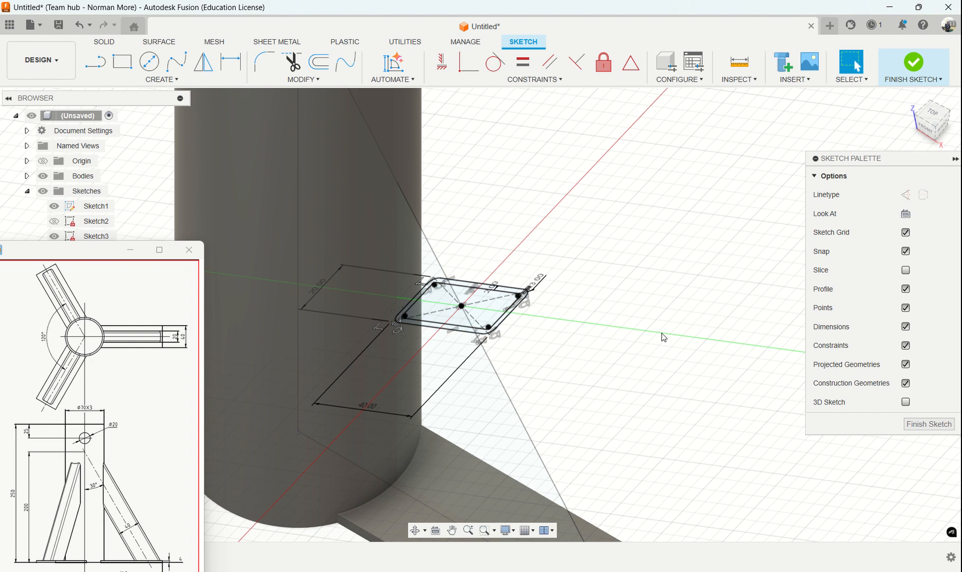
# Step: Extrude the hollow wall profile between the two rounded rectangles, with the direction set to Two Sides
pyautogui.keyDown('shift'); pyautogui.moveTo(622, 356); pyautogui.dragTo(634, 334, button='middle'); pyautogui.keyUp('shift')
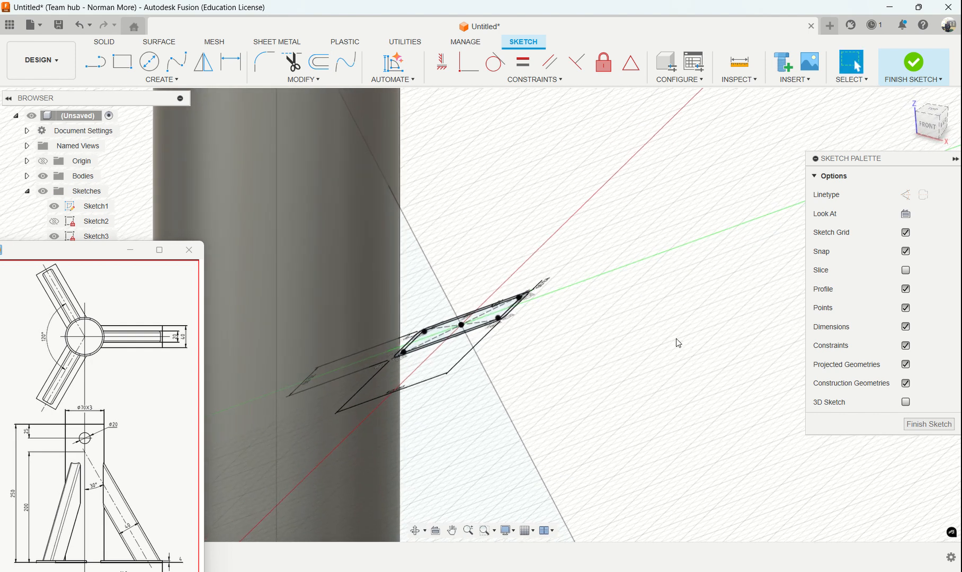
pyautogui.scroll(-4, 662, 374)
pyautogui.moveTo(651, 383); pyautogui.dragTo(645, 385, button='middle')
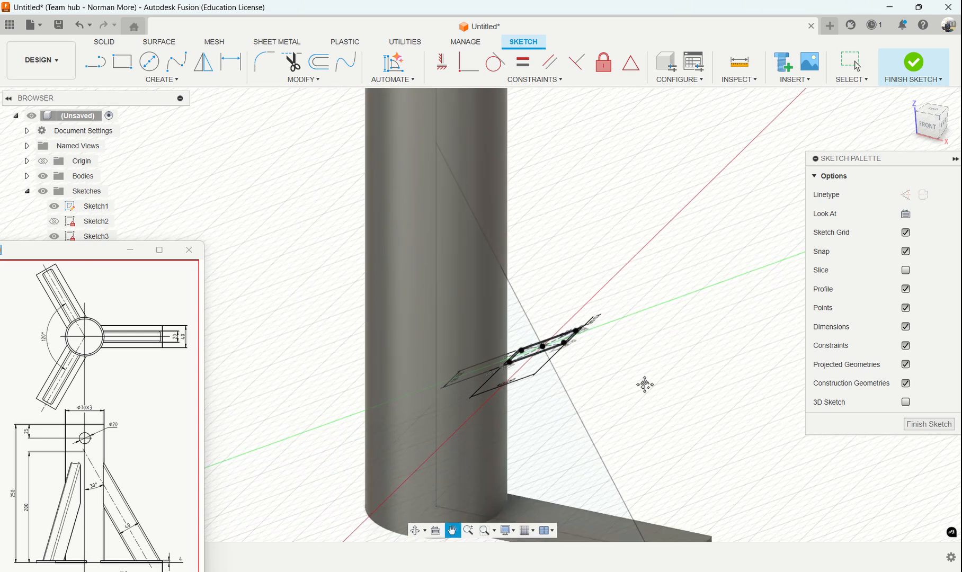
pyautogui.scroll(-2, 643, 378)
pyautogui.scroll(4, 635, 381)
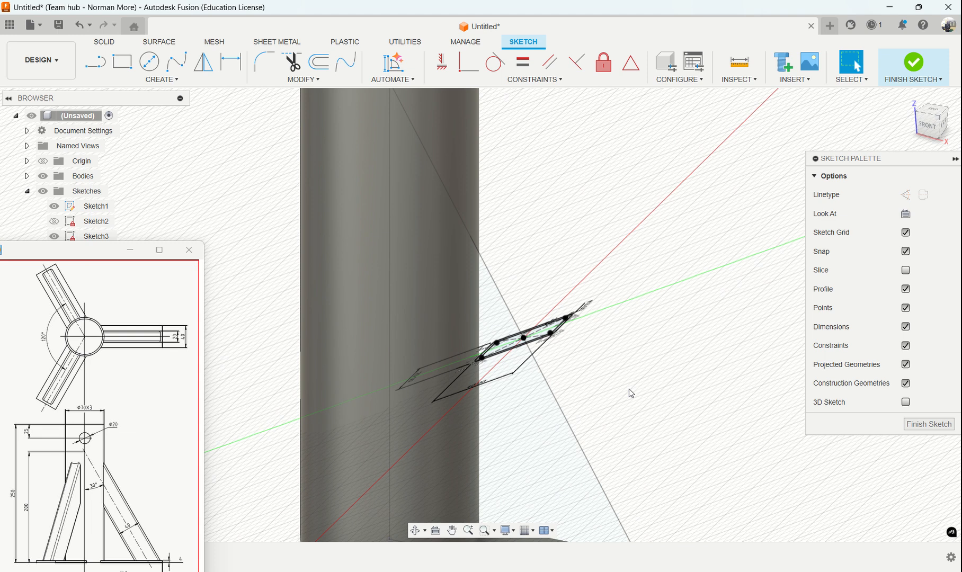
pyautogui.press('e')
pyautogui.scroll(3, 551, 367)
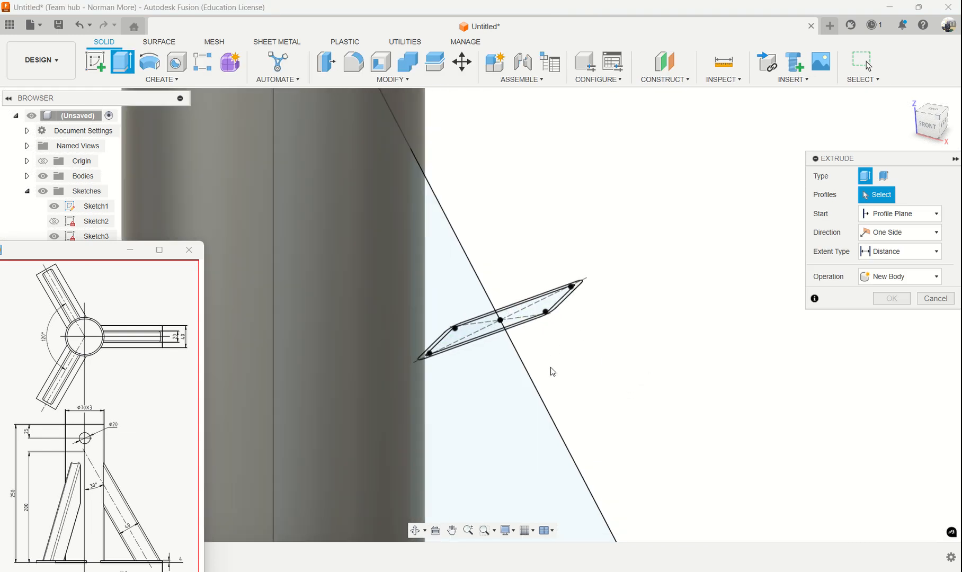
pyautogui.scroll(1, 550, 367)
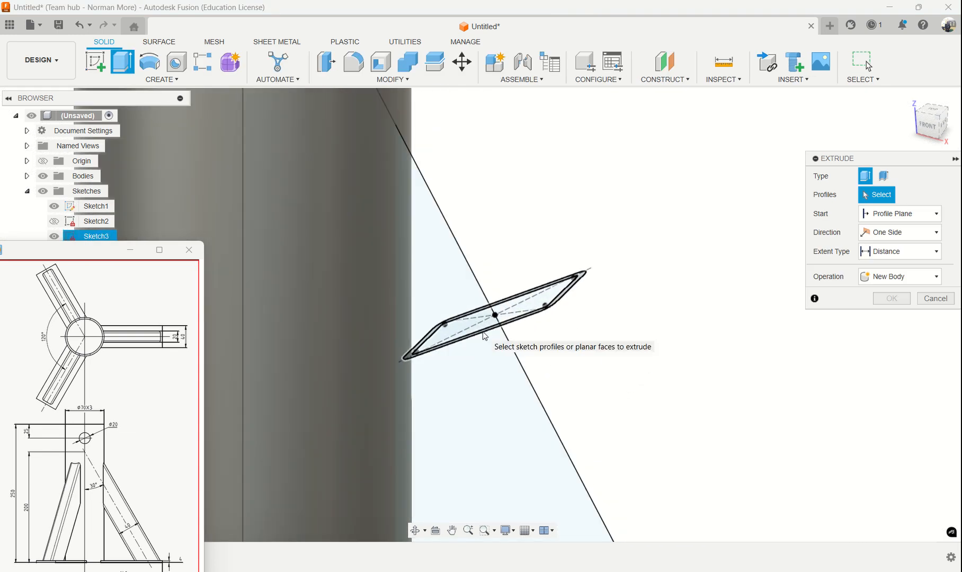
pyautogui.click(493, 318)
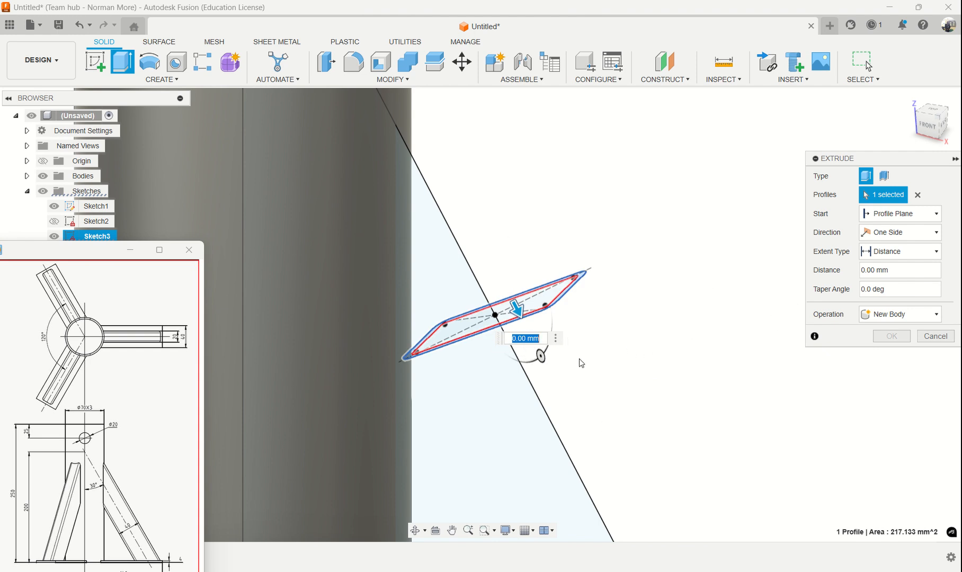
pyautogui.scroll(-2, 599, 358)
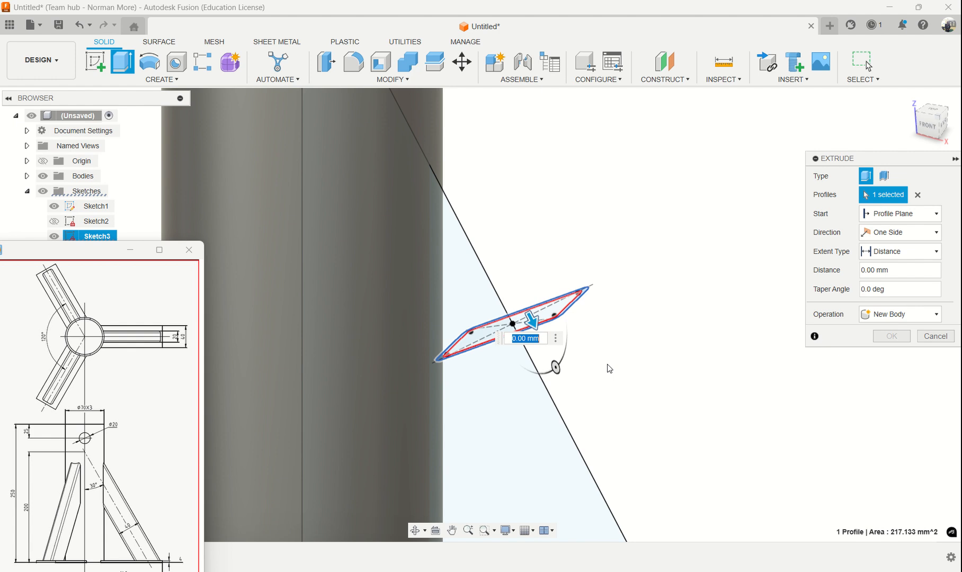
pyautogui.click(910, 236)
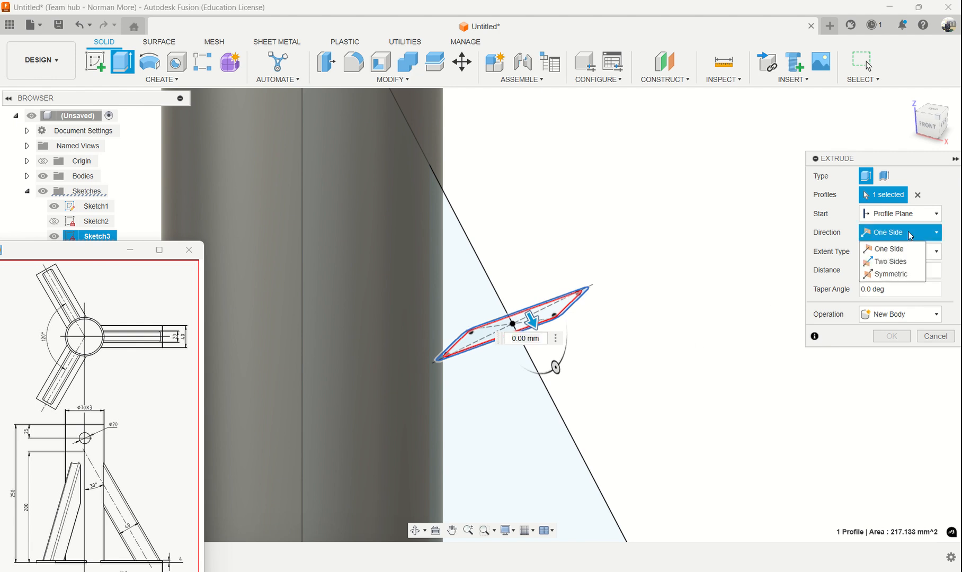
pyautogui.click(890, 262)
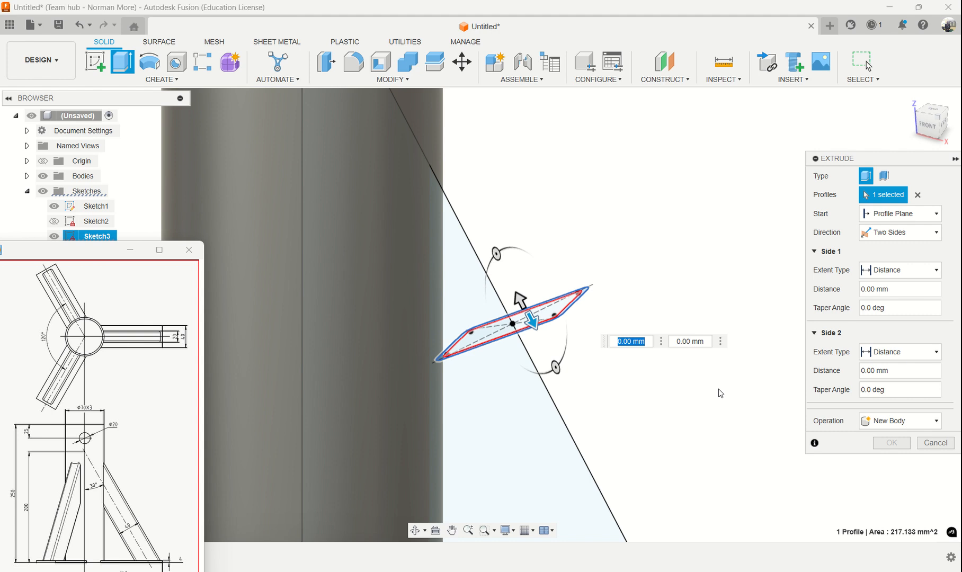
# Step: Set side 1 of the brace extrusion to To Object, ending at the foot plate's upper face
pyautogui.moveTo(658, 413); pyautogui.dragTo(681, 394, button='middle')
pyautogui.keyDown('shift'); pyautogui.moveTo(727, 463); pyautogui.dragTo(724, 458, button='middle'); pyautogui.keyUp('shift')
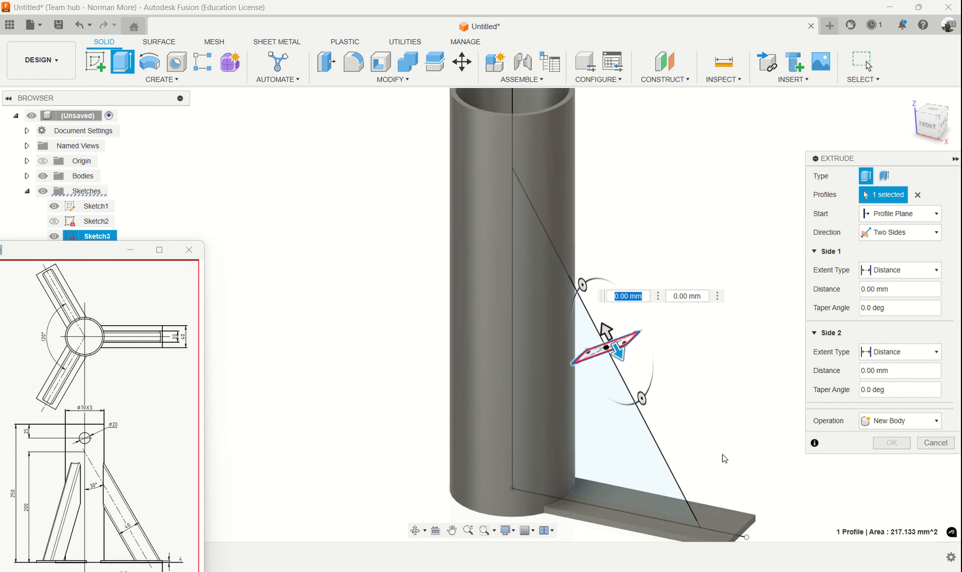
pyautogui.click(901, 271)
pyautogui.click(893, 299)
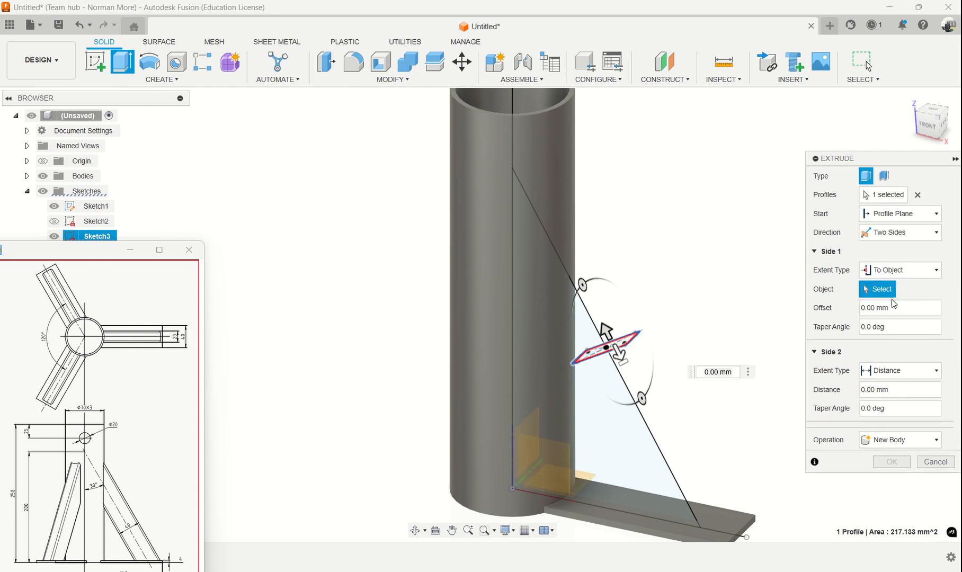
pyautogui.click(725, 522)
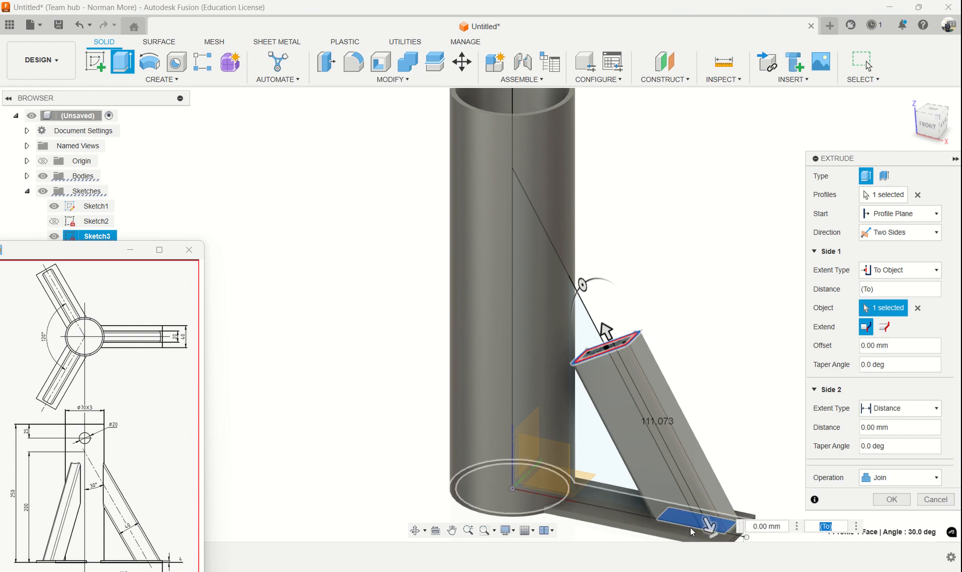
# Step: Set side 2 to To Object, ending at the tube's outer face, and complete the brace extrusion as a Join
pyautogui.click(903, 407)
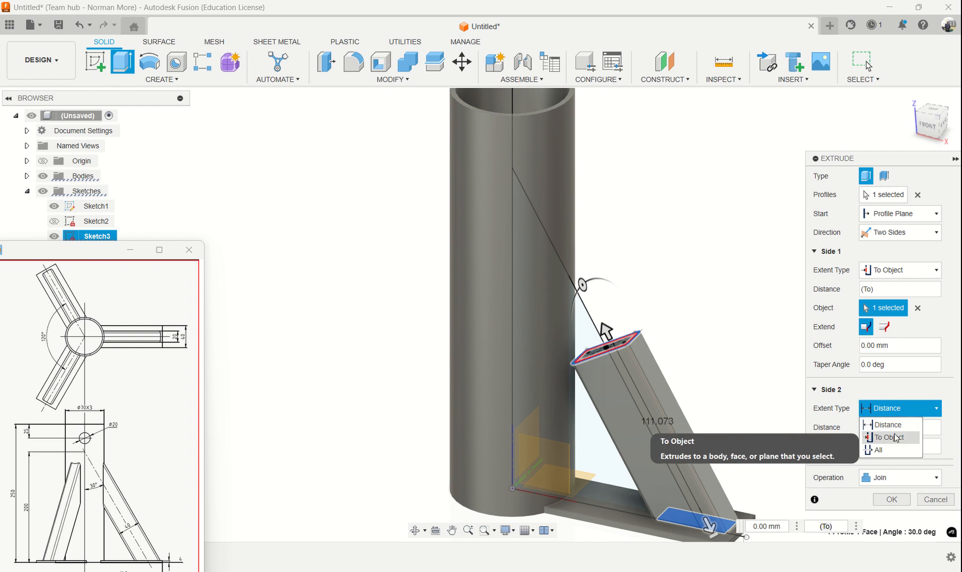
pyautogui.click(894, 437)
pyautogui.click(552, 206)
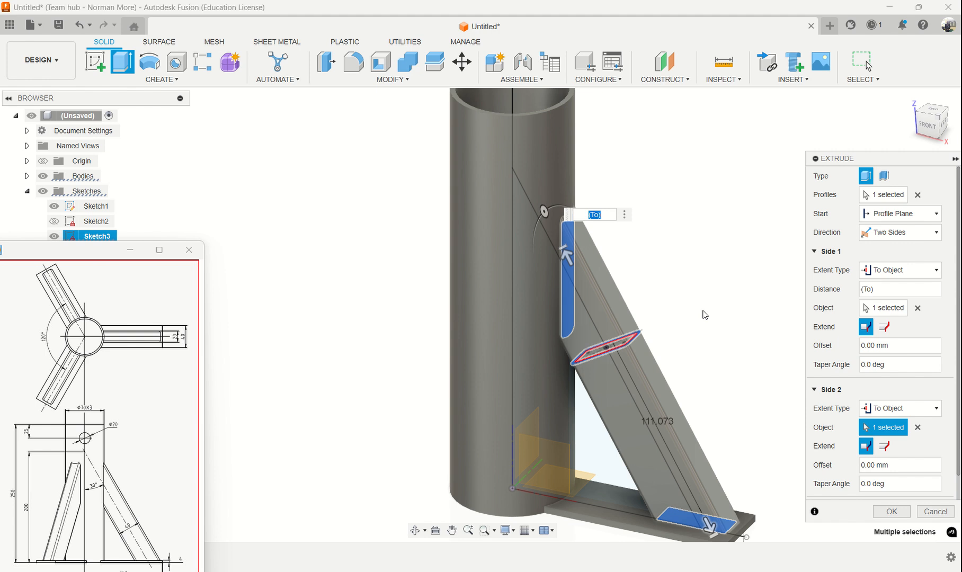
pyautogui.moveTo(702, 303)
pyautogui.keyDown('shift'); pyautogui.mouseDown(button='middle')
pyautogui.moveTo(702, 381)
pyautogui.moveTo(695, 236)
pyautogui.moveTo(697, 310)
pyautogui.mouseUp(button='middle'); pyautogui.keyUp('shift')
pyautogui.click(892, 511)
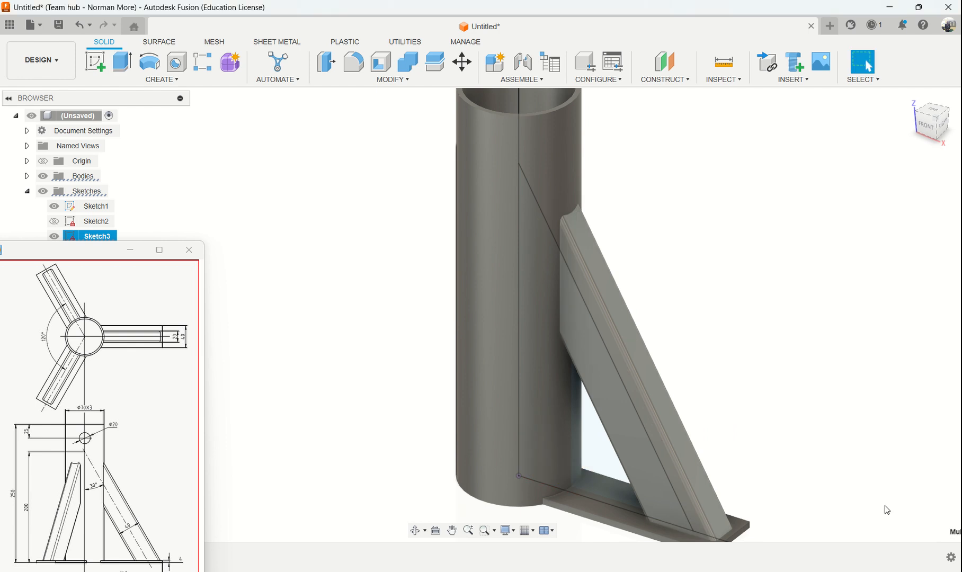
# Step: Fillet the brace's outer faces with a 3 mm radius to round its joints with the tube and foot plate
pyautogui.keyDown('shift'); pyautogui.moveTo(745, 424); pyautogui.dragTo(723, 409, button='middle'); pyautogui.keyUp('shift')
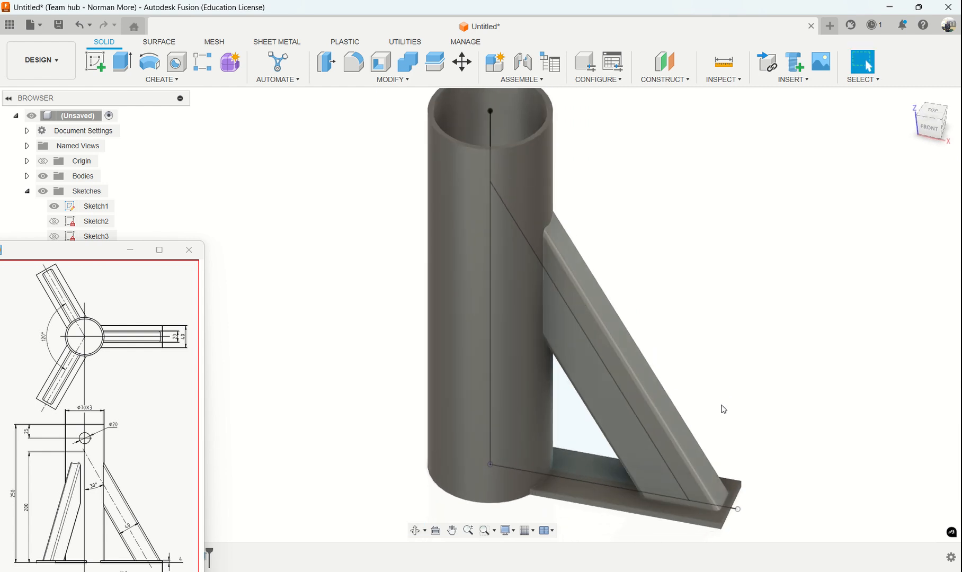
pyautogui.scroll(-3, 723, 409)
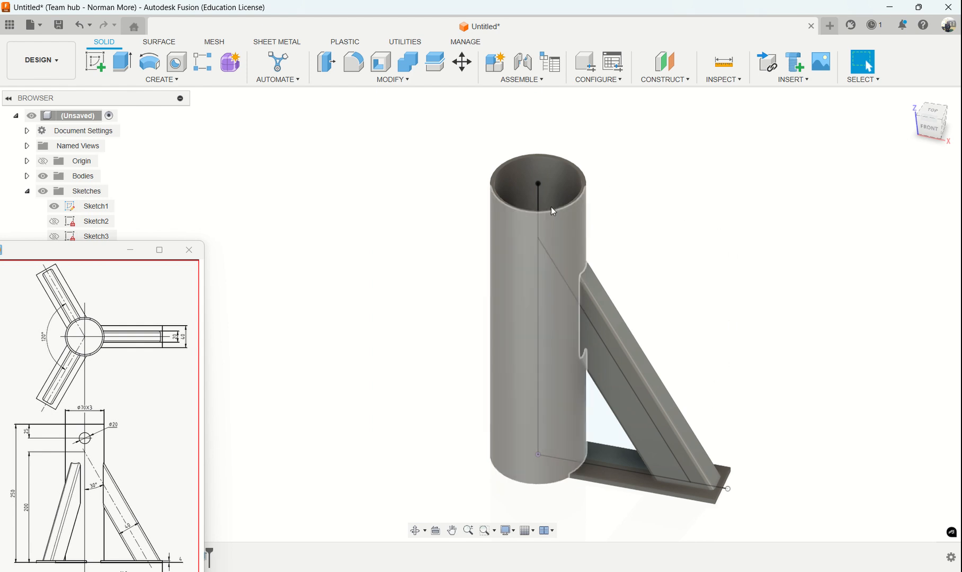
pyautogui.click(353, 63)
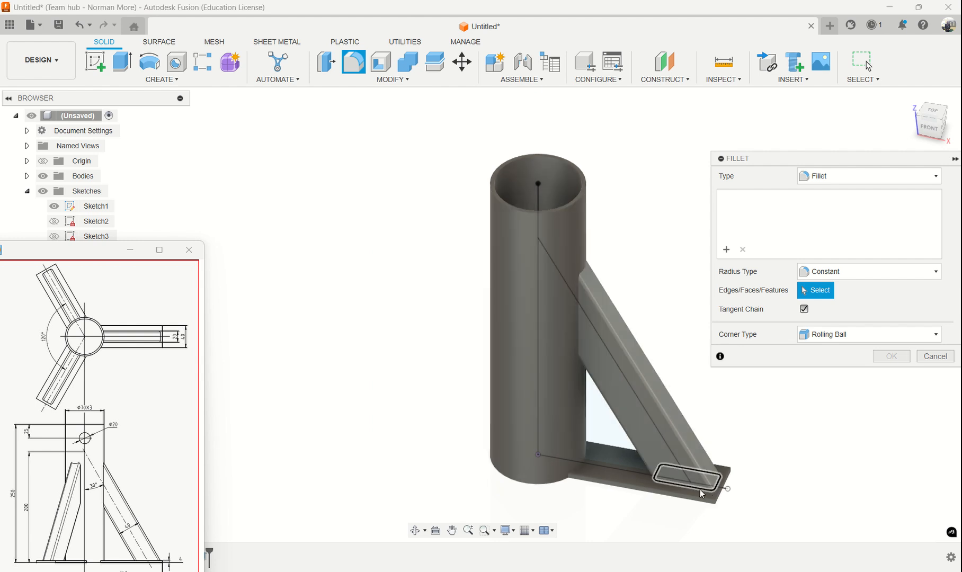
pyautogui.click(640, 406)
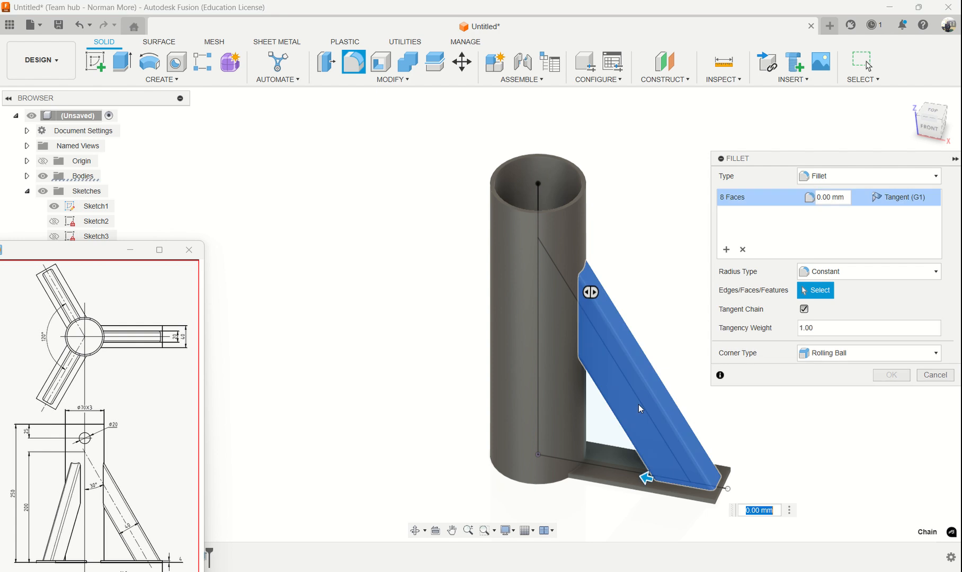
pyautogui.click(843, 203)
pyautogui.write('3')
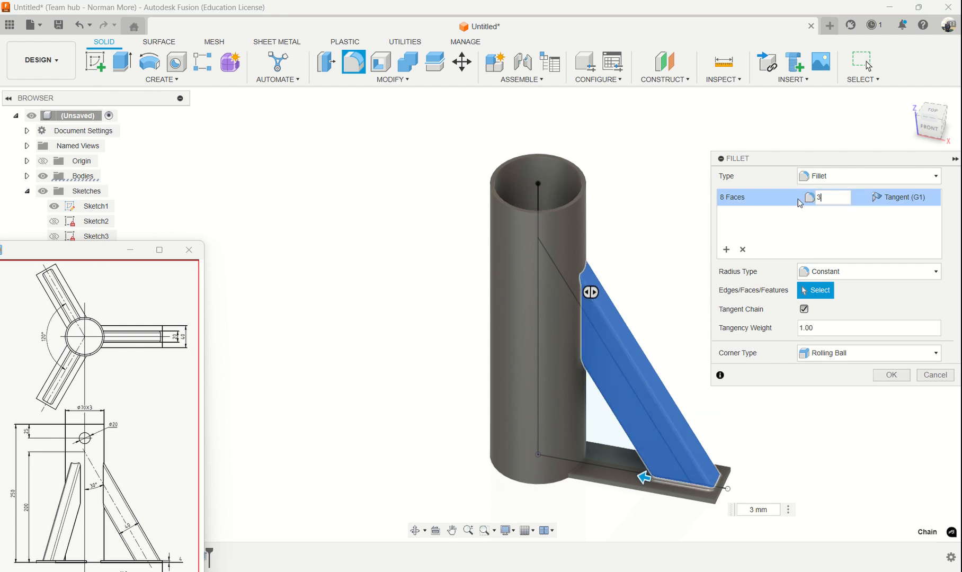
pyautogui.click(891, 375)
# Step: Fillet the curved edge where the foot plate's upper face meets the tube with a 3 mm radius
pyautogui.moveTo(730, 381)
pyautogui.keyDown('shift'); pyautogui.mouseDown(button='middle')
pyautogui.moveTo(691, 373)
pyautogui.moveTo(694, 356)
pyautogui.moveTo(726, 365)
pyautogui.mouseUp(button='middle'); pyautogui.keyUp('shift')
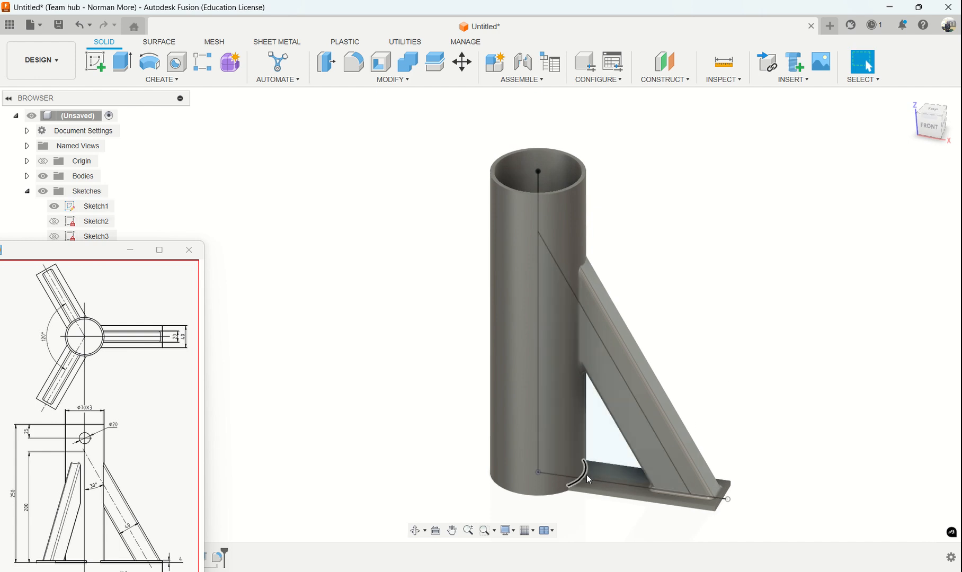
pyautogui.click(353, 62)
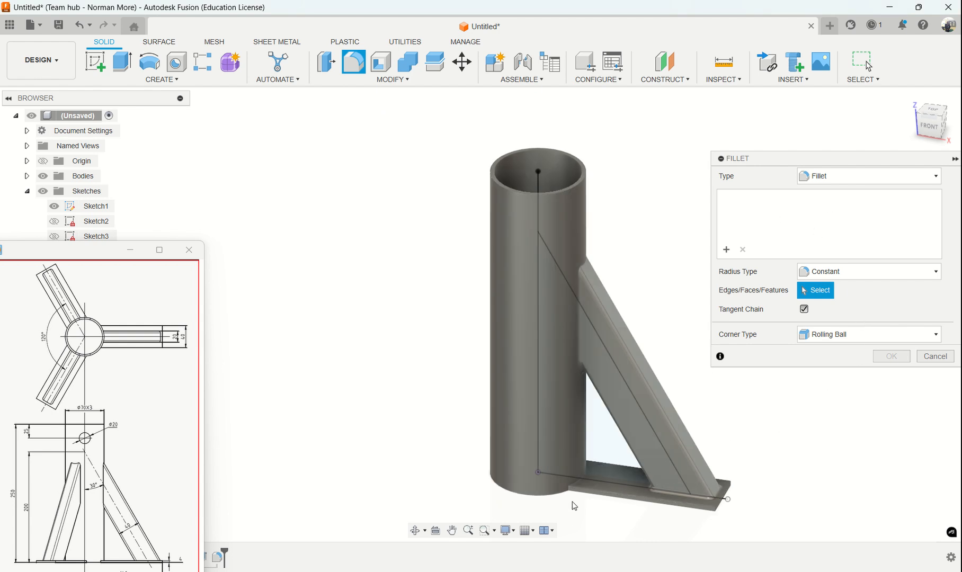
pyautogui.click(584, 475)
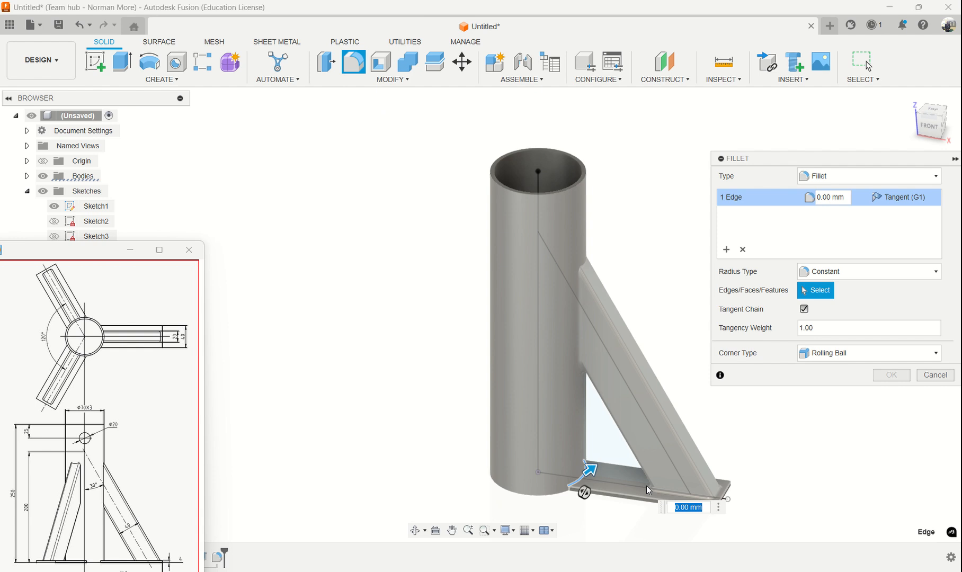
pyautogui.click(847, 196)
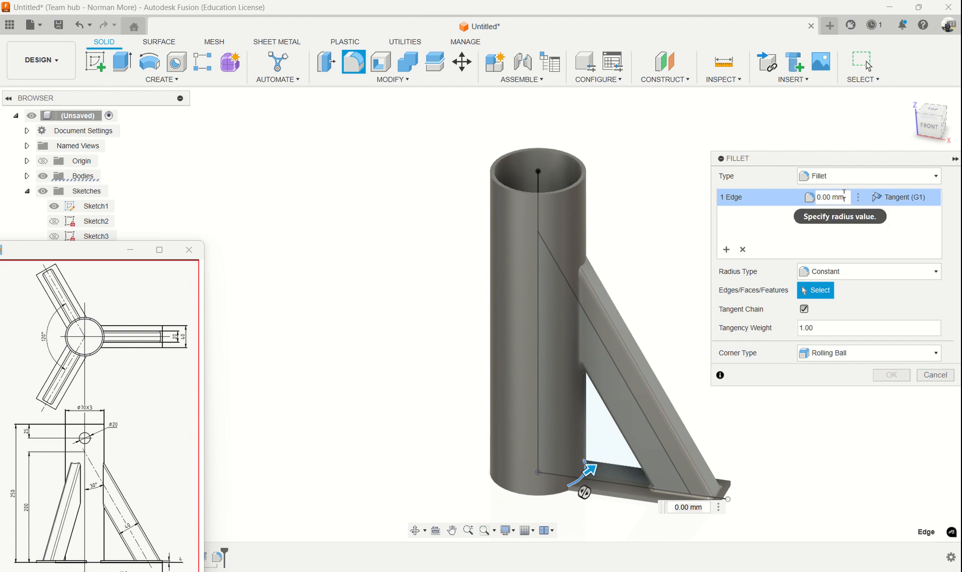
pyautogui.moveTo(844, 196); pyautogui.dragTo(807, 197)
pyautogui.write('5')
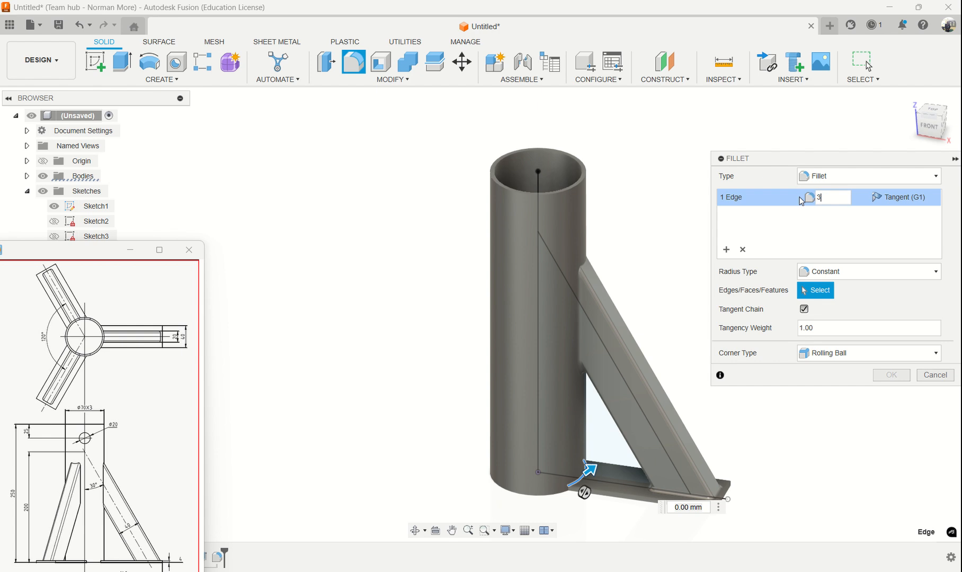
pyautogui.click(891, 376)
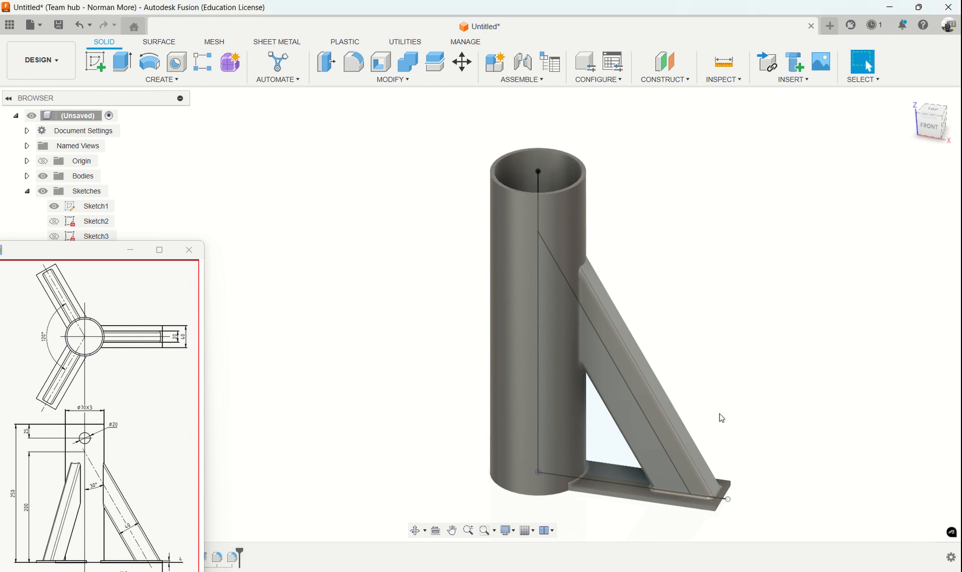
# Step: Move the reference drawing window beside the model so the whole drawing is visible without covering the browser tree
pyautogui.moveTo(717, 413)
pyautogui.keyDown('shift'); pyautogui.mouseDown(button='middle')
pyautogui.moveTo(631, 395)
pyautogui.moveTo(679, 410)
pyautogui.moveTo(718, 400)
pyautogui.mouseUp(button='middle'); pyautogui.keyUp('shift')
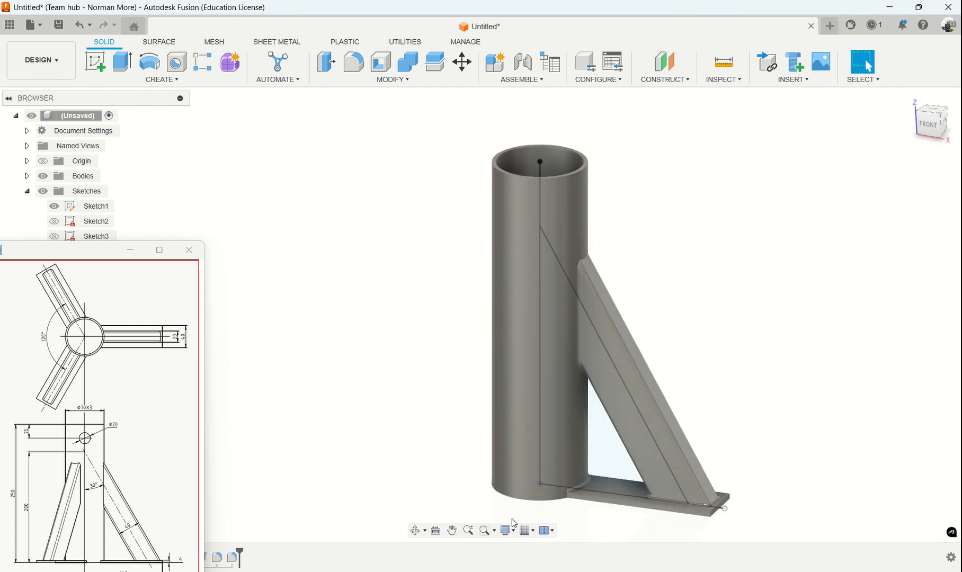
pyautogui.moveTo(96, 303)
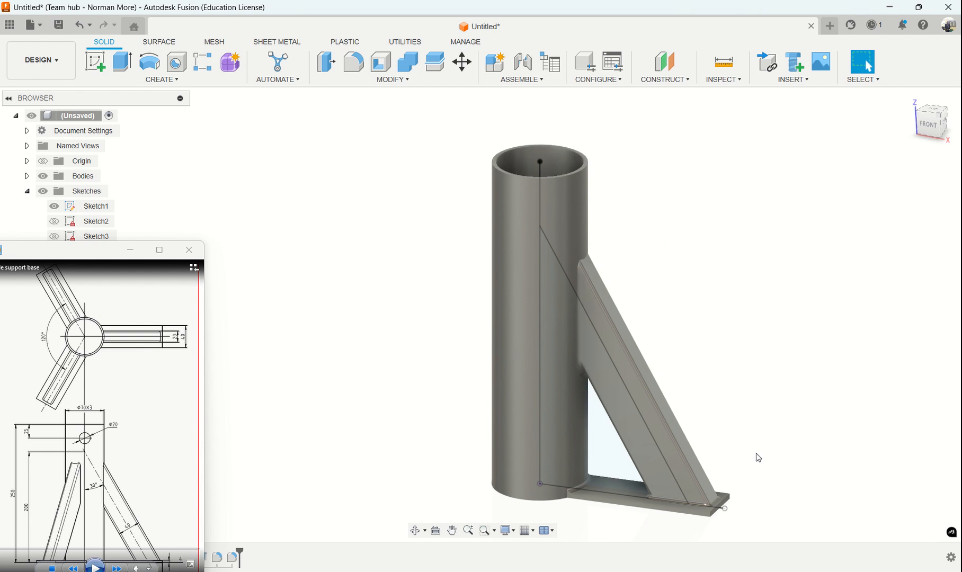
pyautogui.keyDown('shift'); pyautogui.moveTo(806, 412); pyautogui.dragTo(800, 442, button='middle'); pyautogui.keyUp('shift')
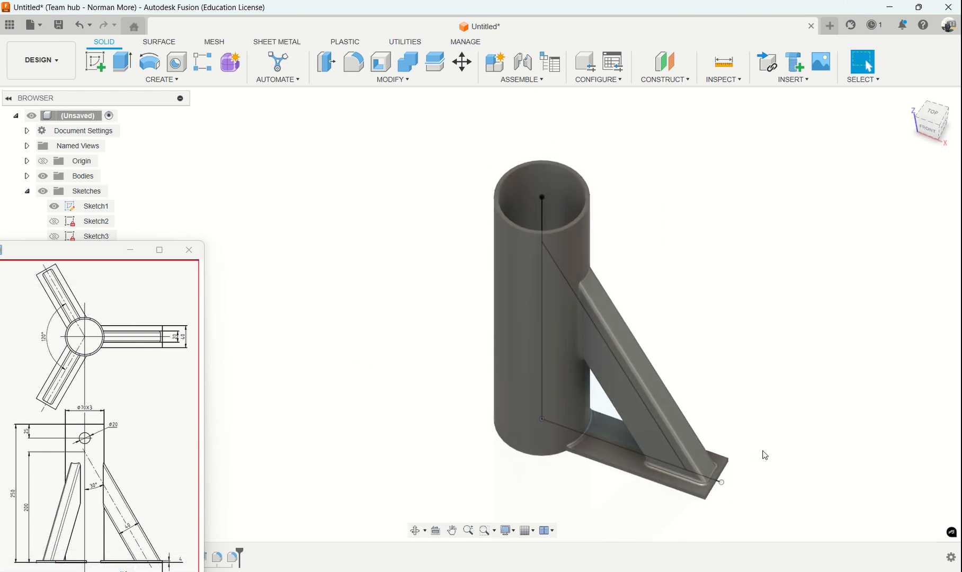
pyautogui.moveTo(136, 328)
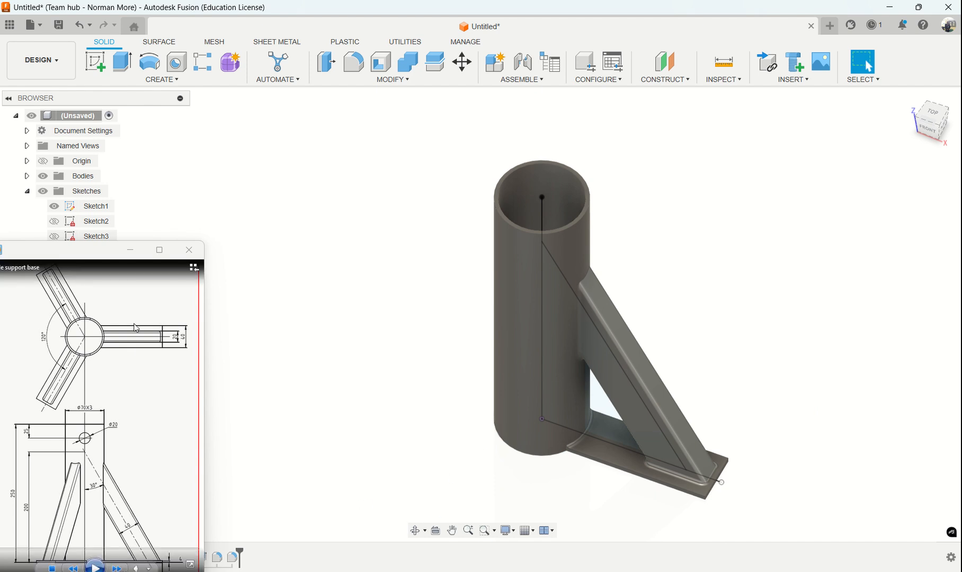
pyautogui.moveTo(105, 259); pyautogui.dragTo(284, 150)
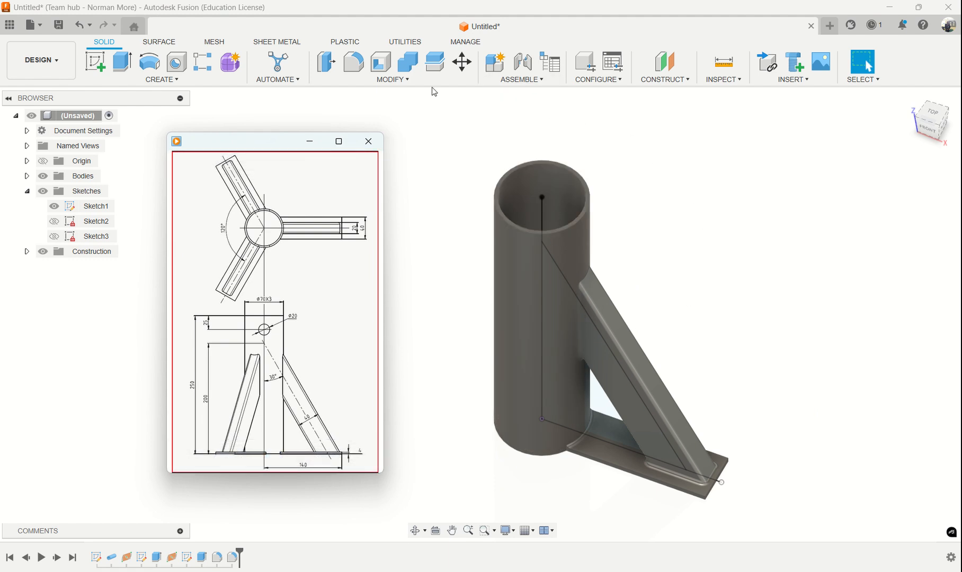
pyautogui.click(170, 80)
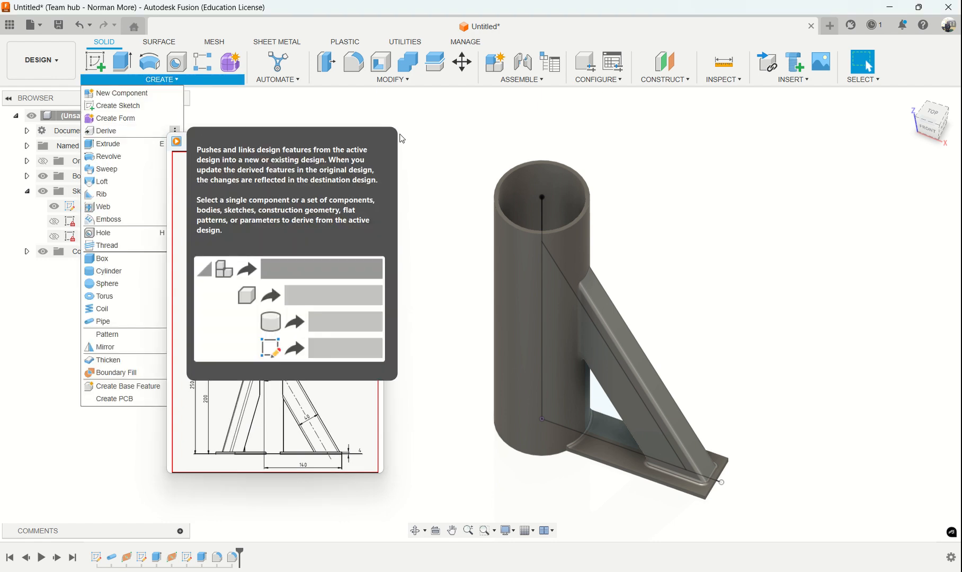
pyautogui.click(401, 138)
pyautogui.moveTo(247, 156); pyautogui.dragTo(203, 104)
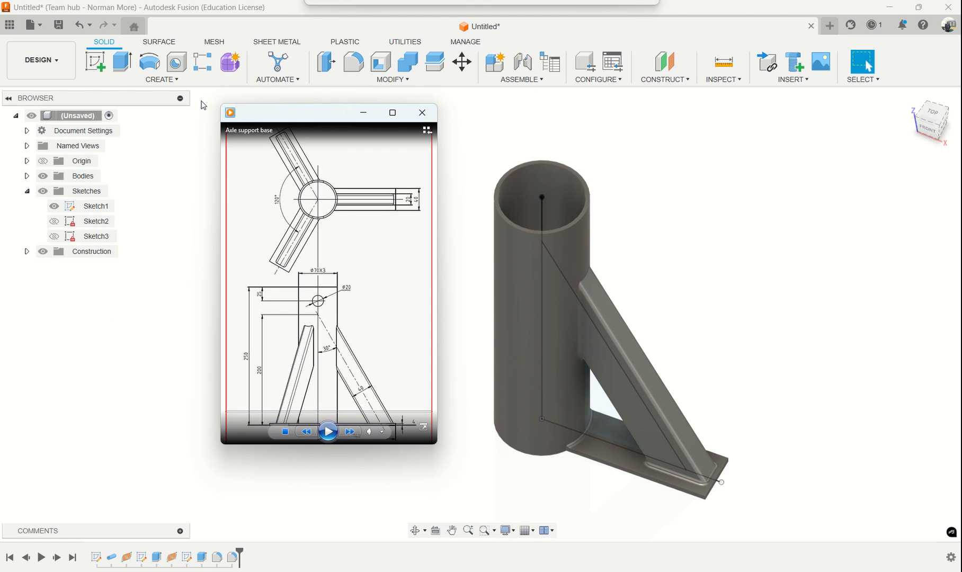
pyautogui.click(160, 80)
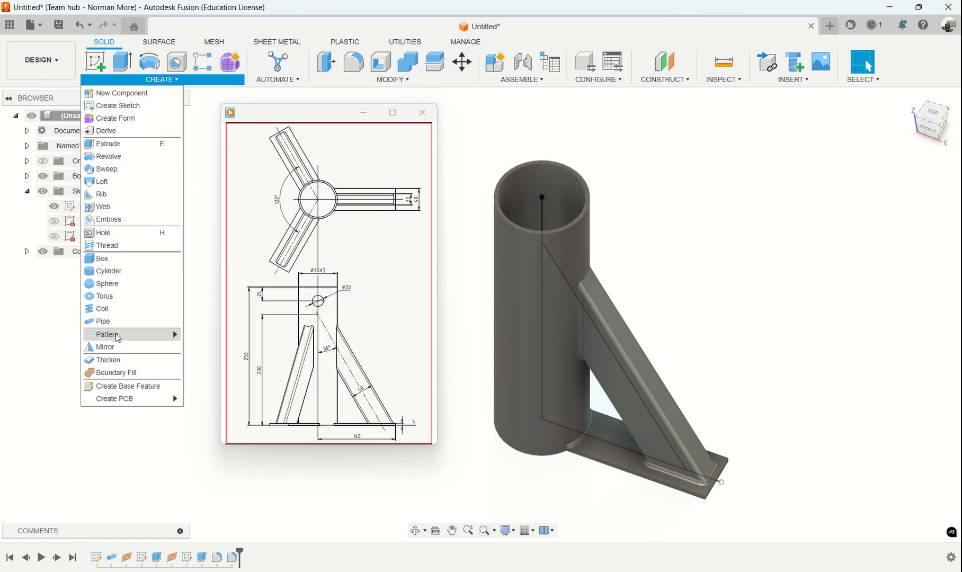
pyautogui.click(194, 350)
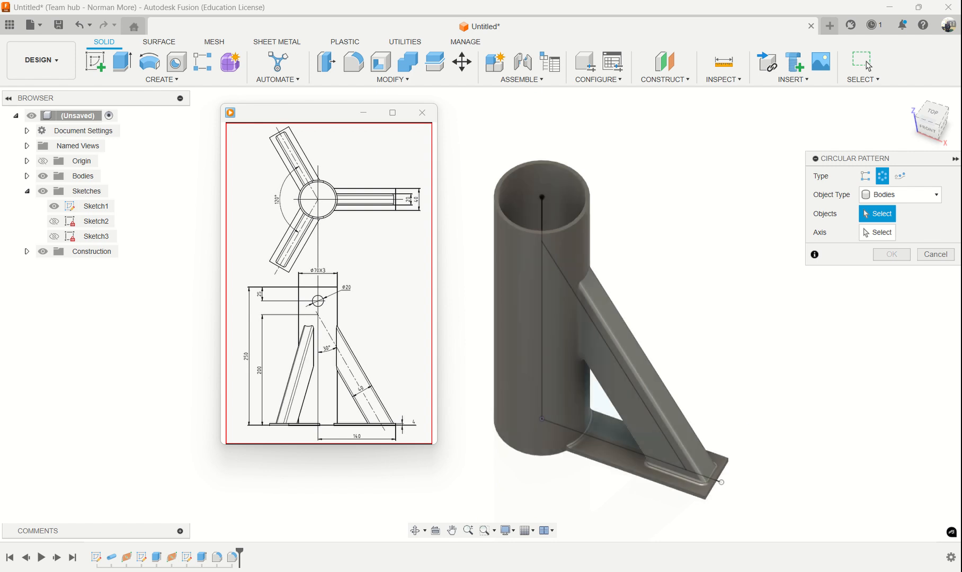
pyautogui.click(921, 195)
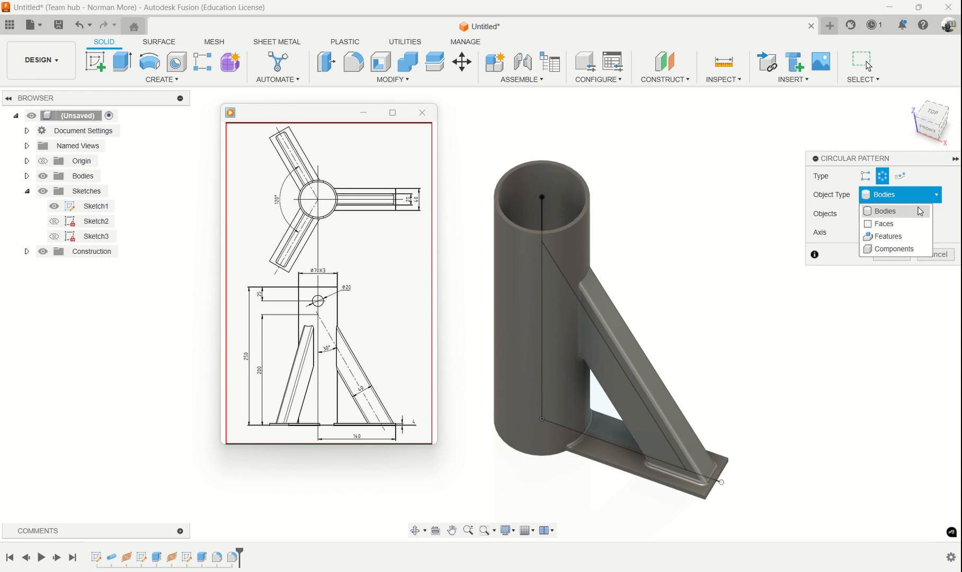
pyautogui.click(895, 249)
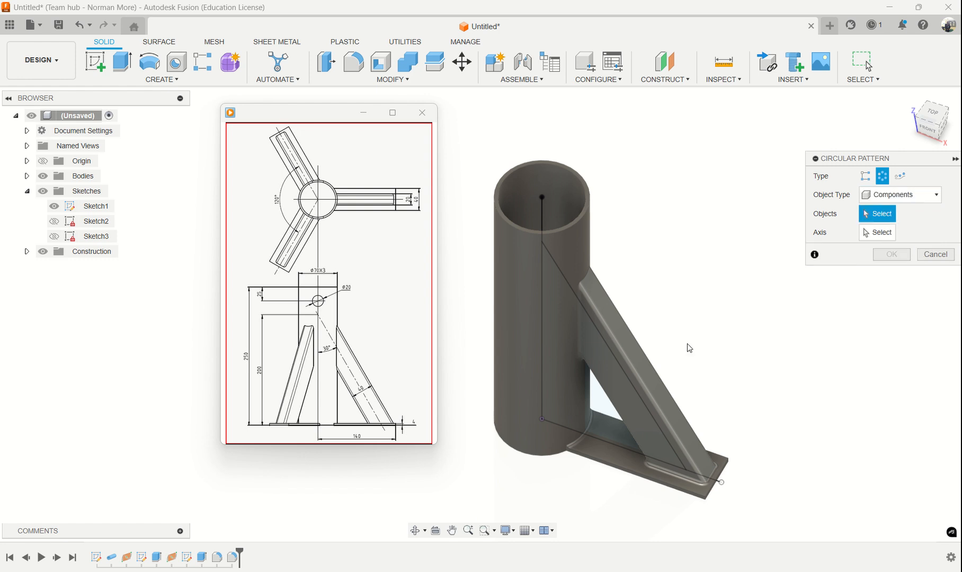
pyautogui.click(911, 194)
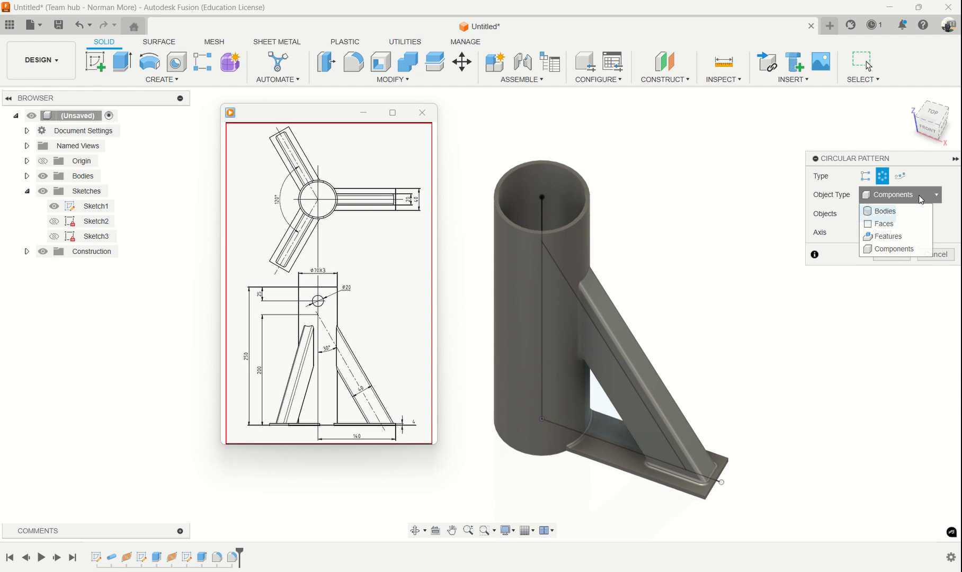
pyautogui.click(886, 211)
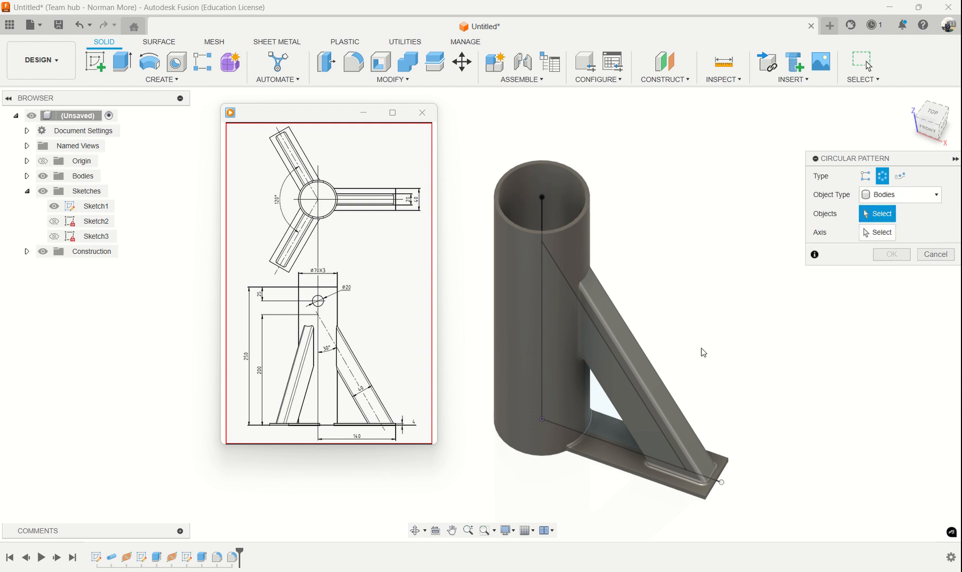
pyautogui.click(911, 195)
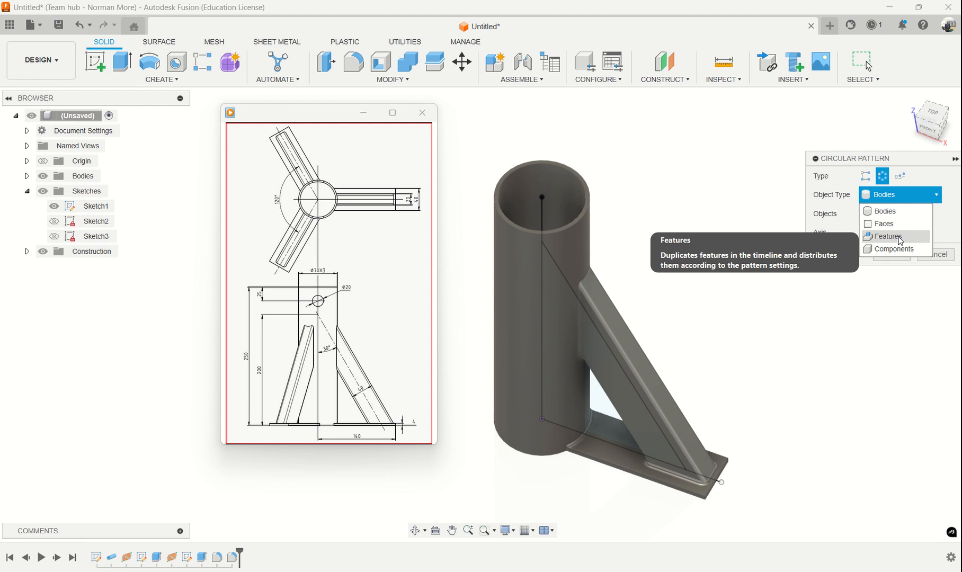
pyautogui.click(901, 239)
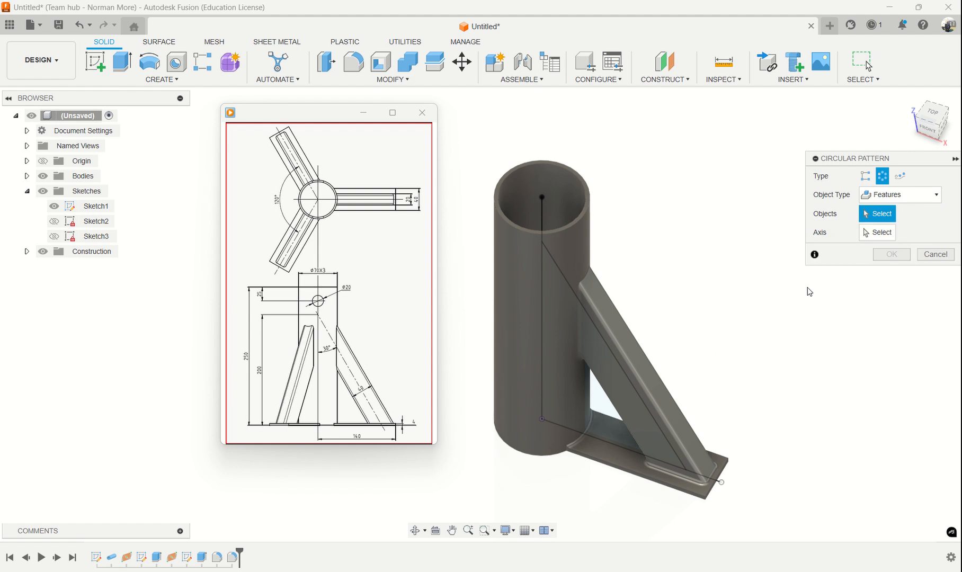
pyautogui.click(649, 383)
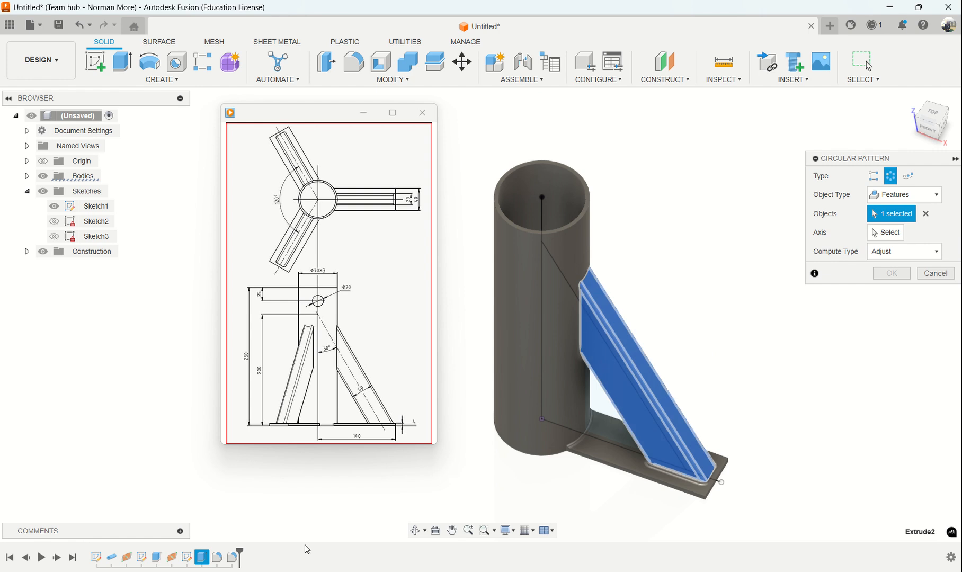
pyautogui.click(221, 563)
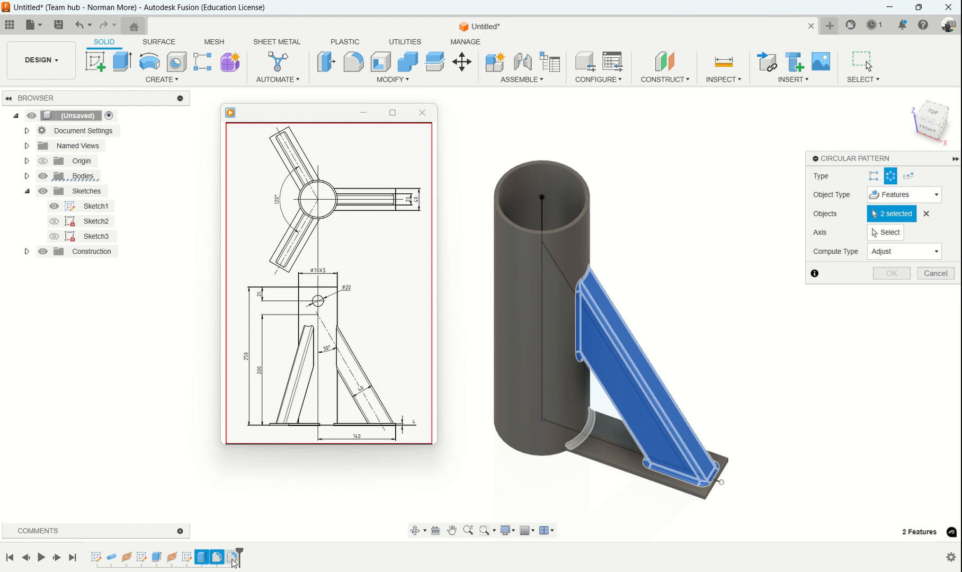
pyautogui.click(233, 561)
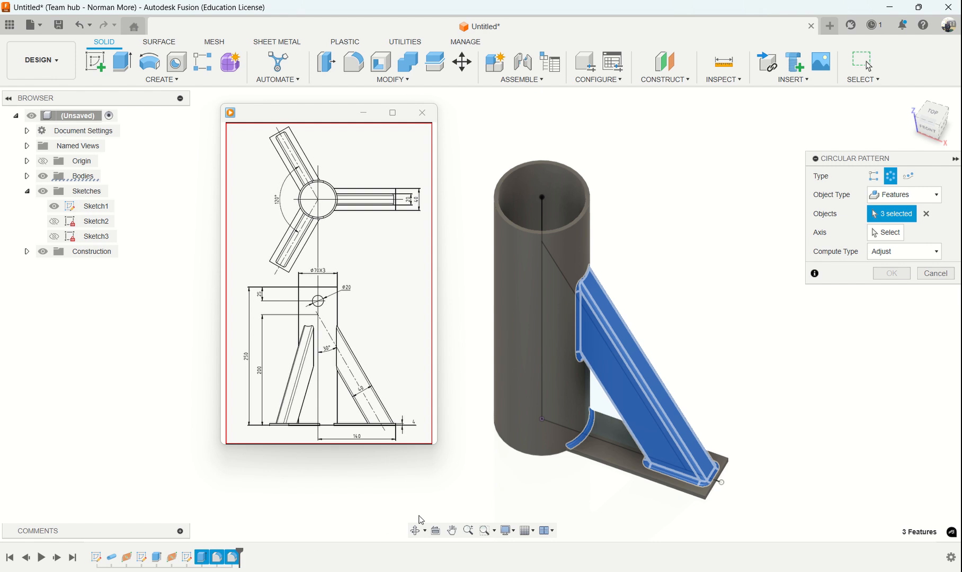
pyautogui.click(892, 237)
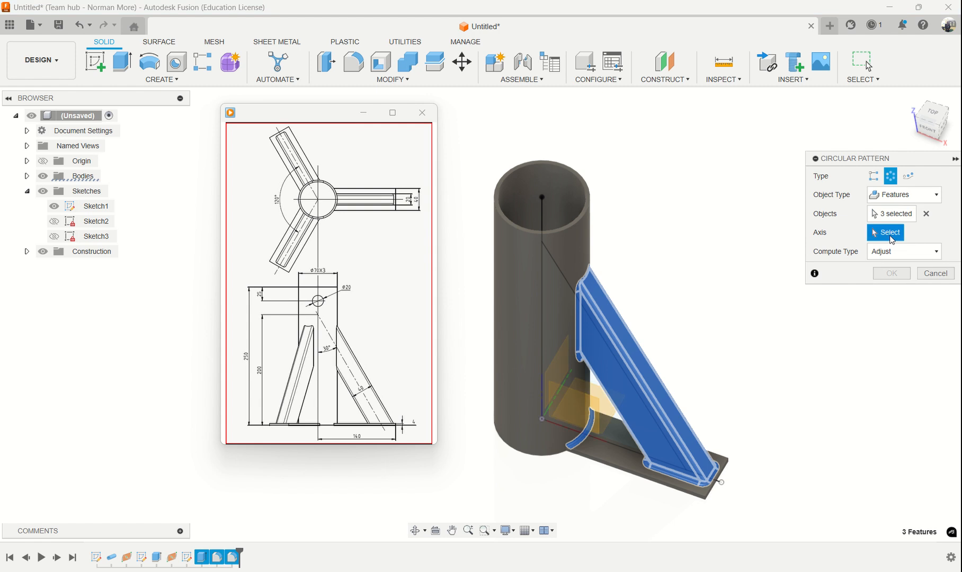
pyautogui.click(582, 222)
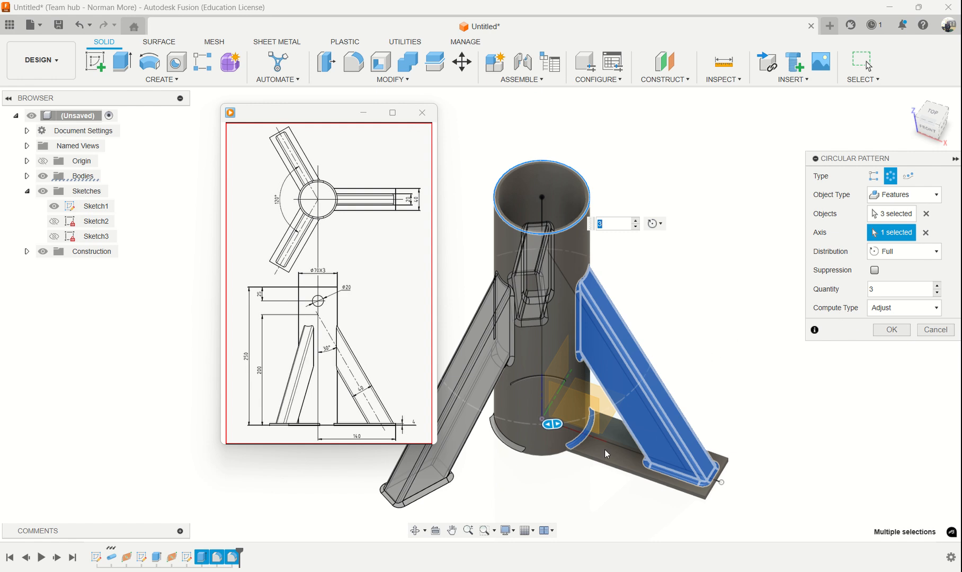
pyautogui.click(895, 215)
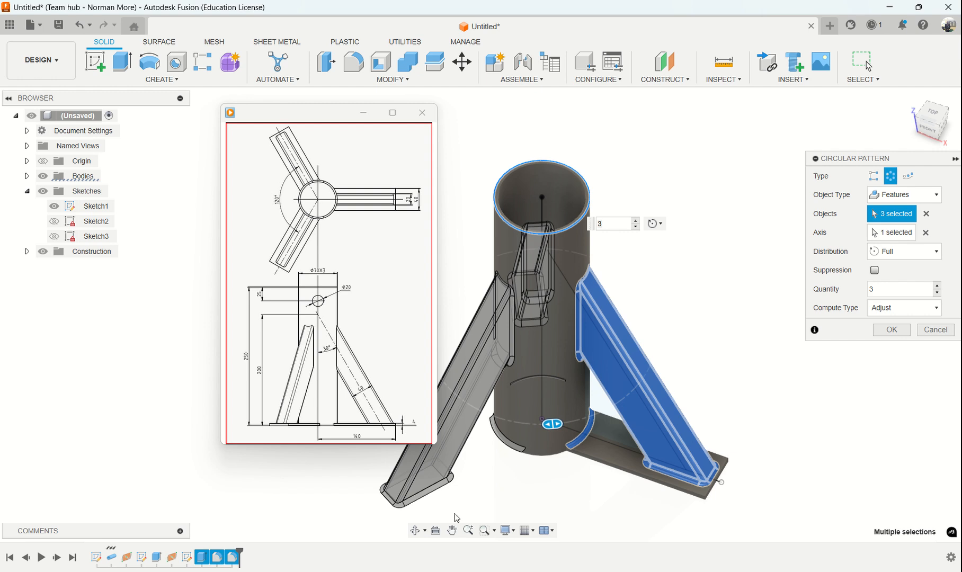
pyautogui.click(926, 213)
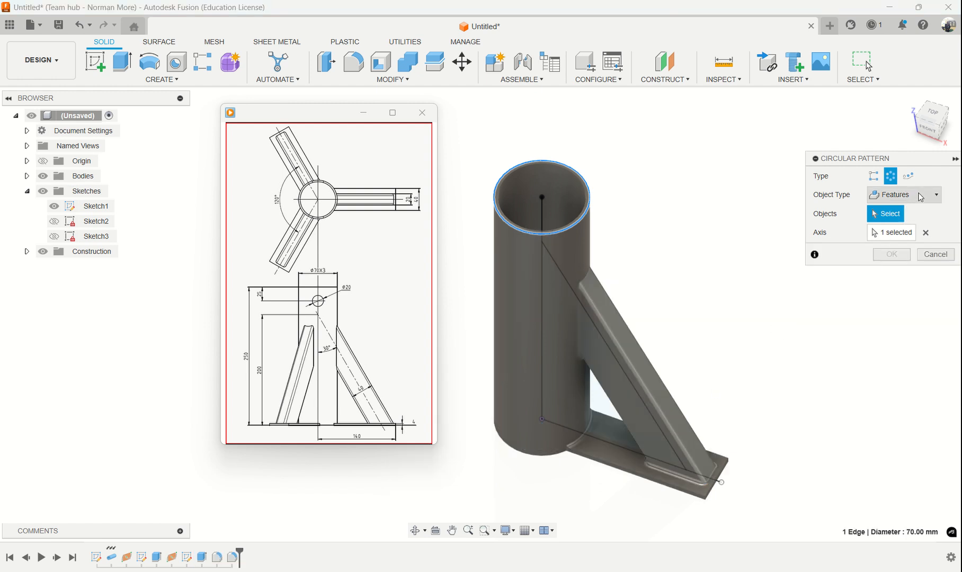
pyautogui.click(616, 459)
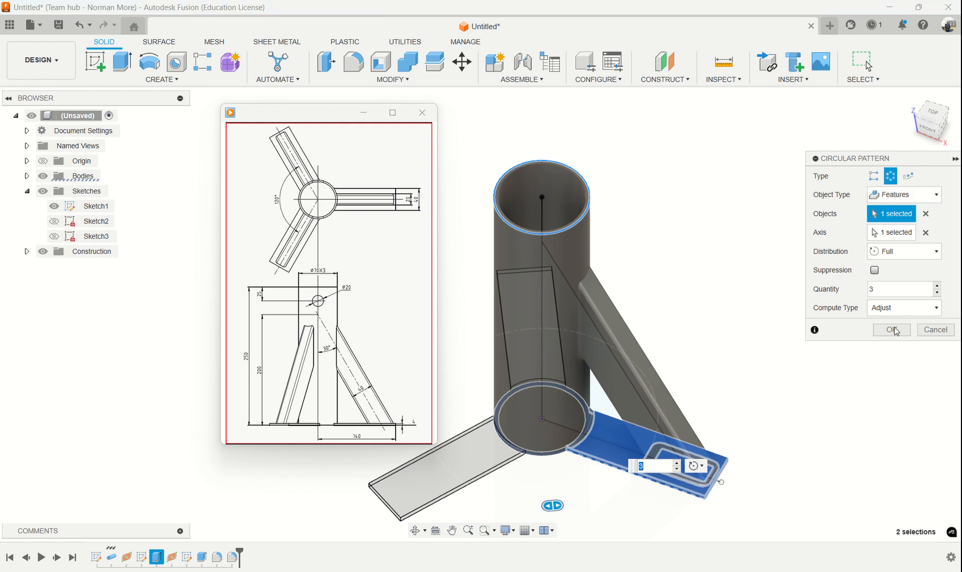
pyautogui.click(935, 330)
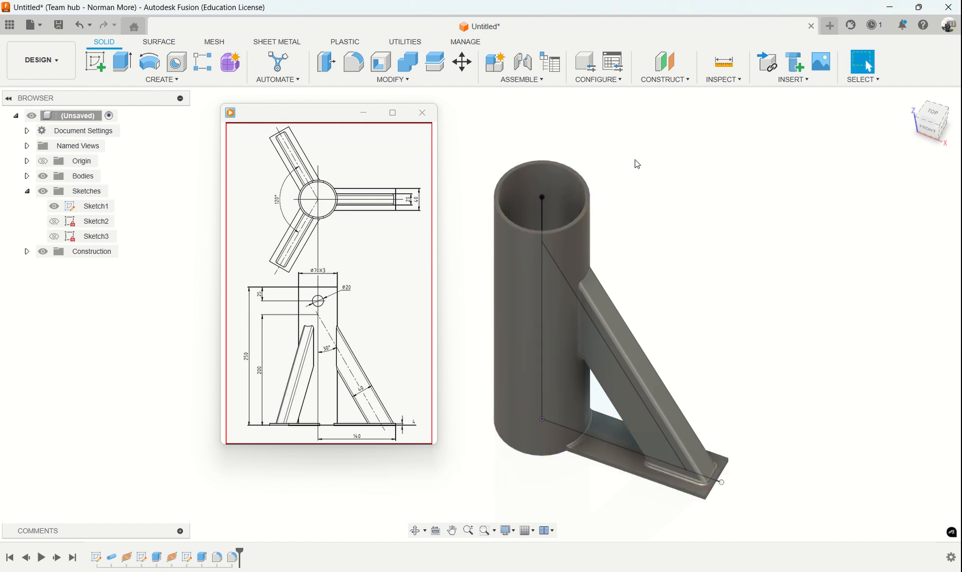
# Step: Set up a circular pattern of Features with the brace extrusion, both fillets and the foot plate extrusion as its objects
pyautogui.click(162, 80)
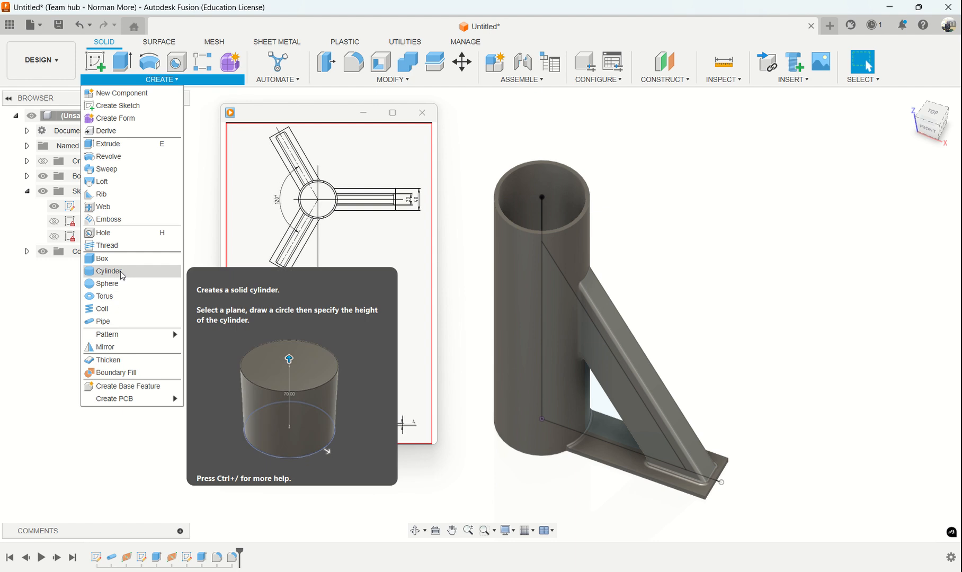
pyautogui.moveTo(126, 338)
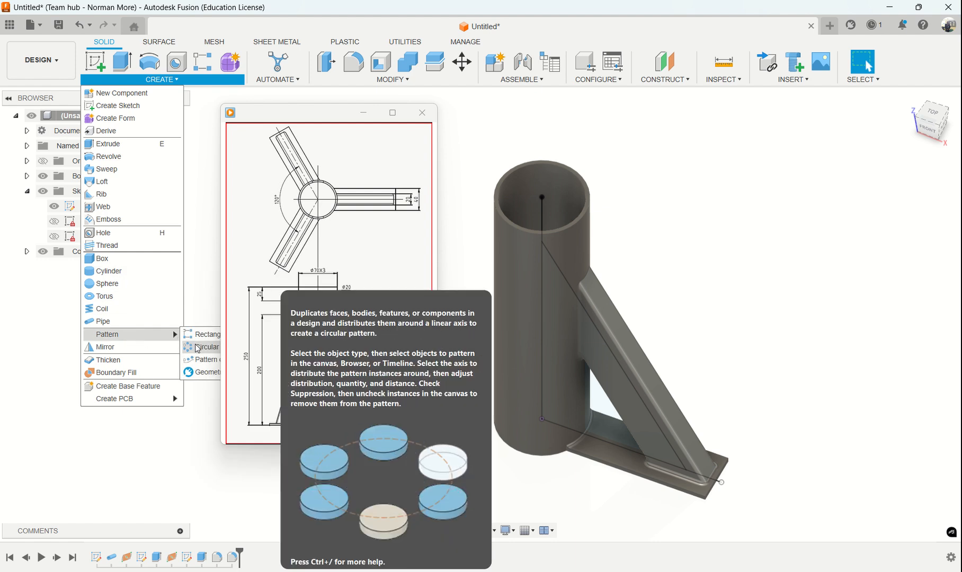
pyautogui.click(199, 347)
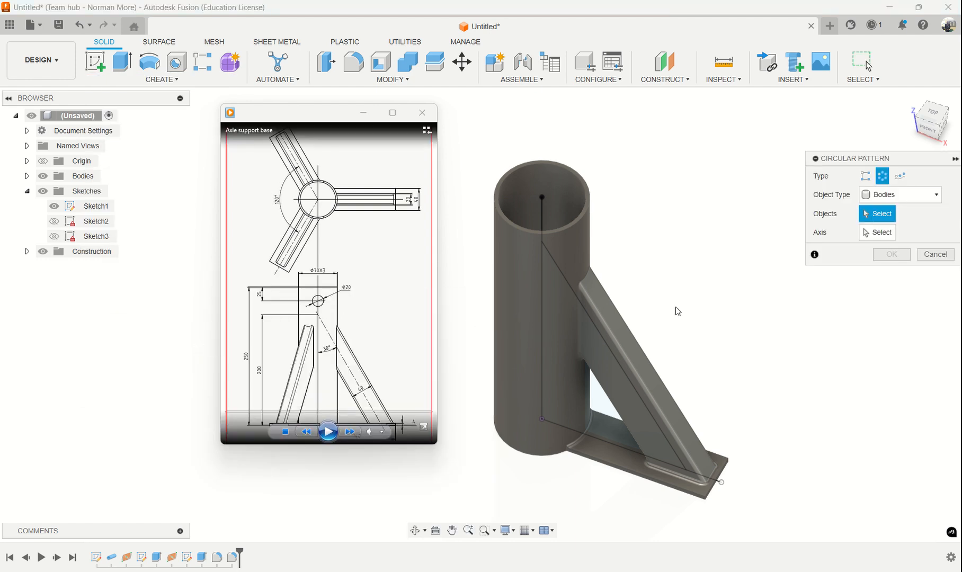
pyautogui.click(920, 195)
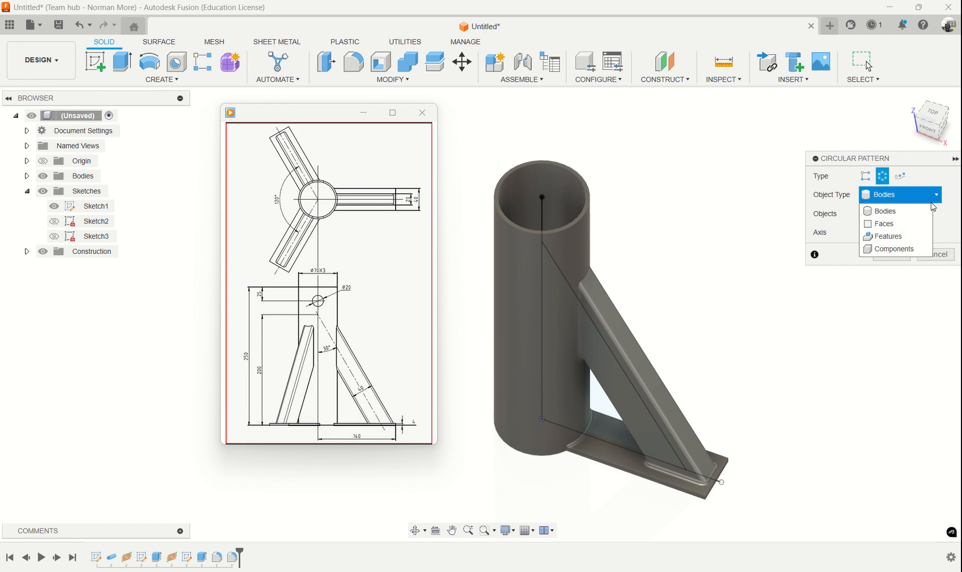
pyautogui.click(896, 236)
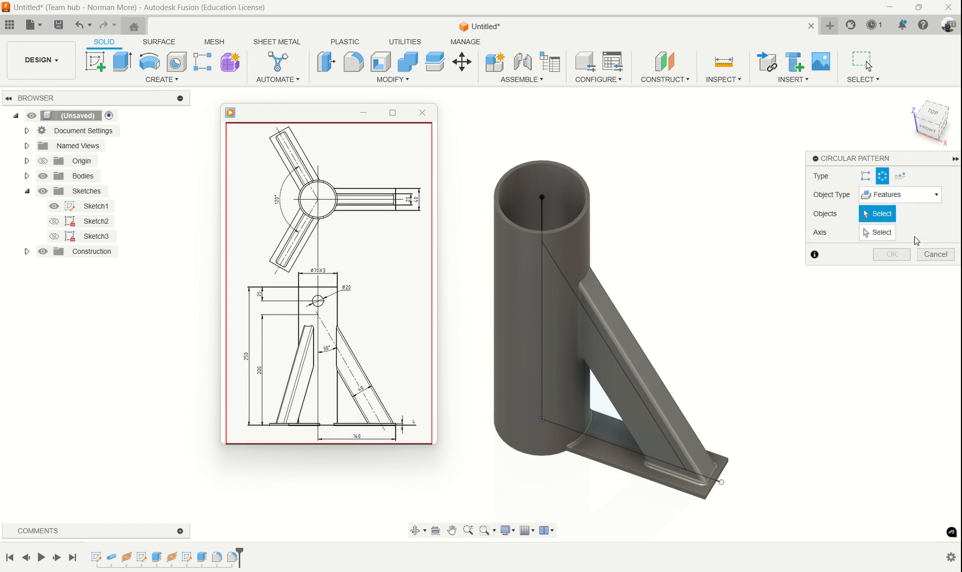
pyautogui.click(638, 362)
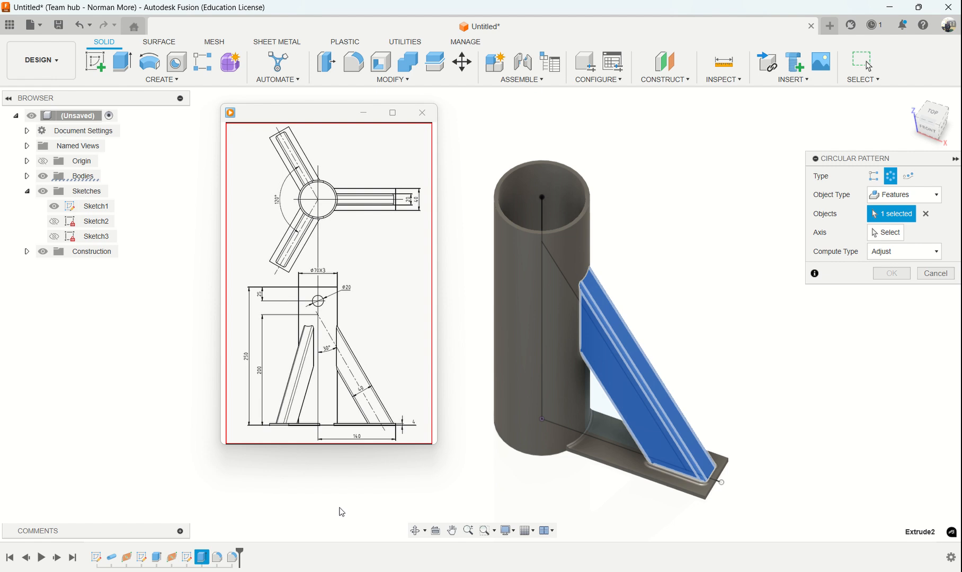
pyautogui.click(232, 561)
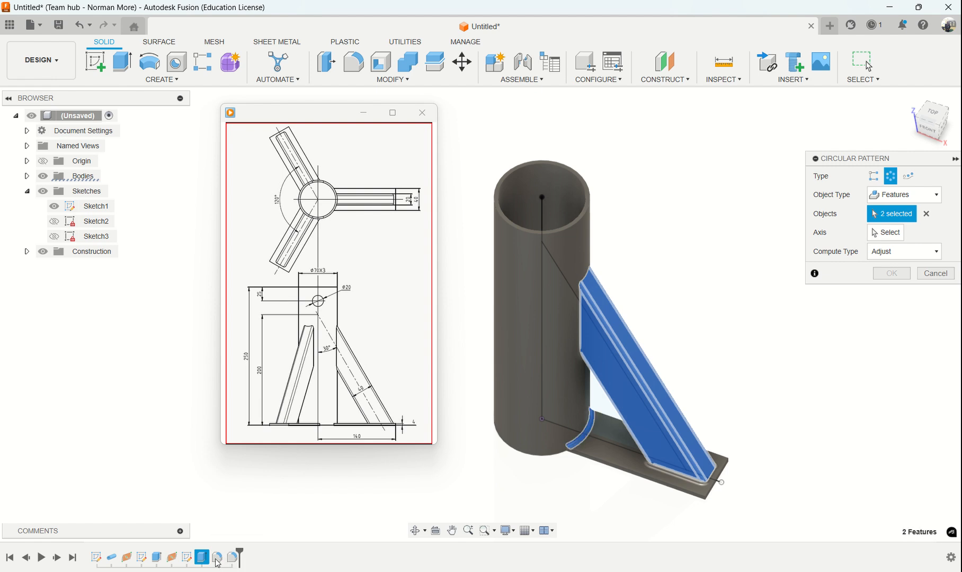
pyautogui.click(217, 559)
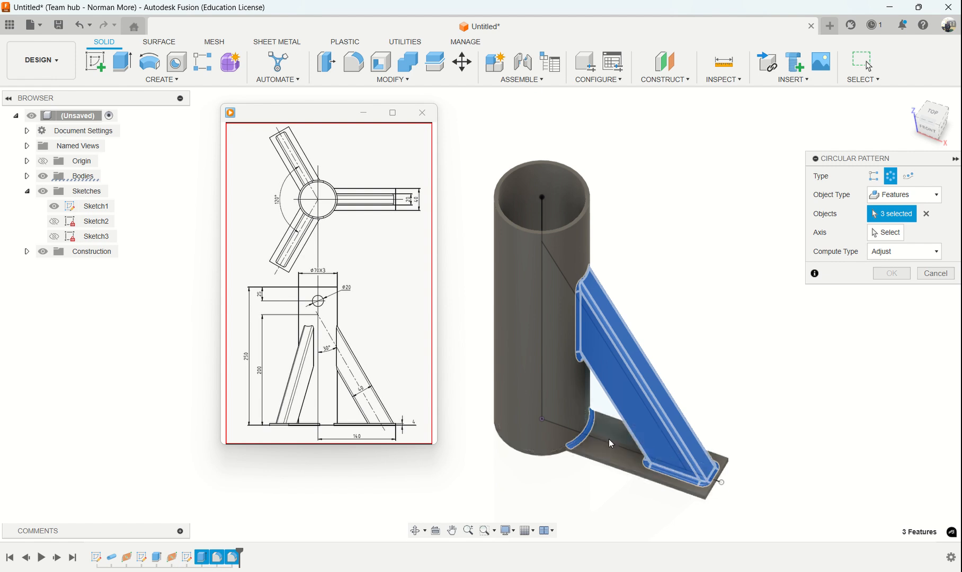
pyautogui.click(604, 452)
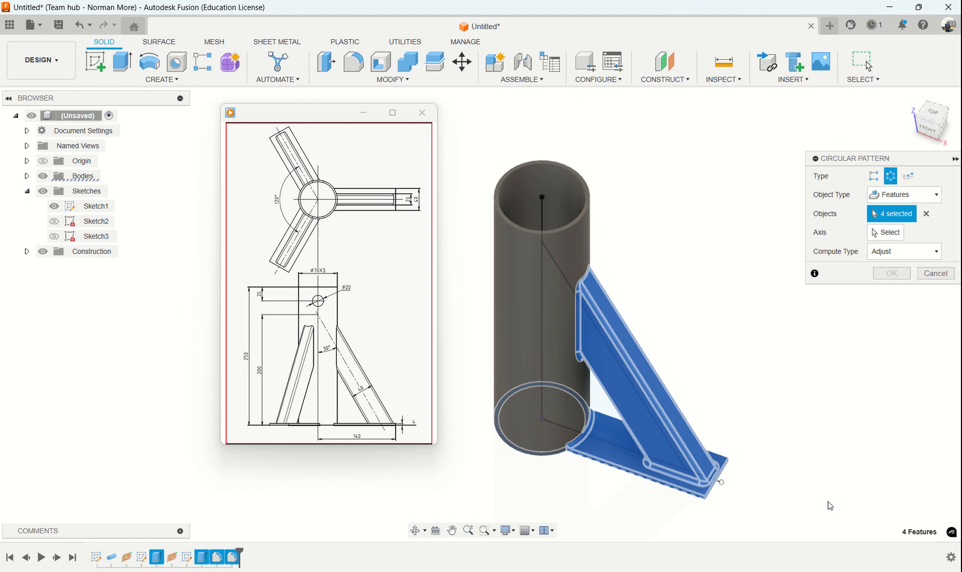
# Step: Use the tube's upper circular edge as the pattern axis and complete the full circular pattern with a quantity of 3
pyautogui.click(888, 233)
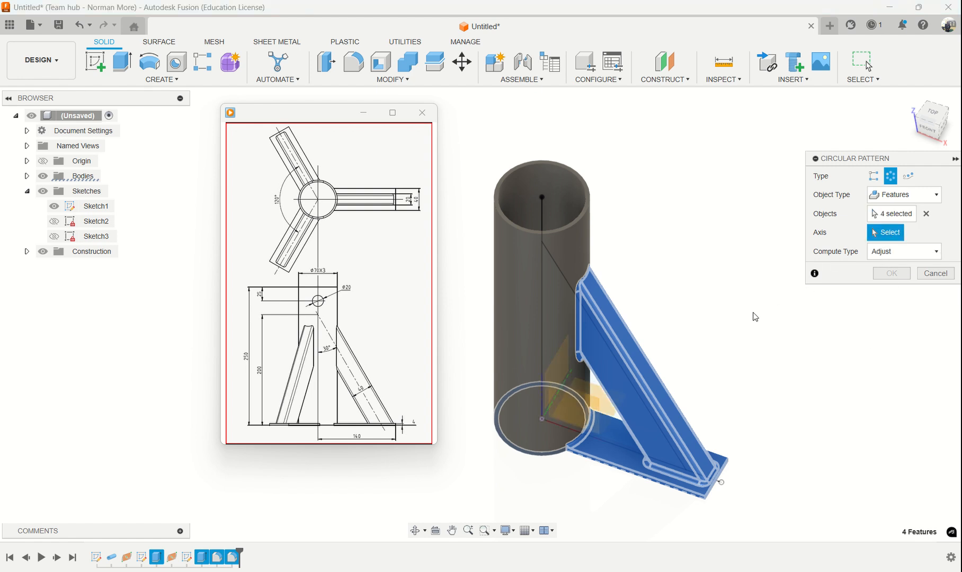
pyautogui.click(572, 224)
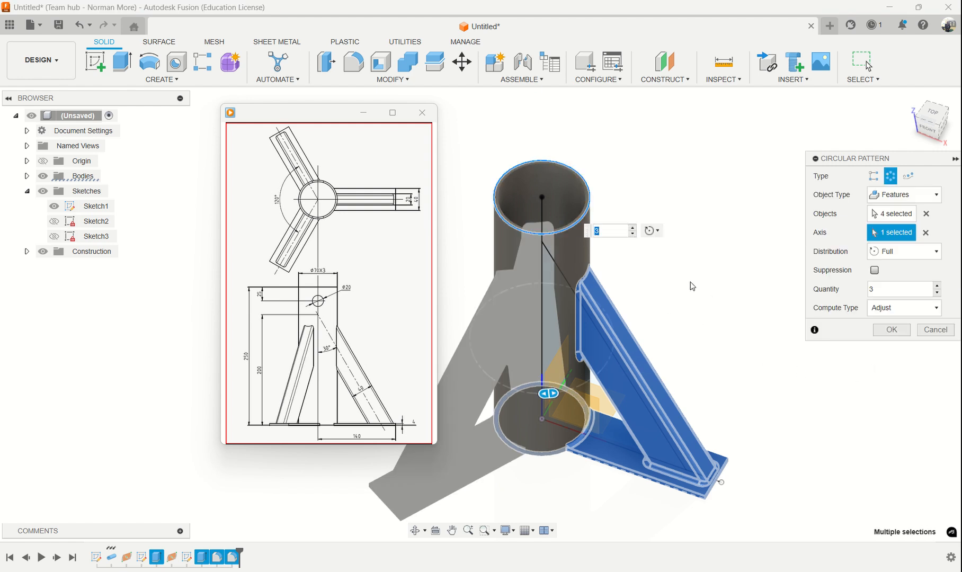
pyautogui.click(892, 330)
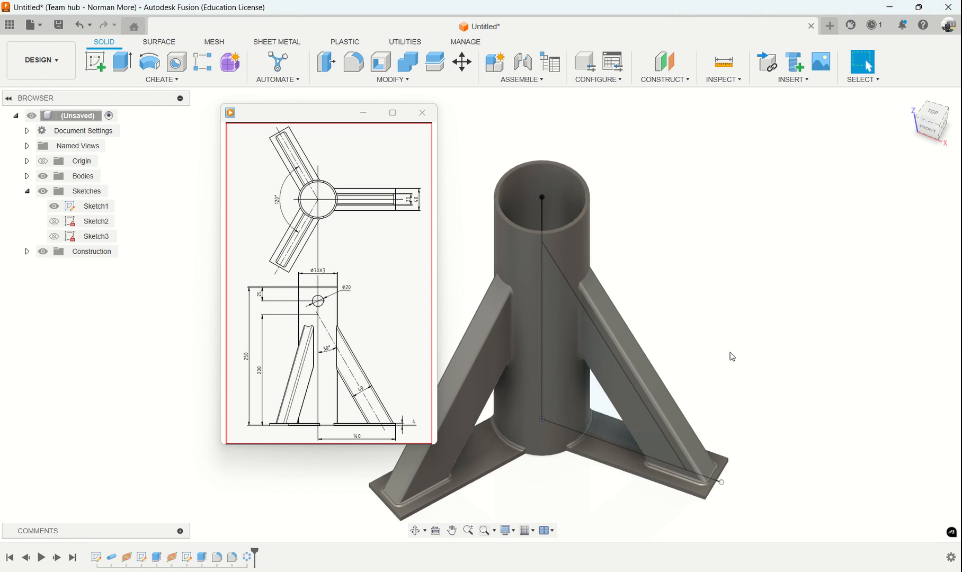
pyautogui.keyDown('shift'); pyautogui.moveTo(732, 356); pyautogui.dragTo(773, 305, button='middle'); pyautogui.keyUp('shift')
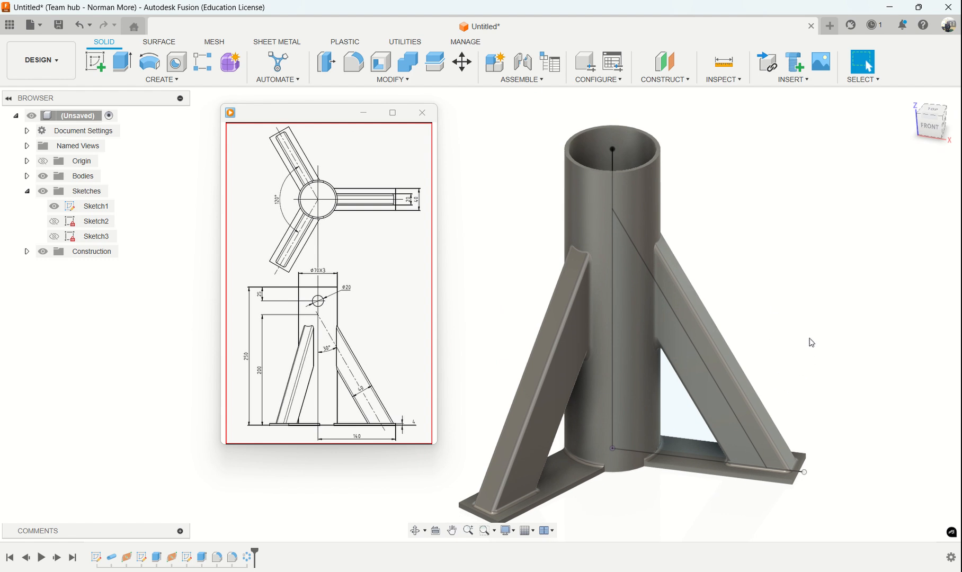